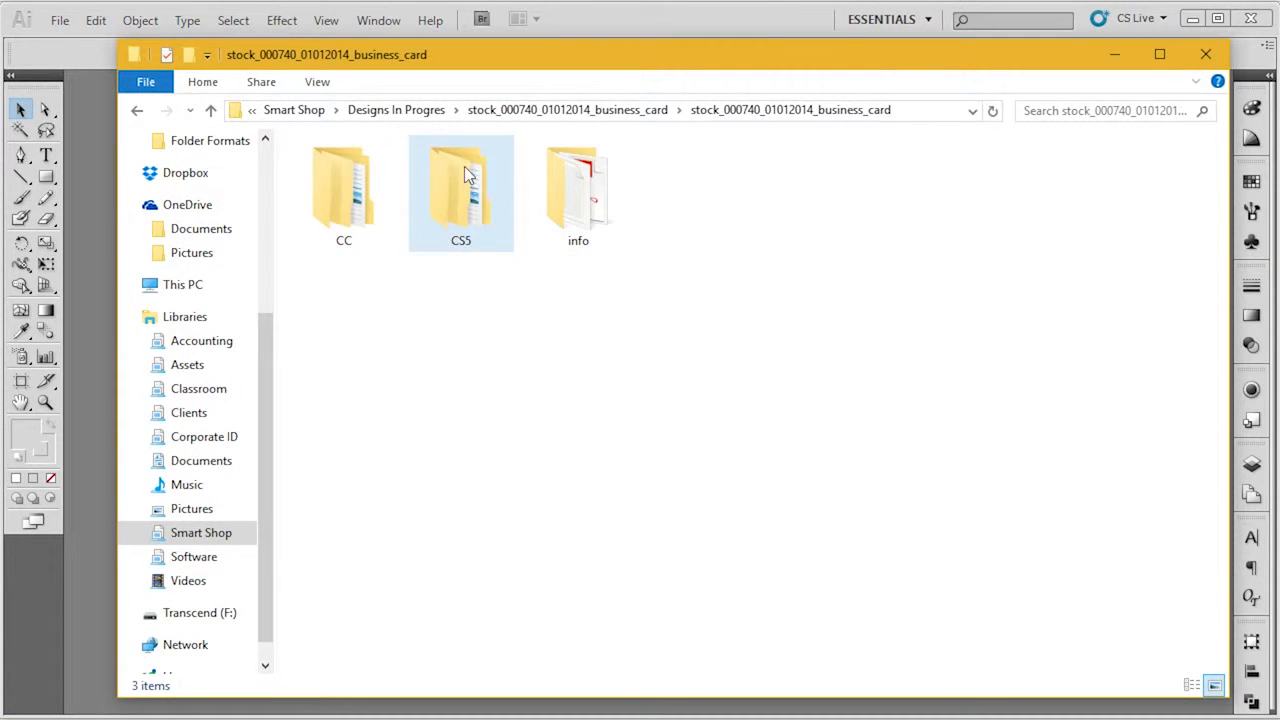
Open the smart shop business card BLUE file in Illustrator from the AI folder inside CS5.
double_click(464, 172)
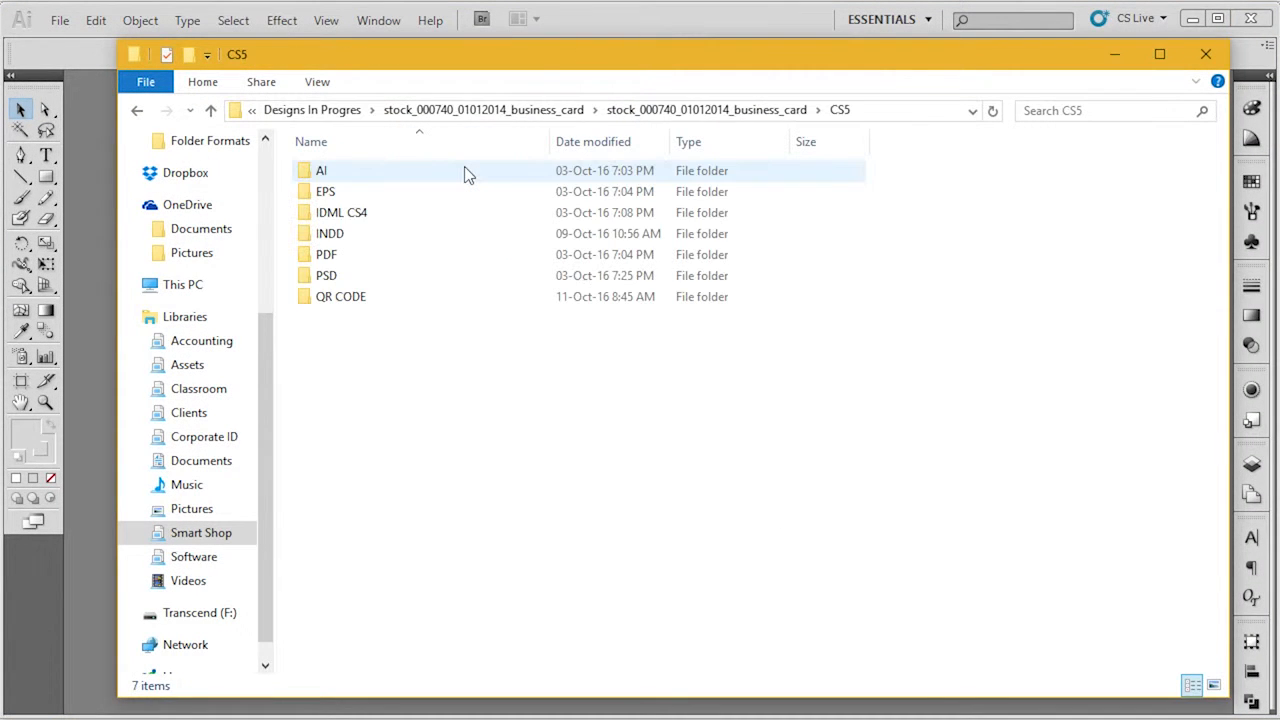
double_click(465, 170)
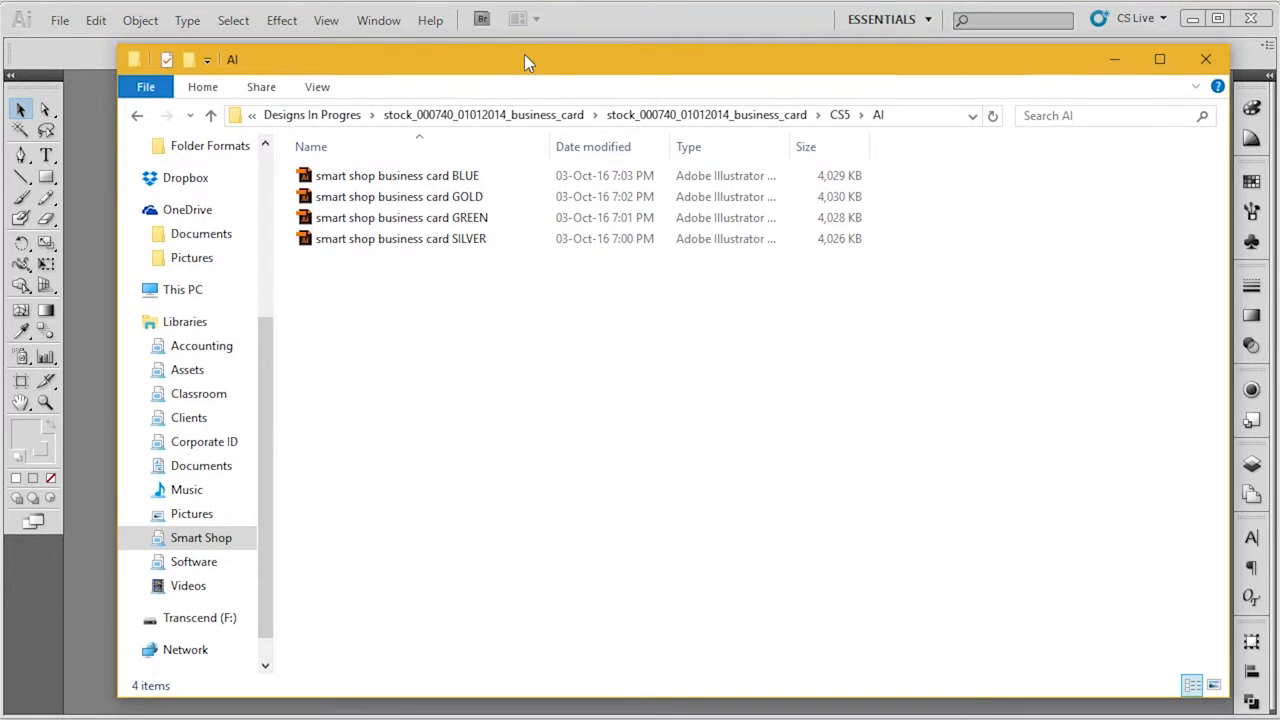
drag(524, 54, 749, 58)
drag(620, 180, 260, 234)
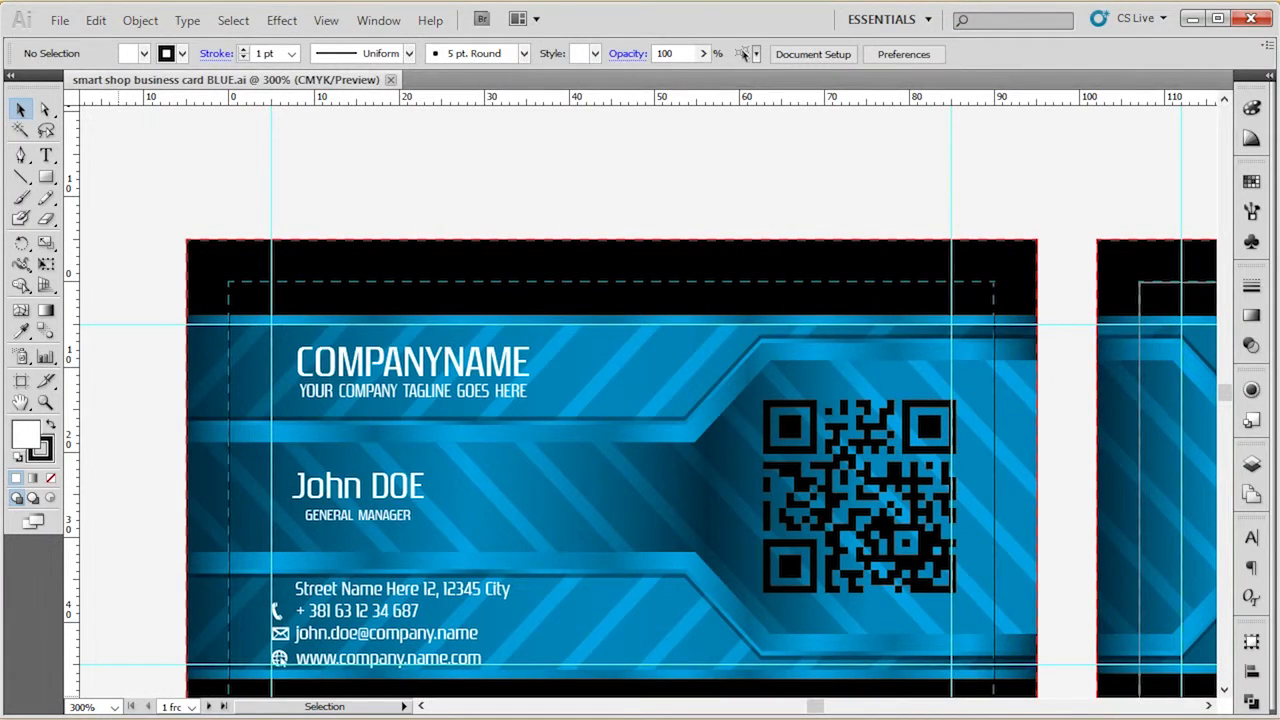
Open MY QR CODE.ai from the QR CODE folder inside CS5, and return to the smart shop business card BLUE document.
key(alt+Tab)
click(1064, 118)
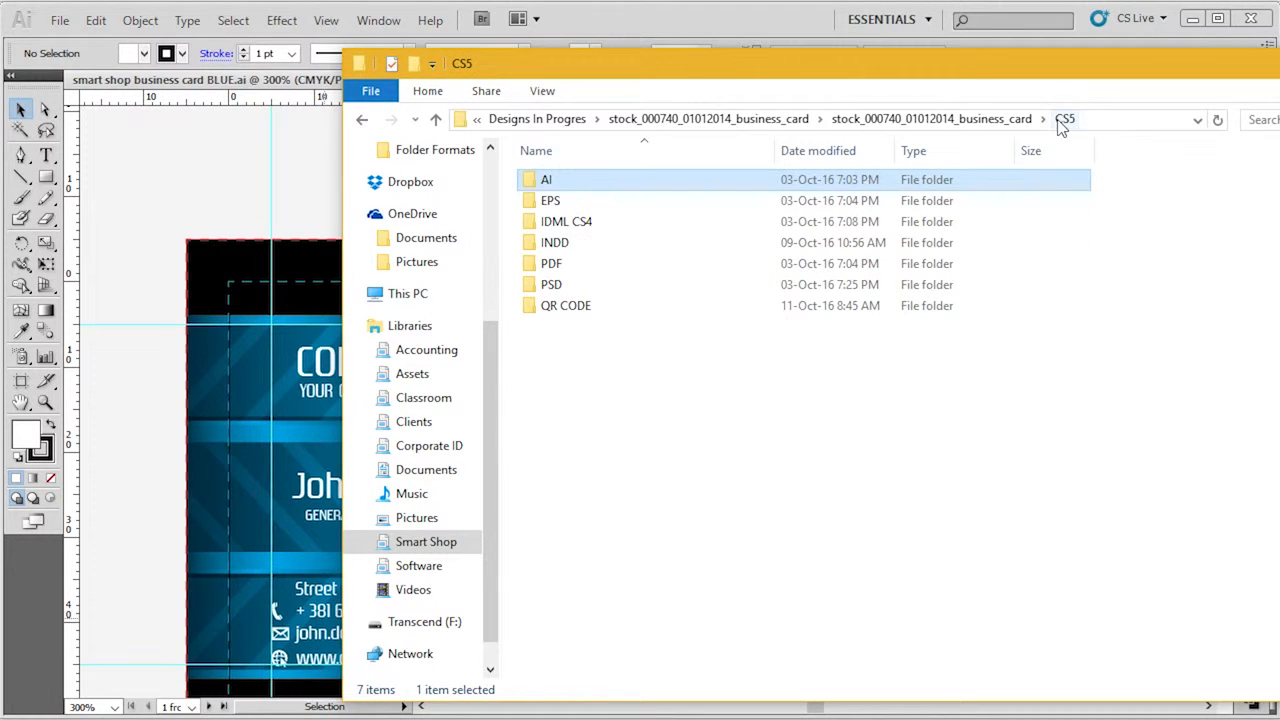
click(650, 310)
double_click(650, 305)
drag(757, 62, 825, 257)
drag(612, 397, 577, 85)
click(768, 449)
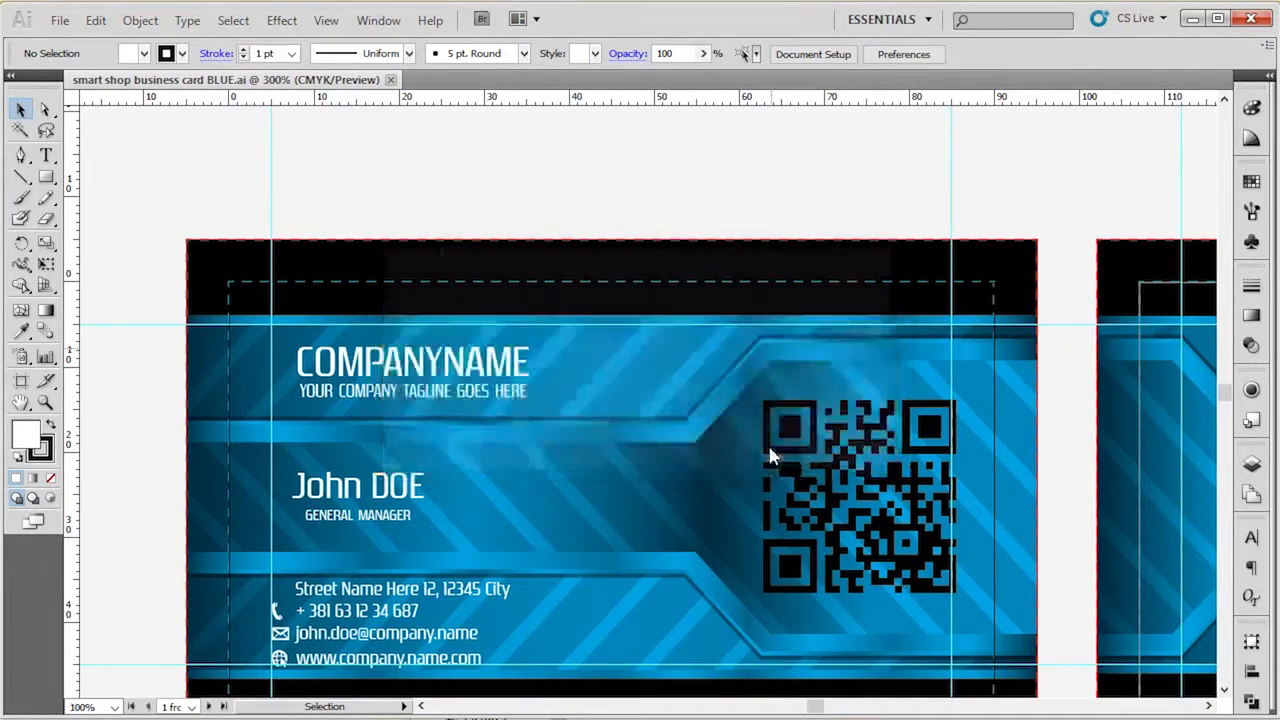
click(343, 80)
key(alt+Tab)
drag(1142, 278, 866, 110)
click(1108, 86)
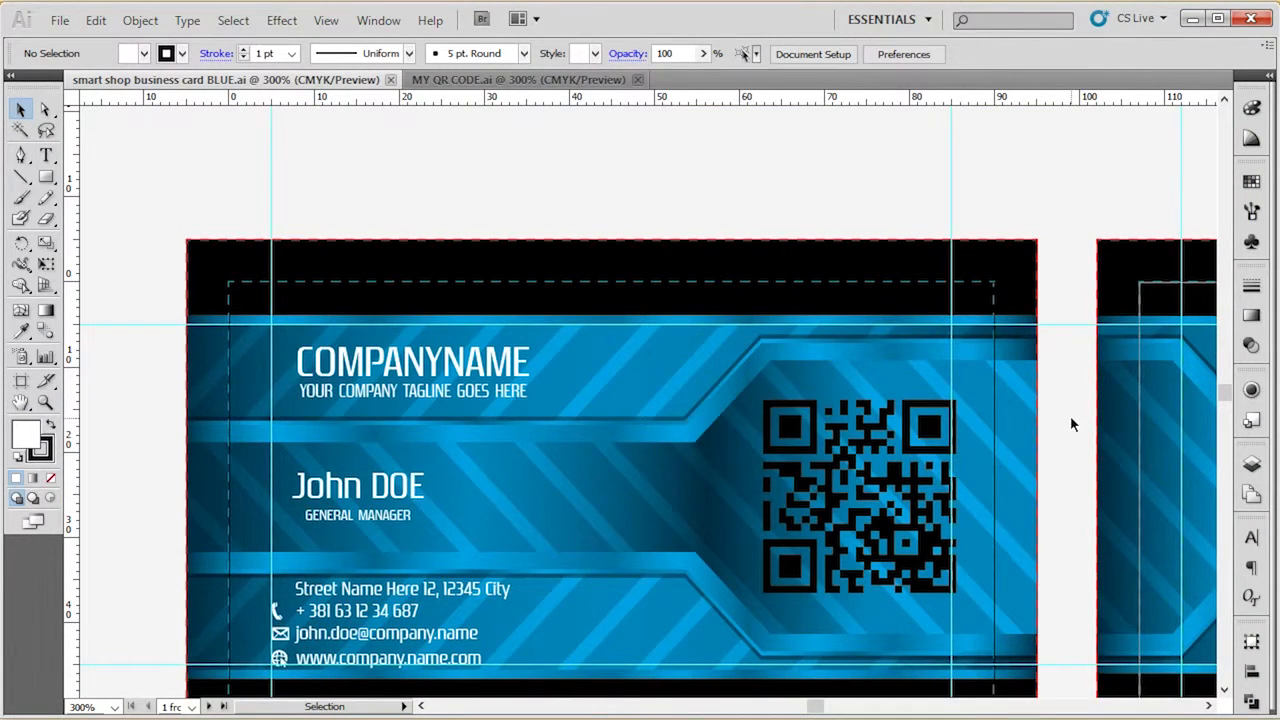
Look over the front of the business card and its layers, including print info and info box.
scroll(1070, 415, down, 2)
scroll(1070, 415, down, 2)
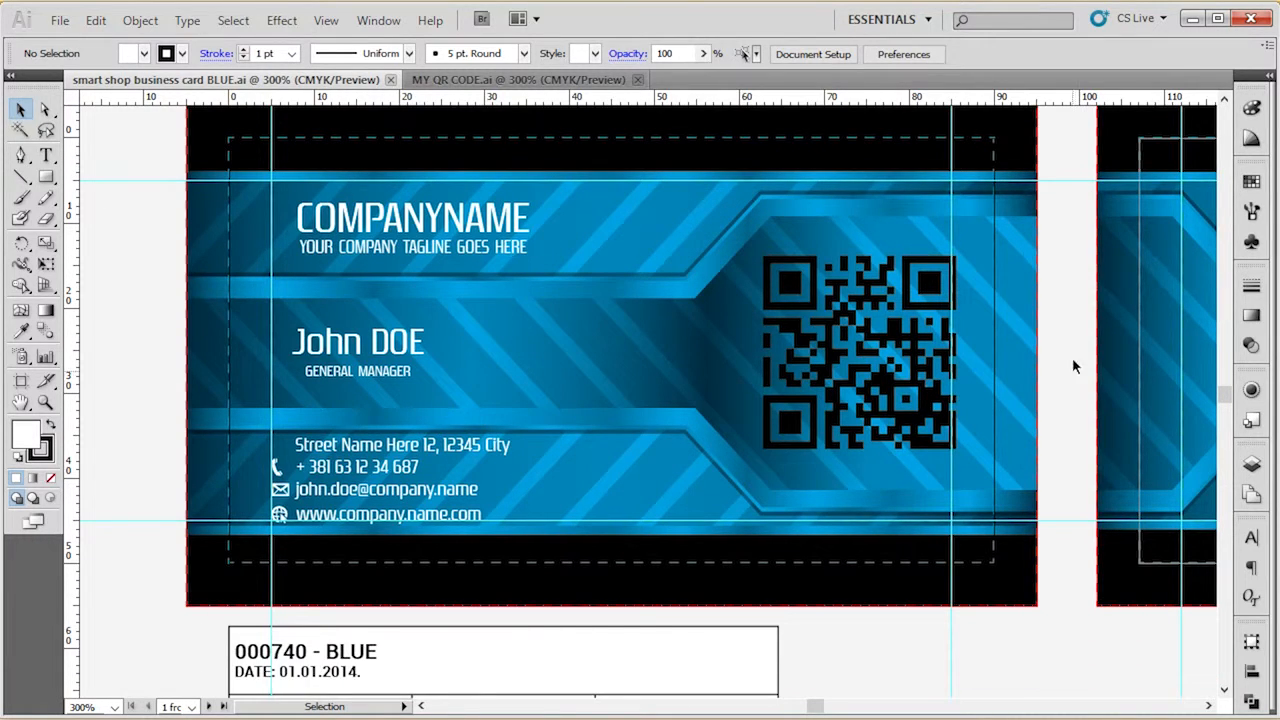
scroll(1073, 389, up, 1)
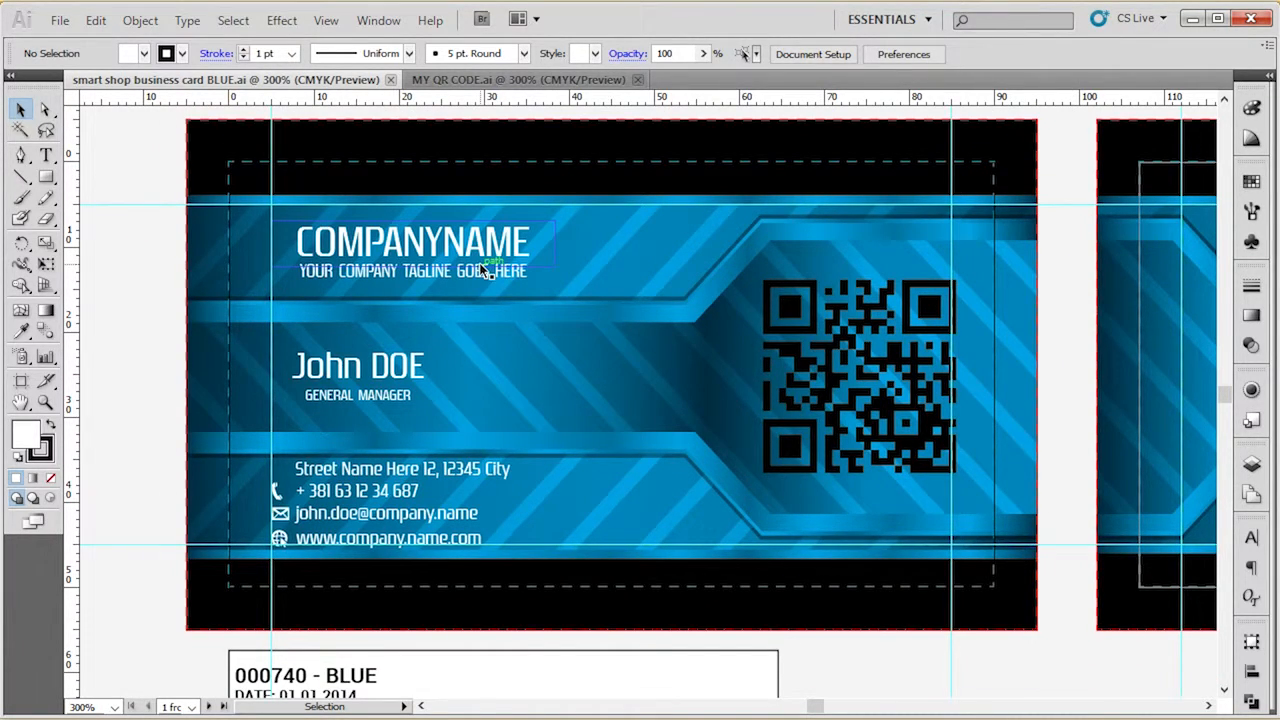
click(1252, 462)
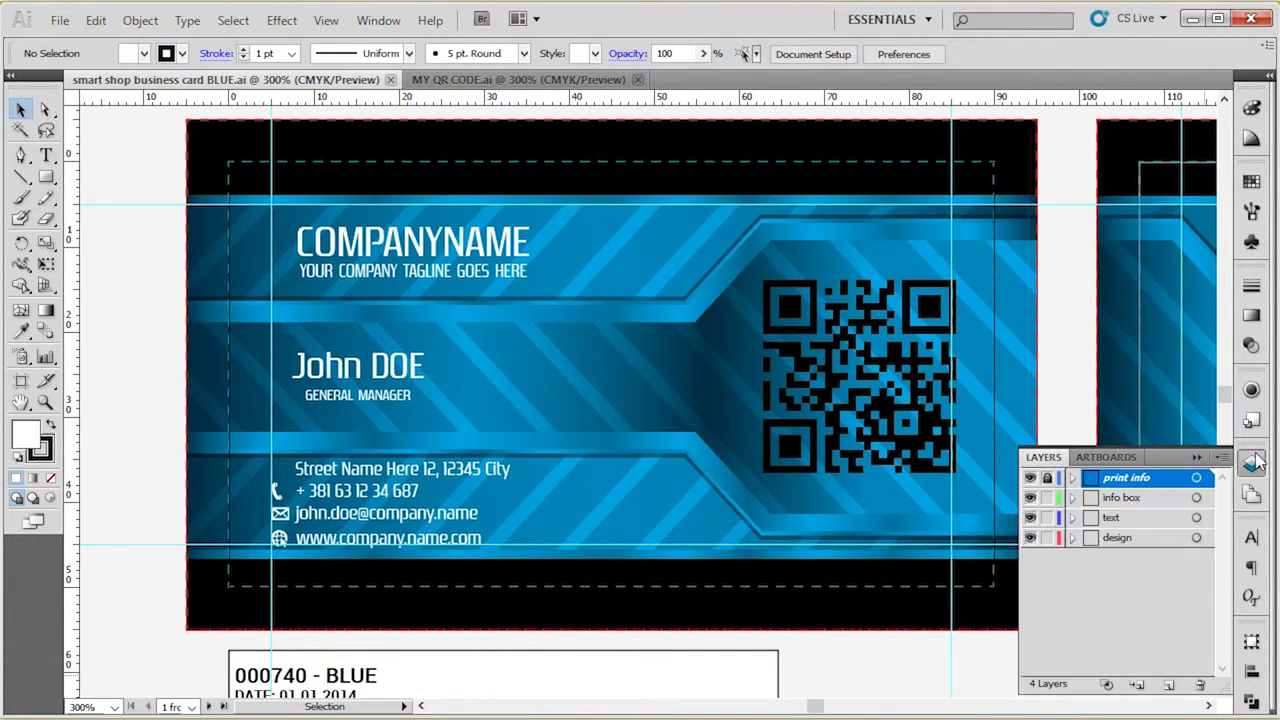
click(1074, 613)
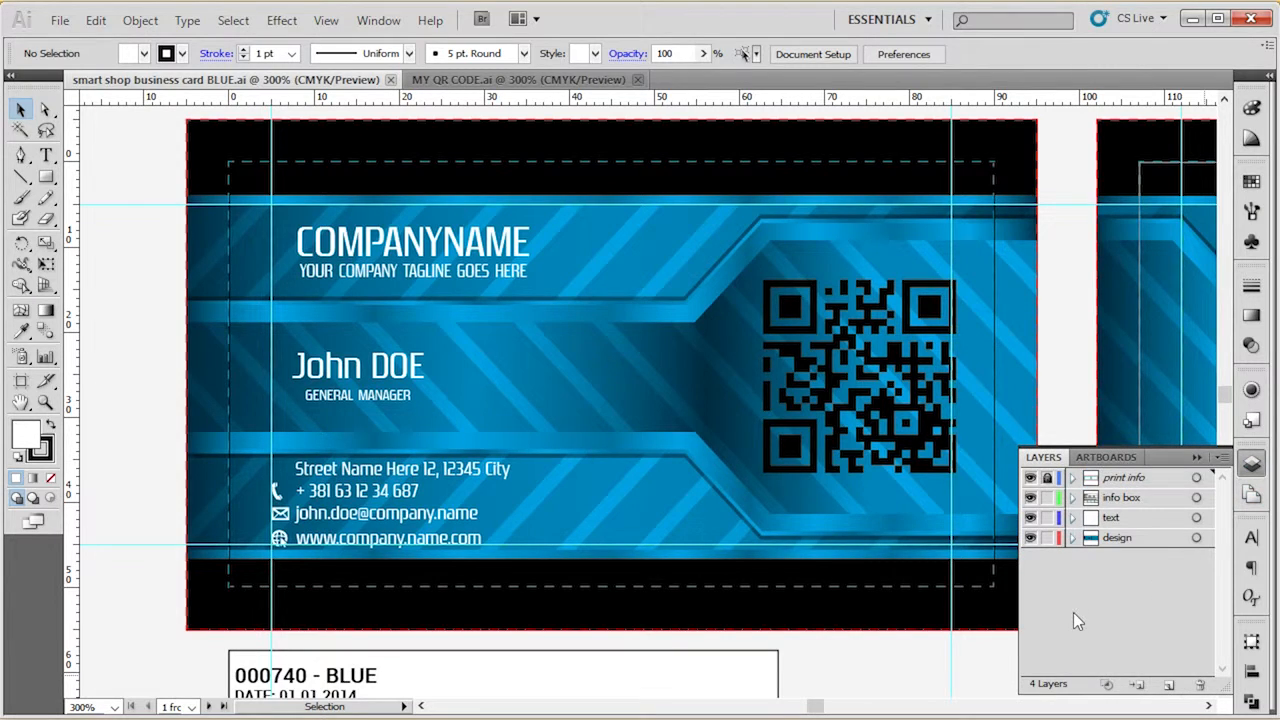
click(1130, 481)
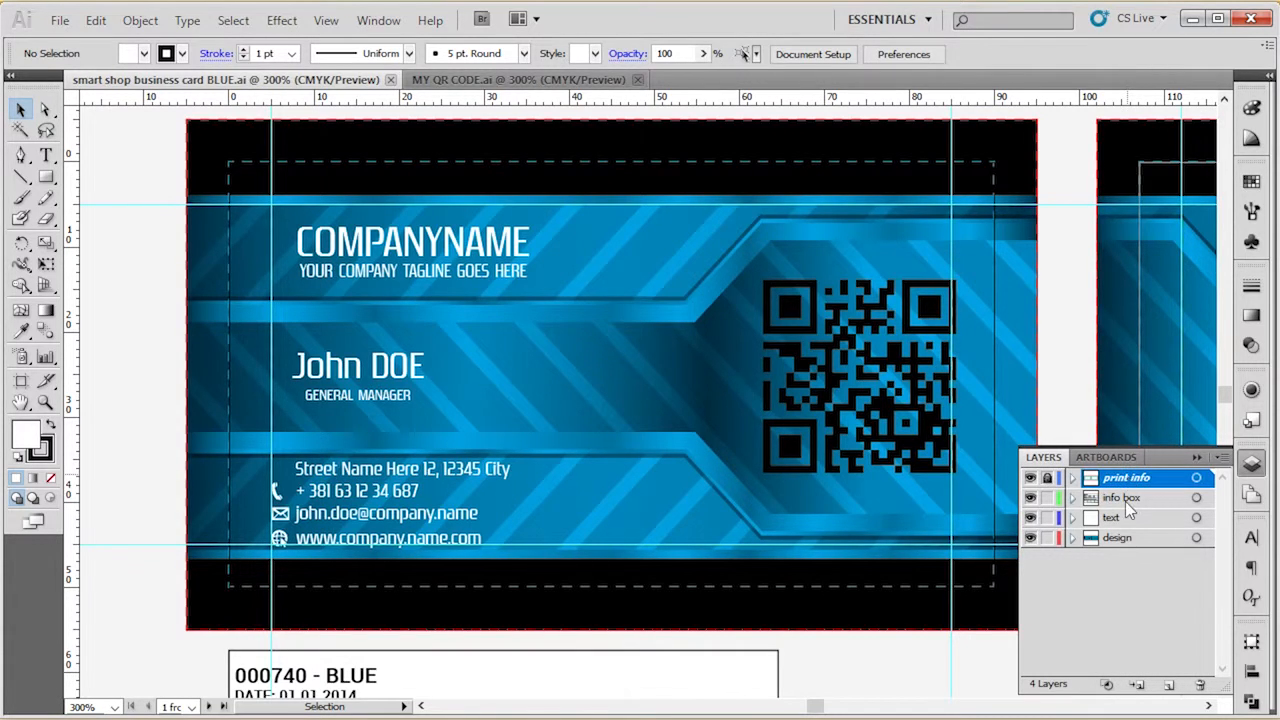
click(1130, 505)
click(1128, 479)
click(1122, 500)
scroll(918, 620, down, 3)
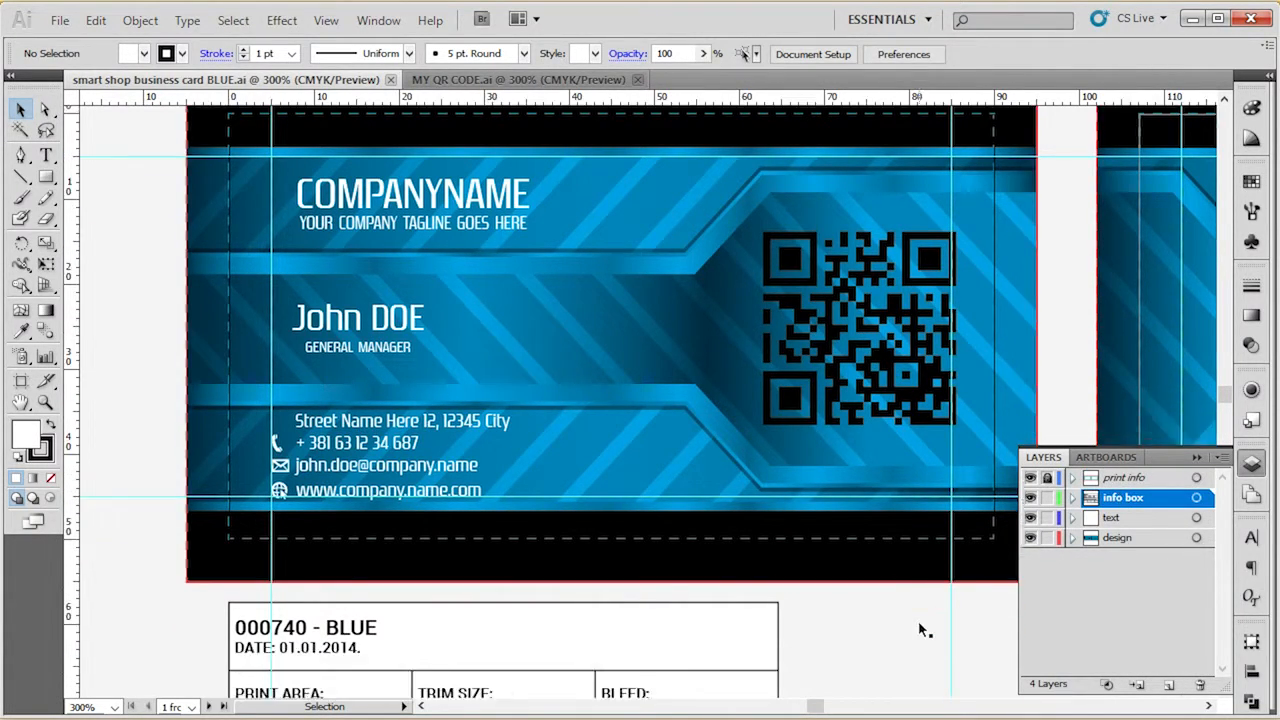
Hide the text and design layers to examine the print guides and the info box with the print specifications.
drag(1030, 517, 1030, 537)
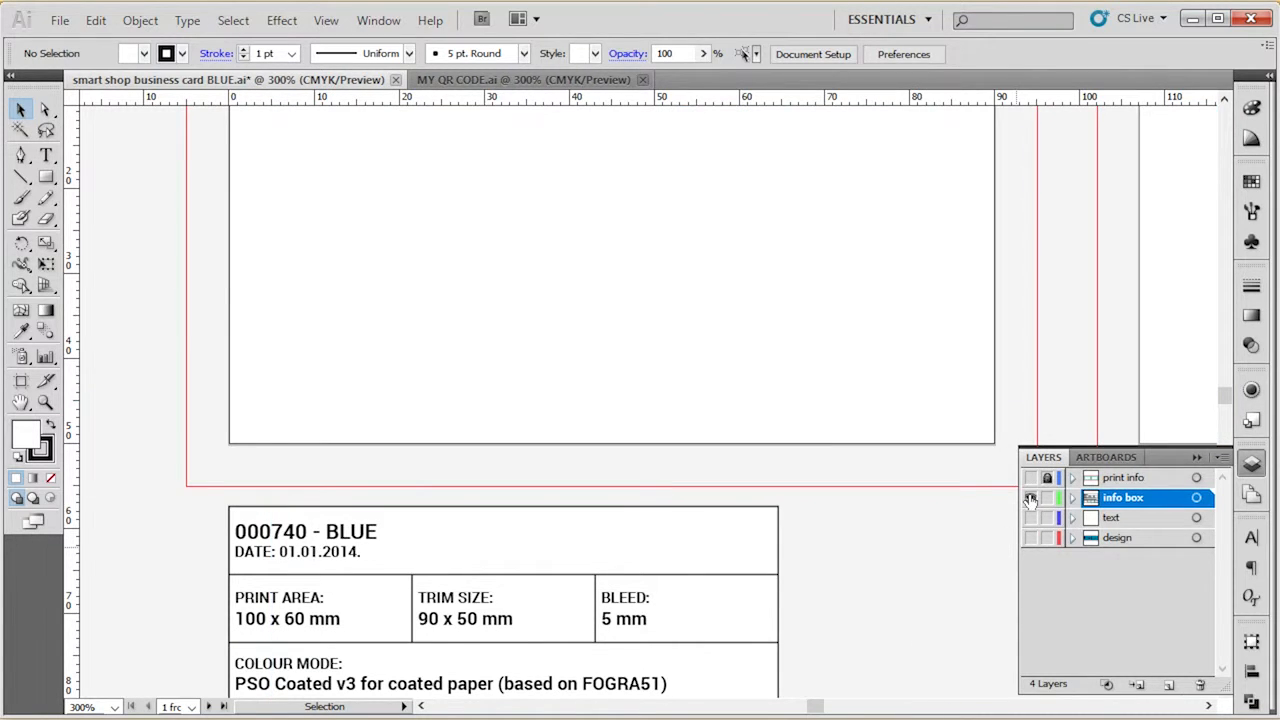
scroll(884, 624, up, 3)
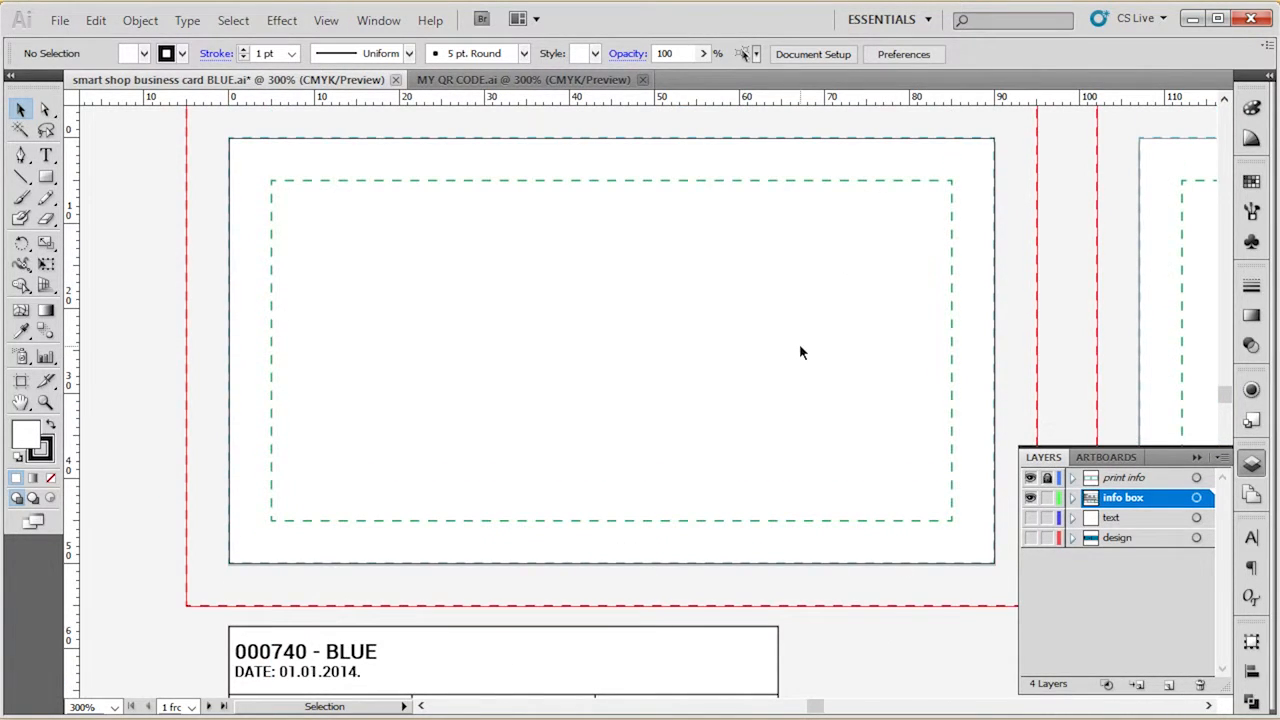
scroll(800, 350, down, 4)
scroll(798, 360, down, 2)
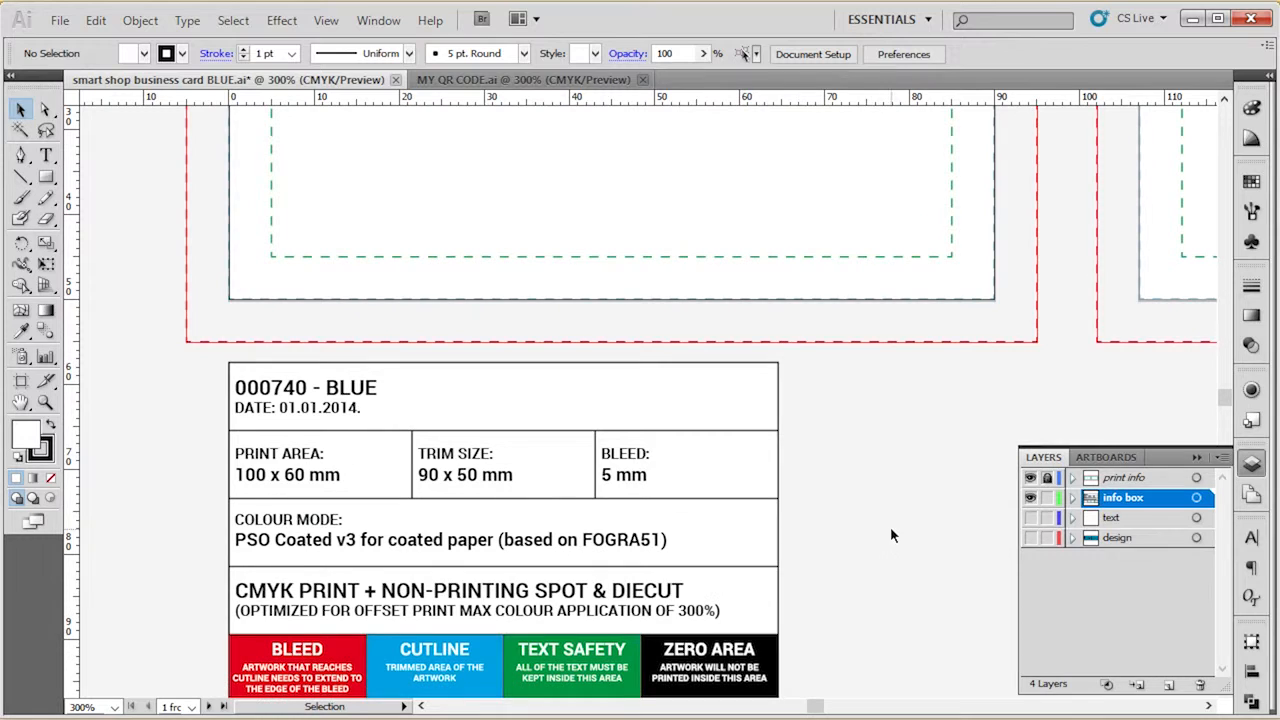
scroll(890, 520, up, 5)
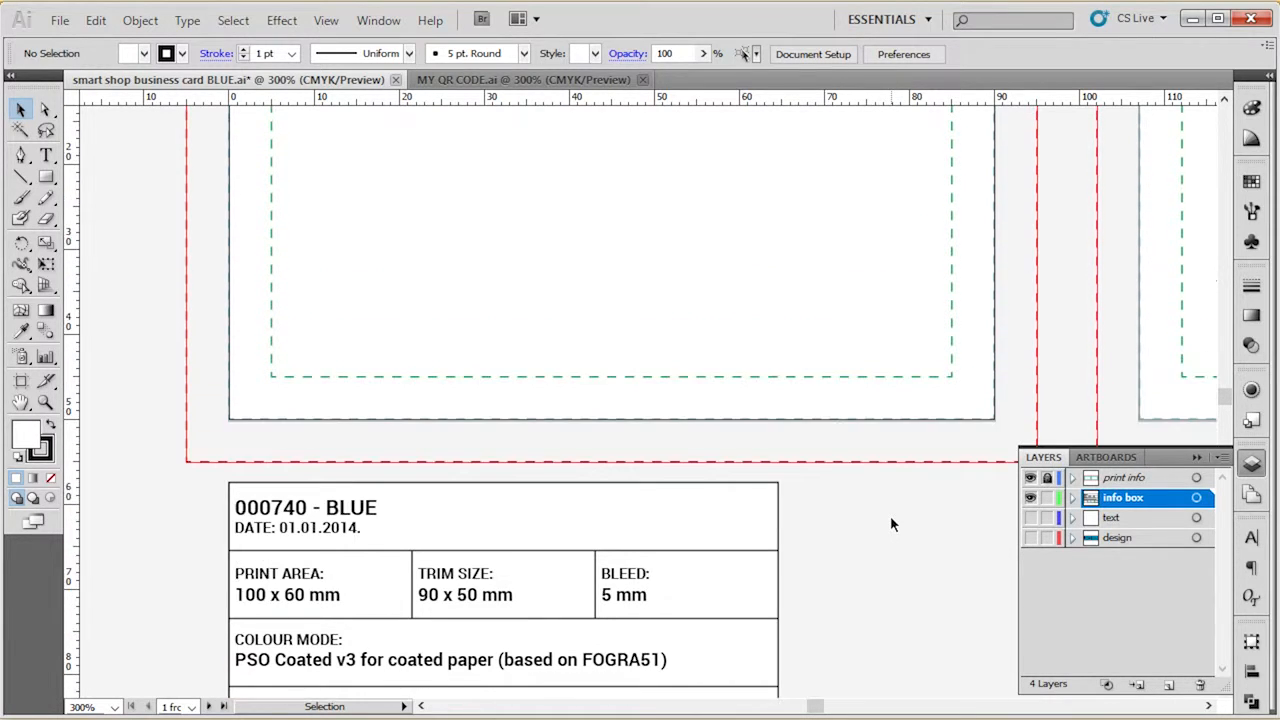
scroll(966, 339, up, 2)
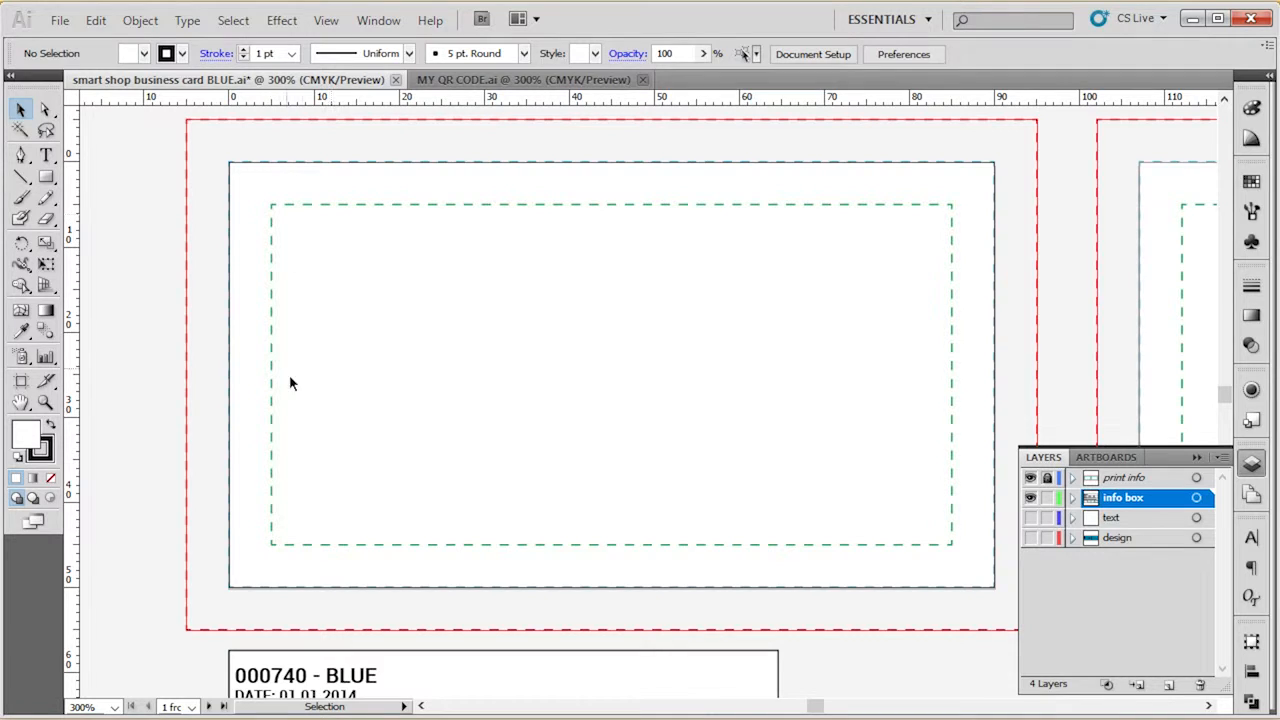
Lock the info box layer, hide it together with print info, and show the text and design layers.
click(1047, 498)
drag(1031, 498, 1032, 480)
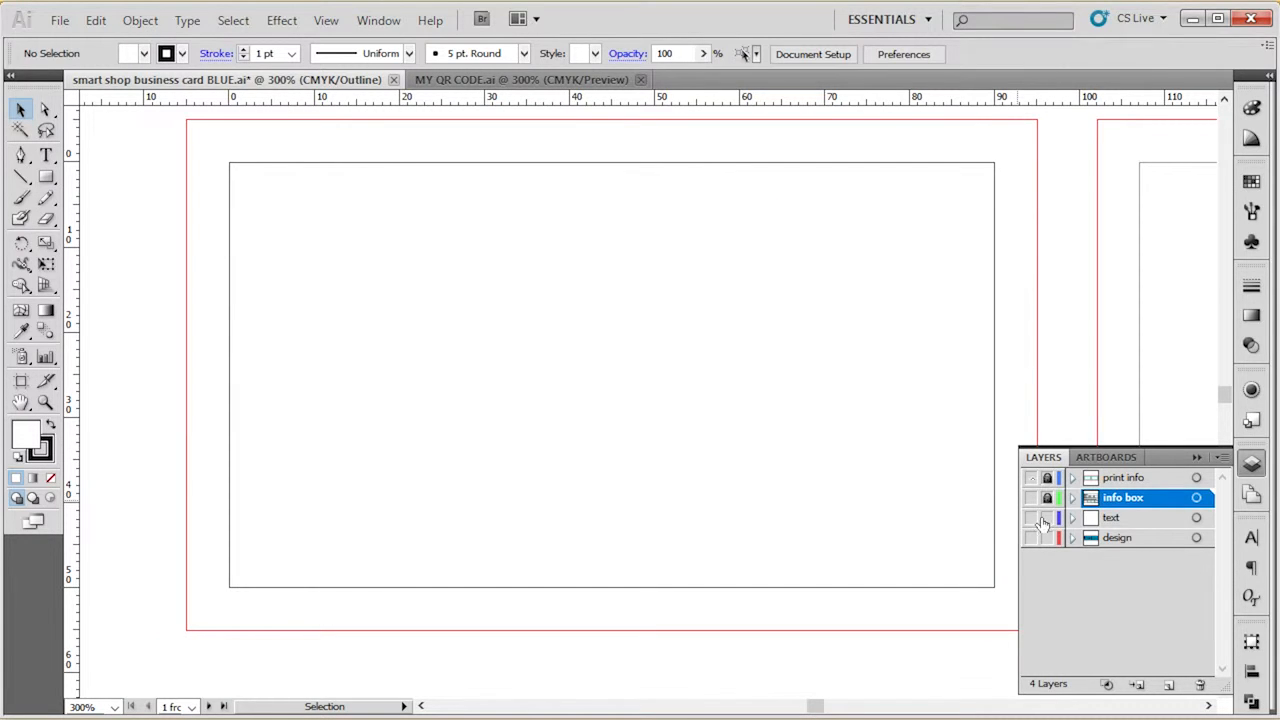
click(1031, 519)
click(1032, 537)
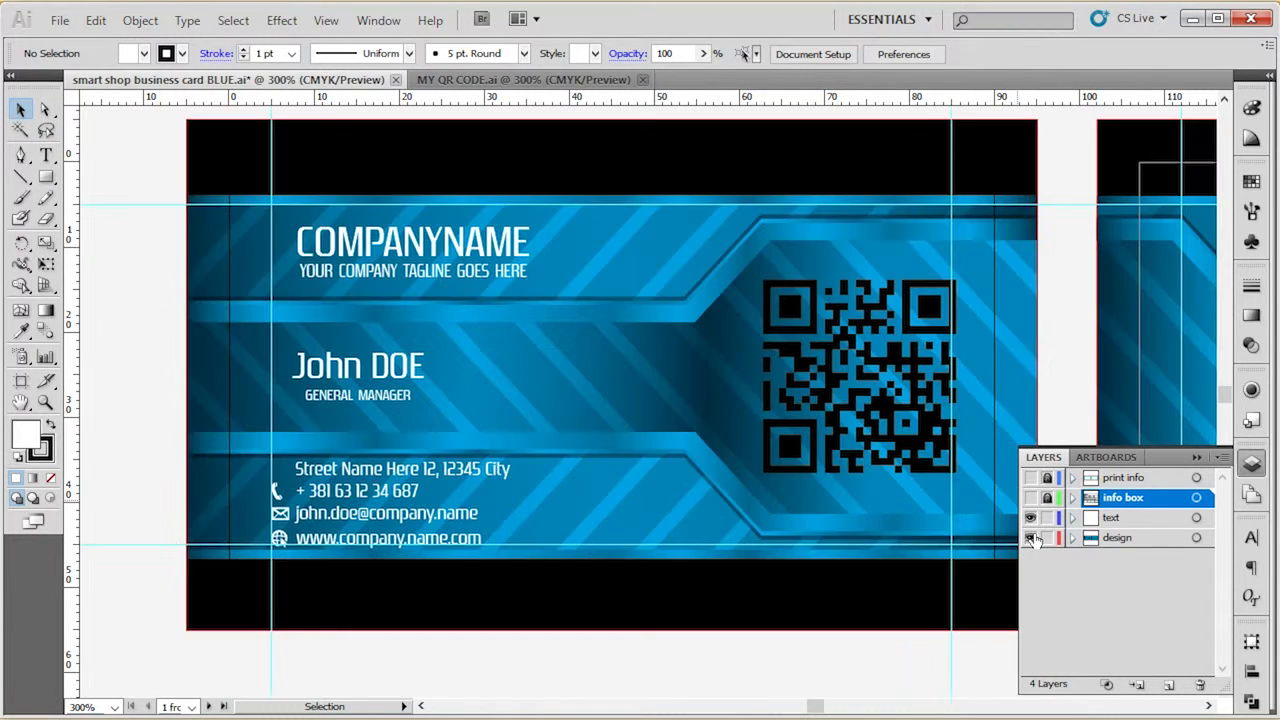
click(1120, 459)
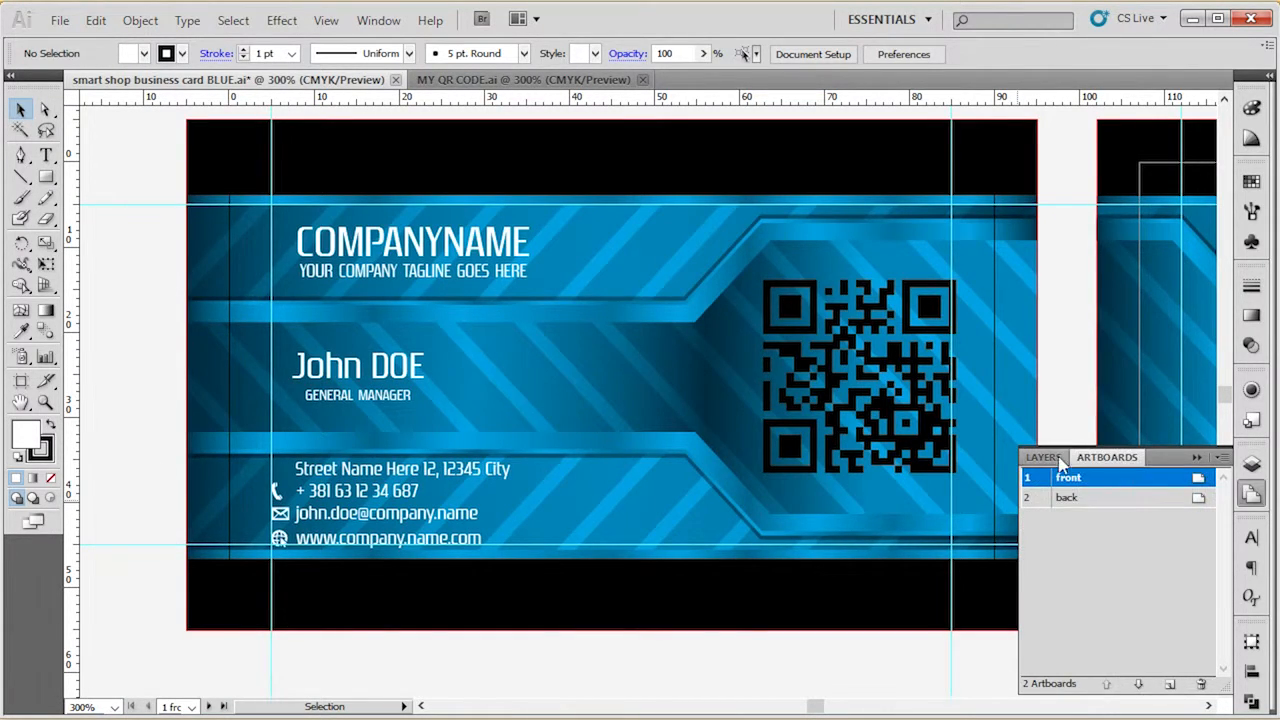
click(1043, 459)
Show the info box layer and make it non-printing in its layer options.
double_click(1176, 498)
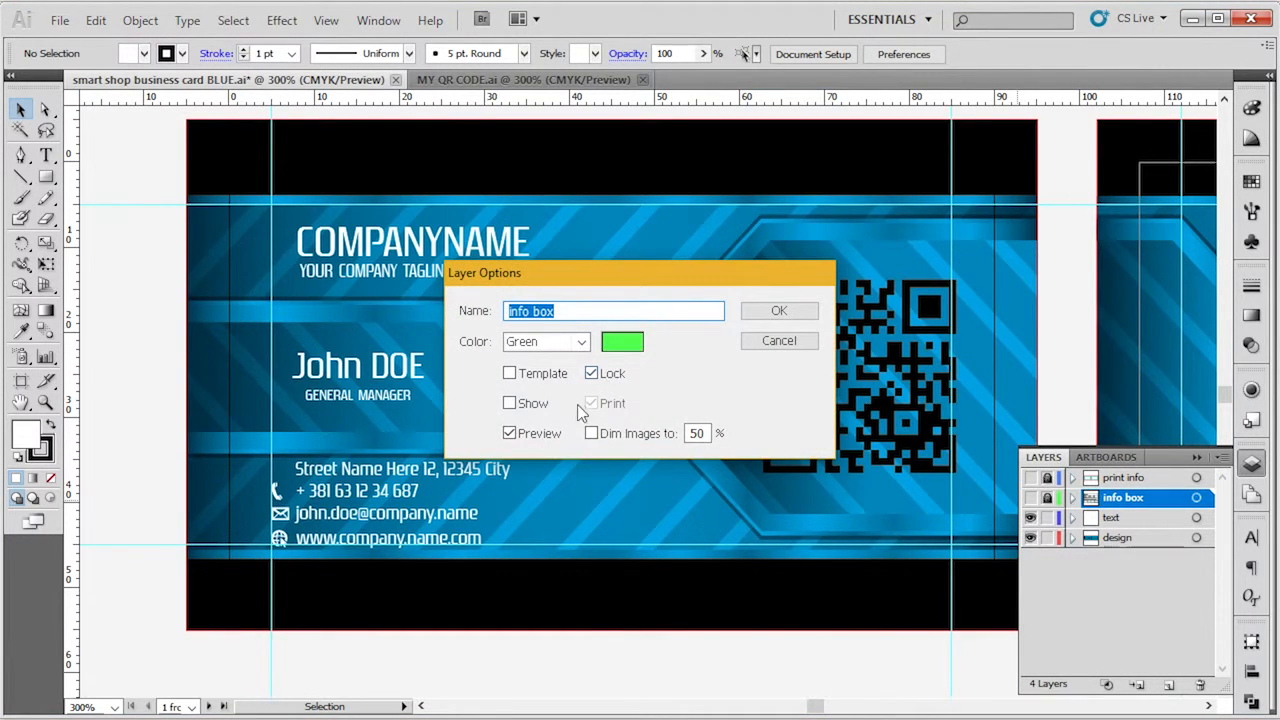
click(788, 346)
click(1030, 497)
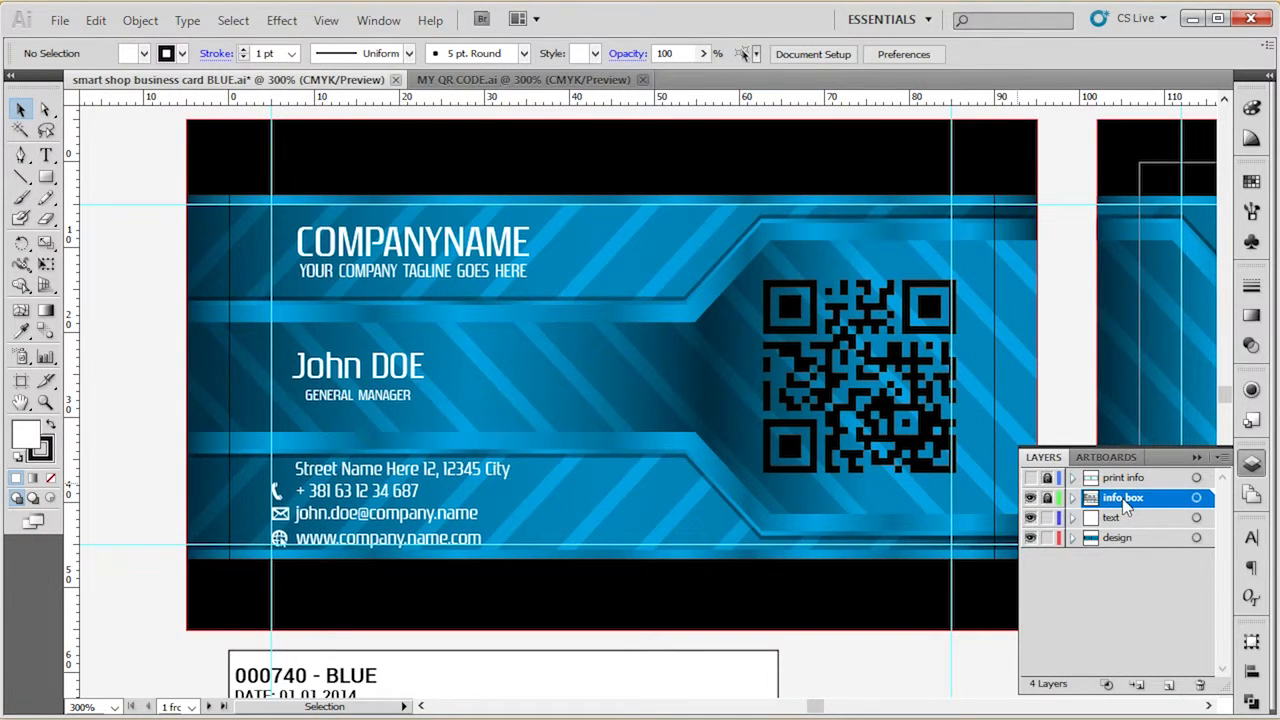
double_click(1124, 498)
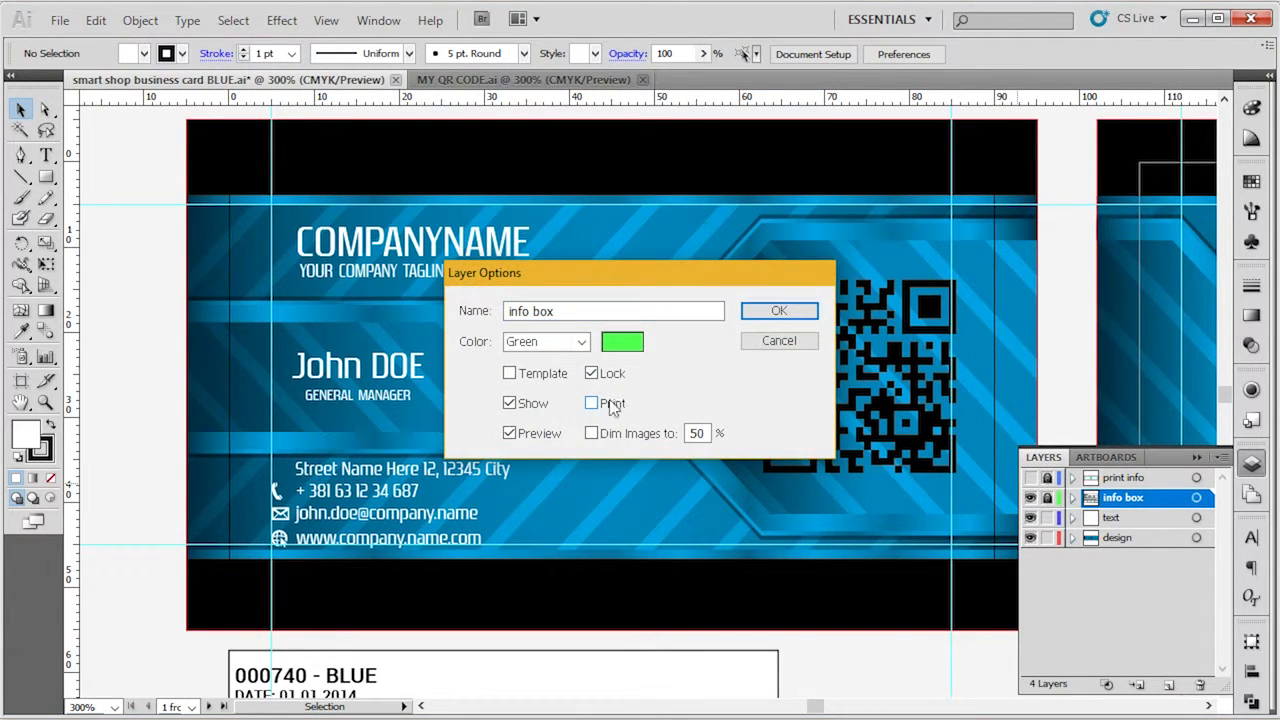
click(772, 311)
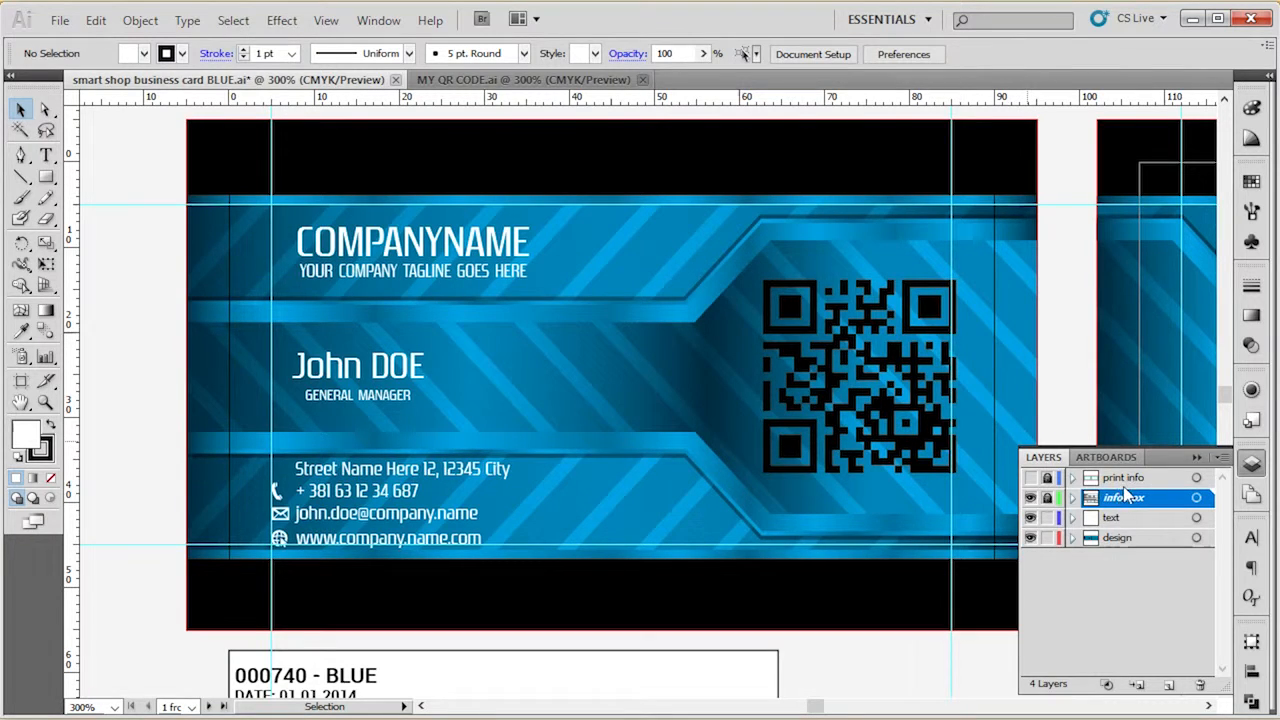
Toggle the print info layer's visibility, hide the info box layer, and make the design layer active.
click(1030, 478)
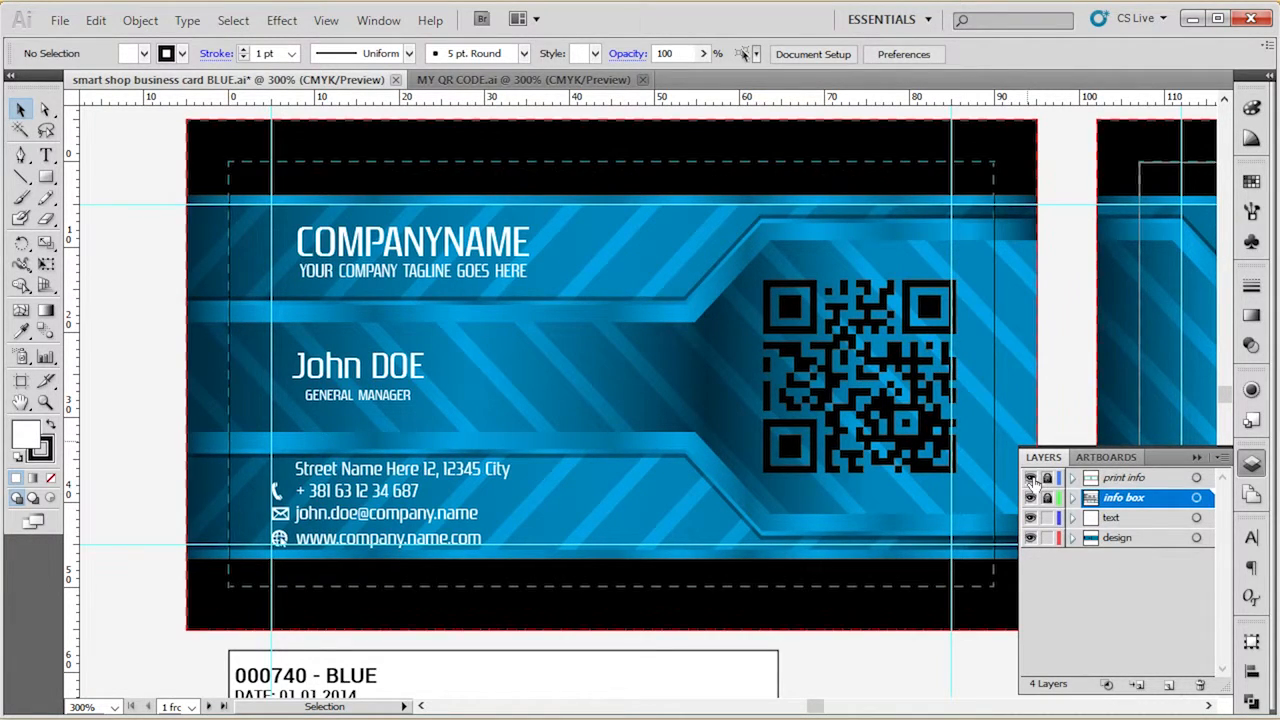
click(1030, 478)
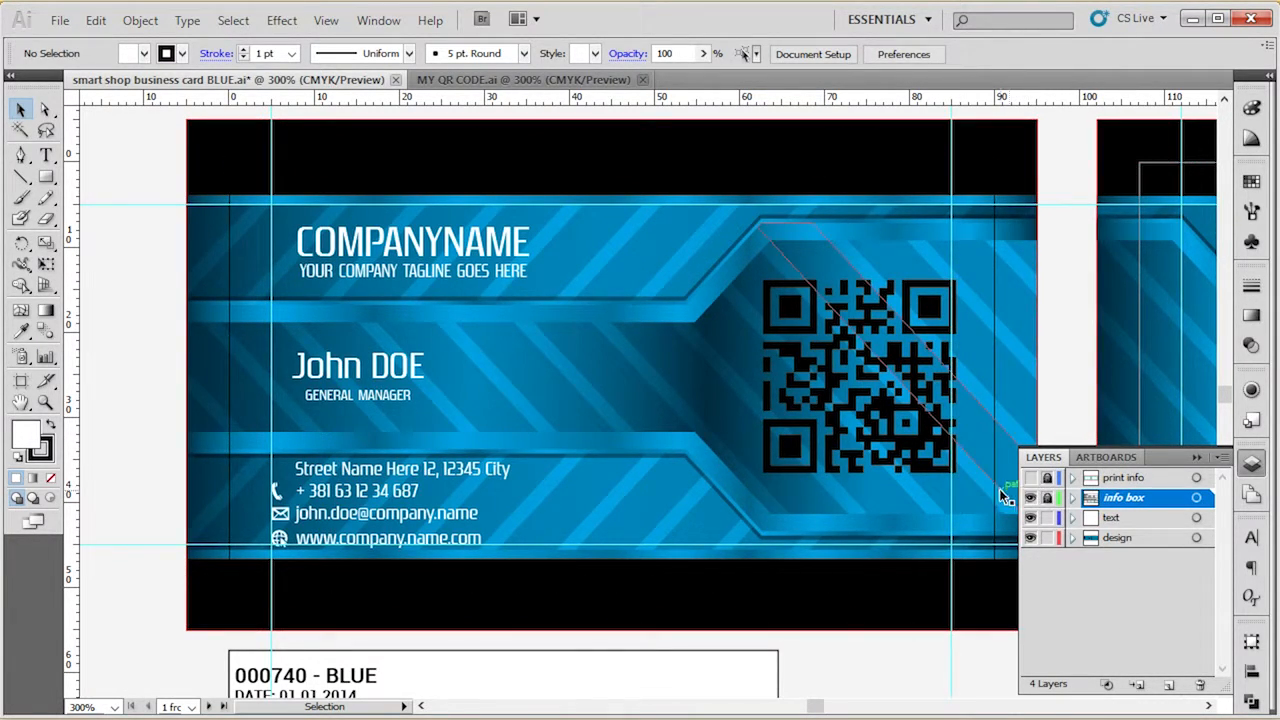
click(1030, 498)
click(1030, 498)
click(1030, 498)
click(1130, 518)
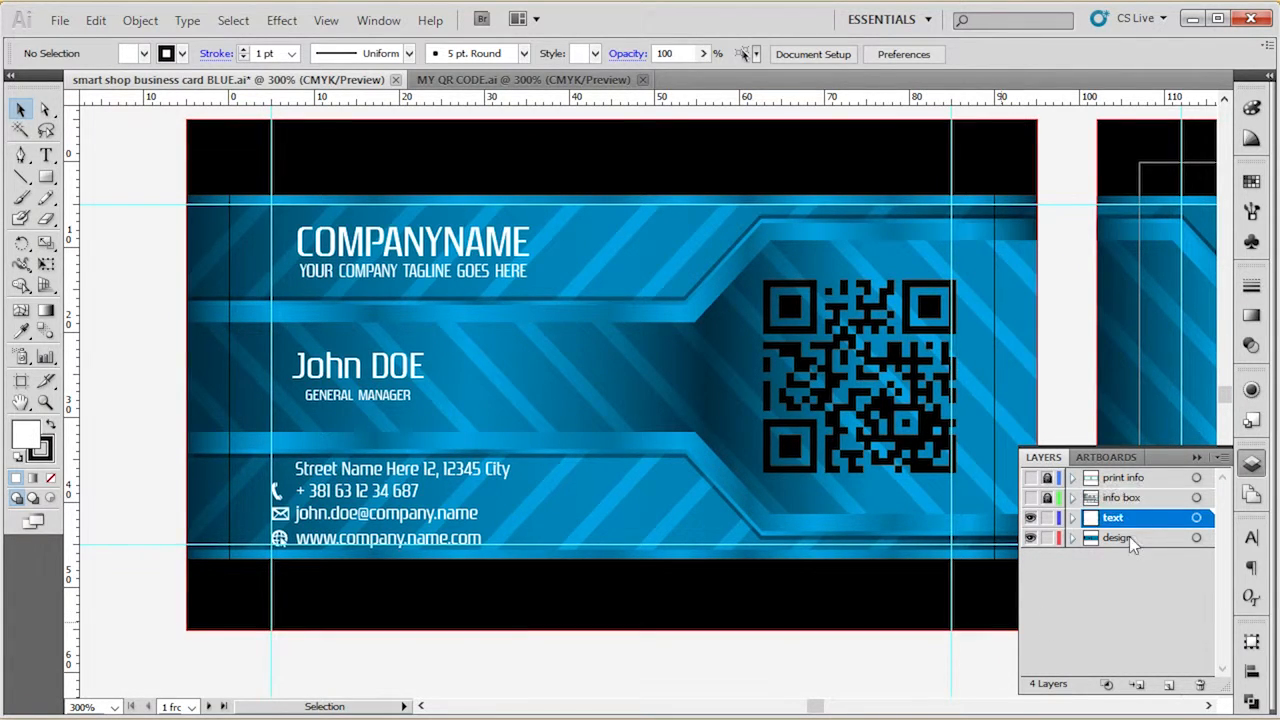
click(1130, 537)
Select the linked QR code image on the front of the business card.
key(space)
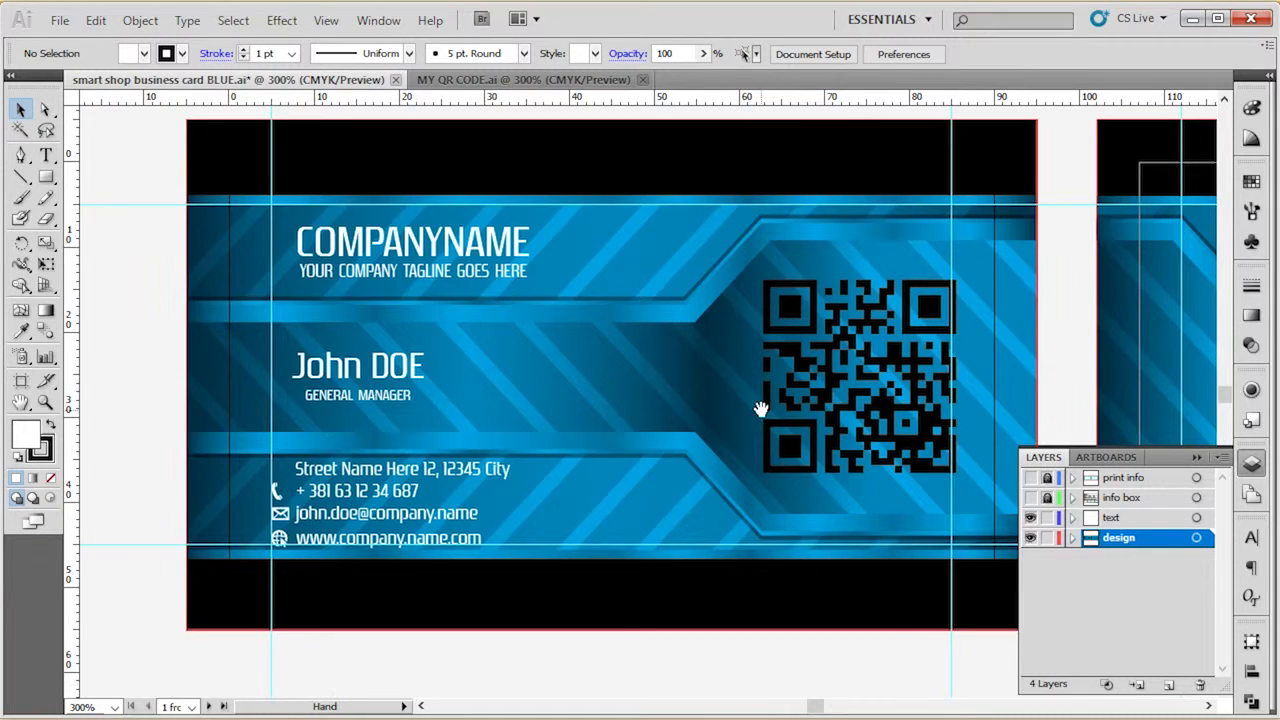
drag(760, 409, 371, 369)
drag(896, 372, 902, 453)
drag(518, 461, 752, 415)
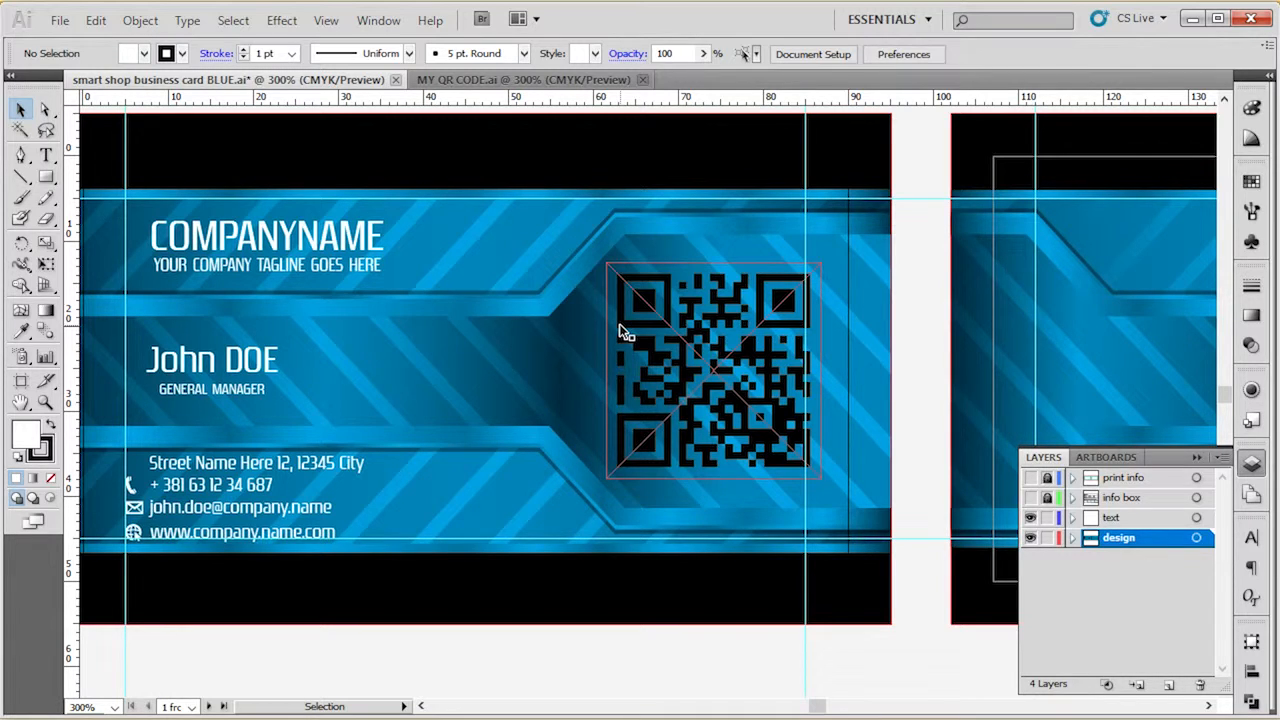
key(space)
mouse_move(337, 657)
mouse_down()
mouse_move(528, 663)
mouse_move(325, 665)
mouse_up()
mouse_move(557, 664)
mouse_down()
mouse_move(564, 686)
mouse_move(582, 662)
mouse_up()
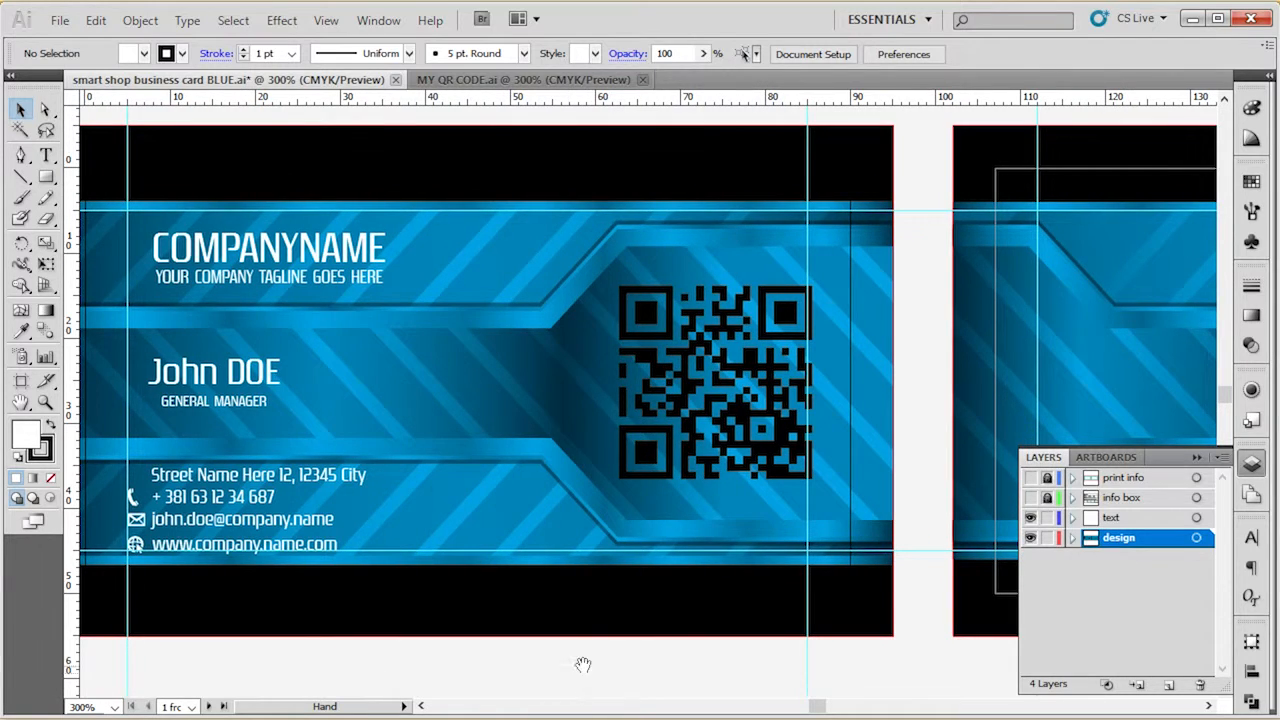
click(722, 360)
click(659, 650)
click(742, 368)
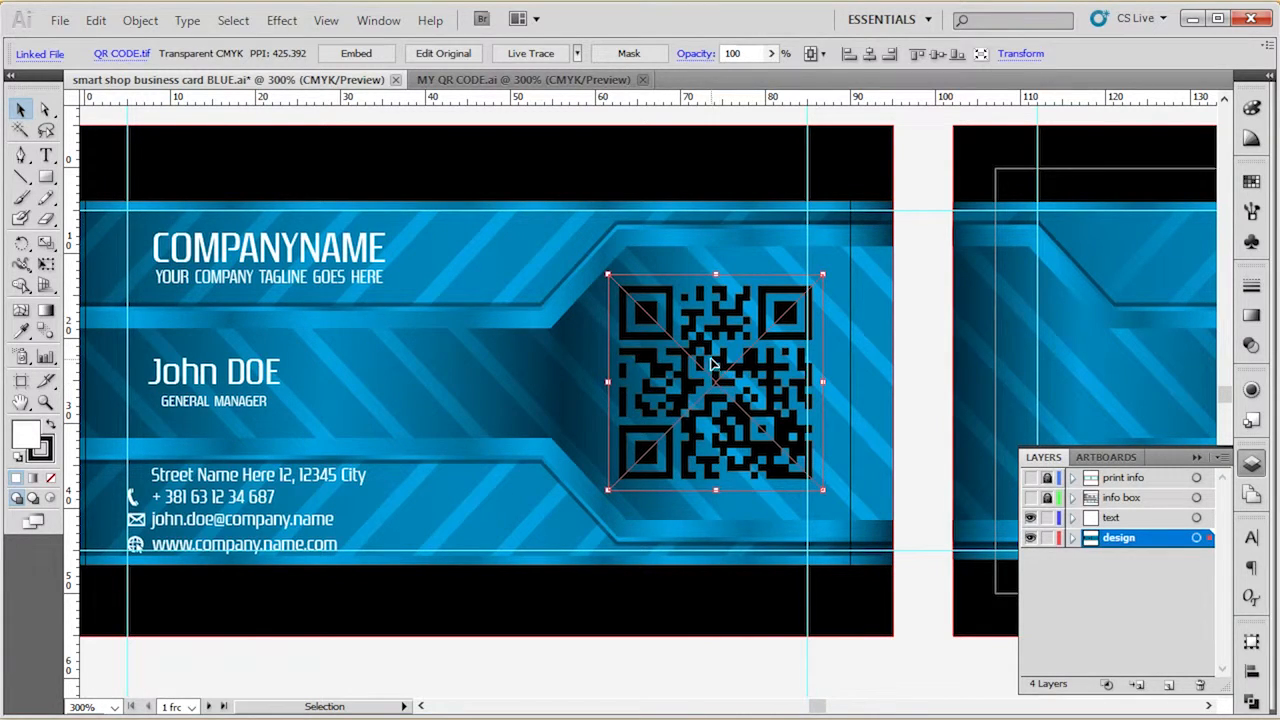
Relink the selected QR code image to the QR CODE.tif file.
click(130, 54)
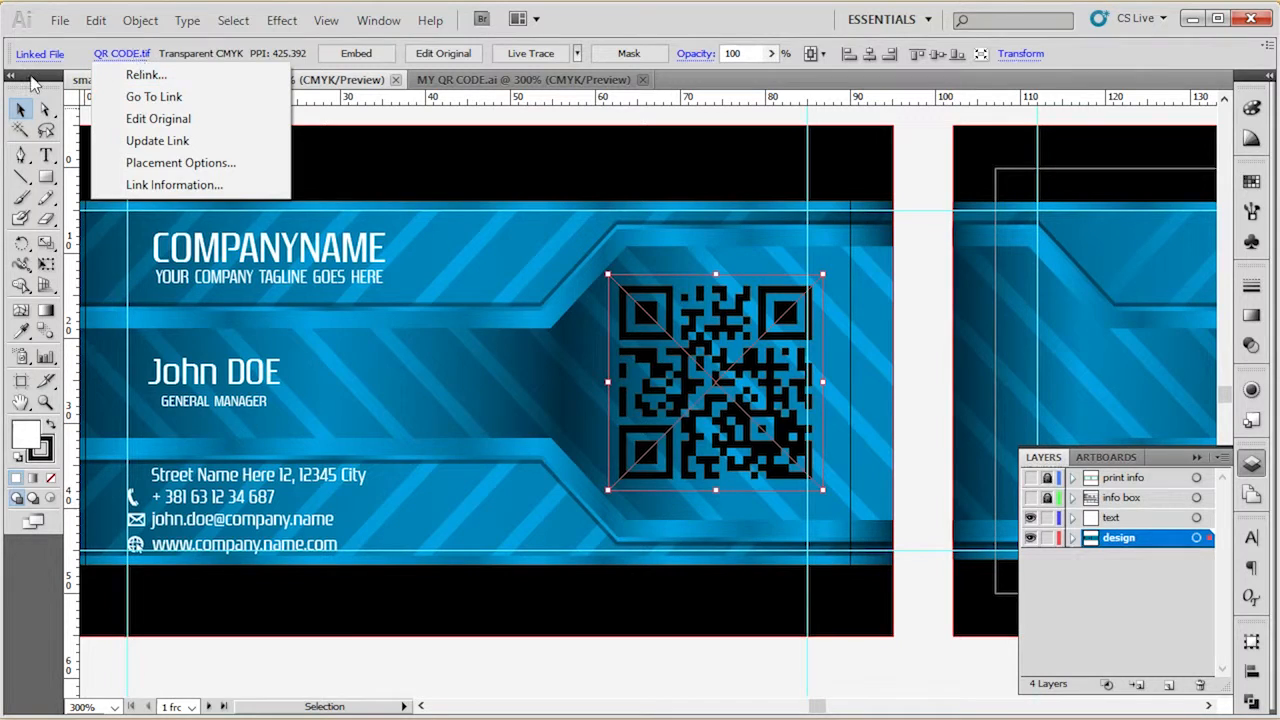
click(700, 364)
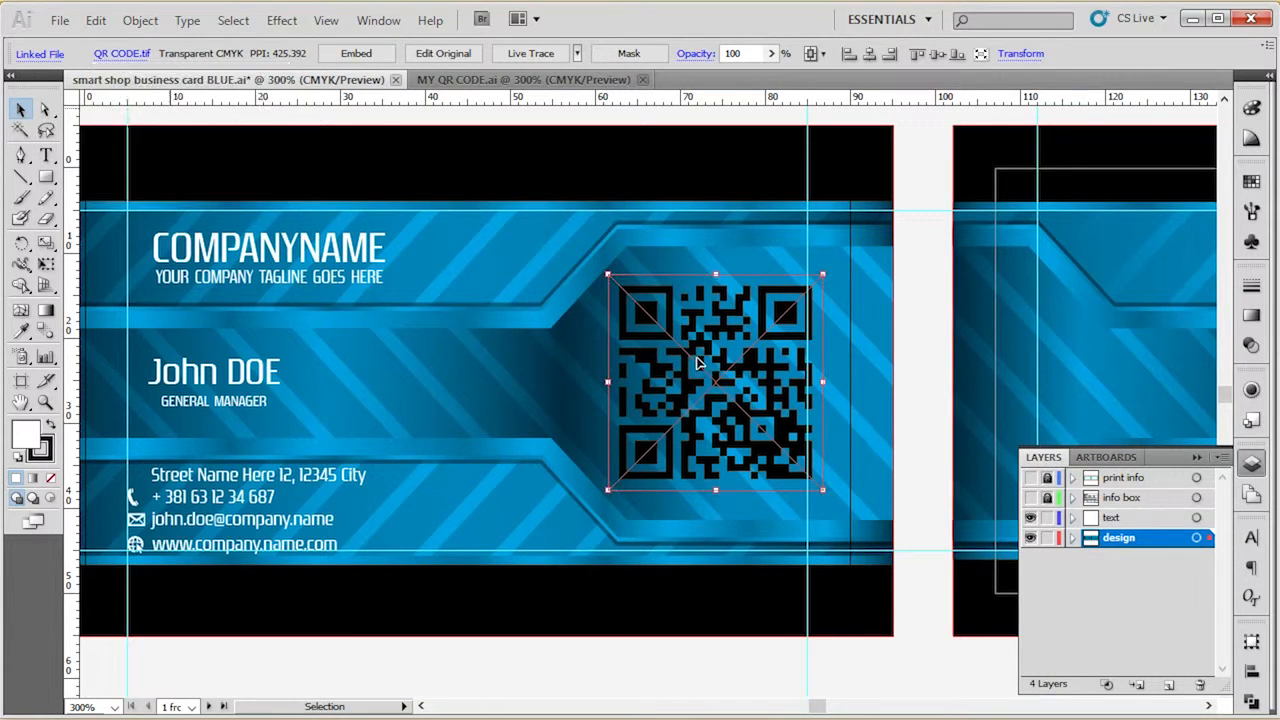
click(124, 55)
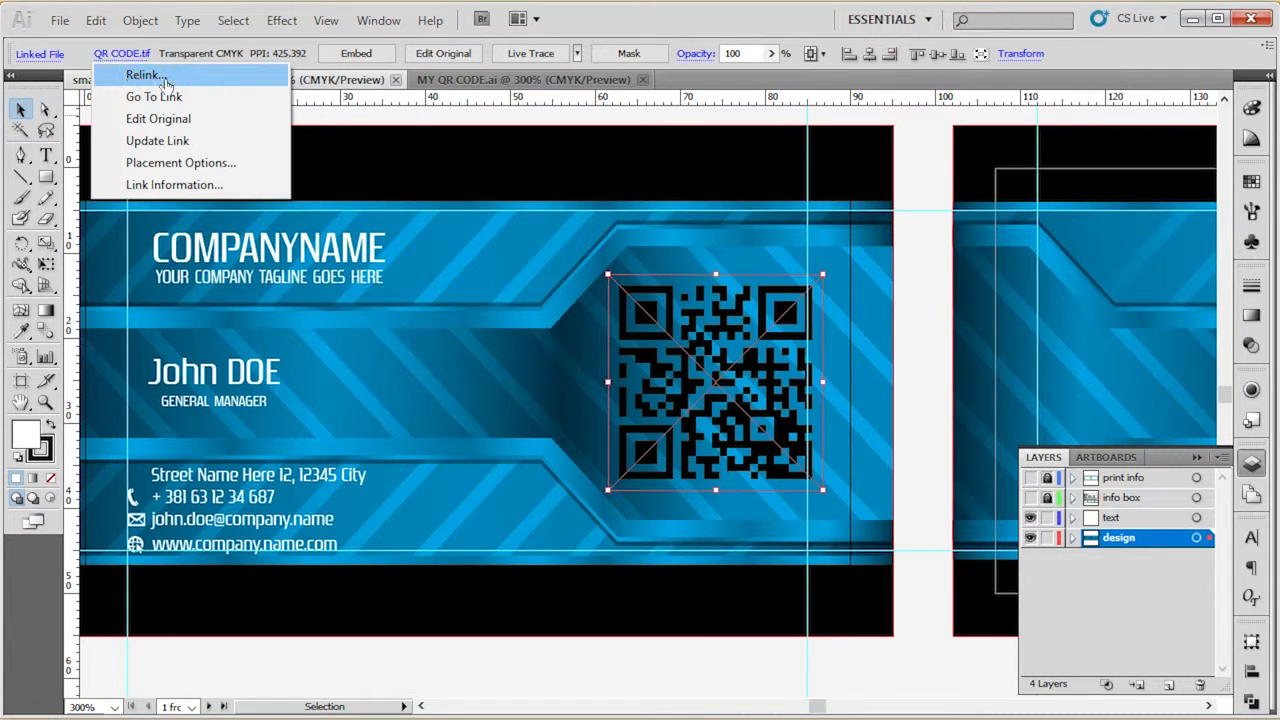
click(145, 75)
double_click(345, 150)
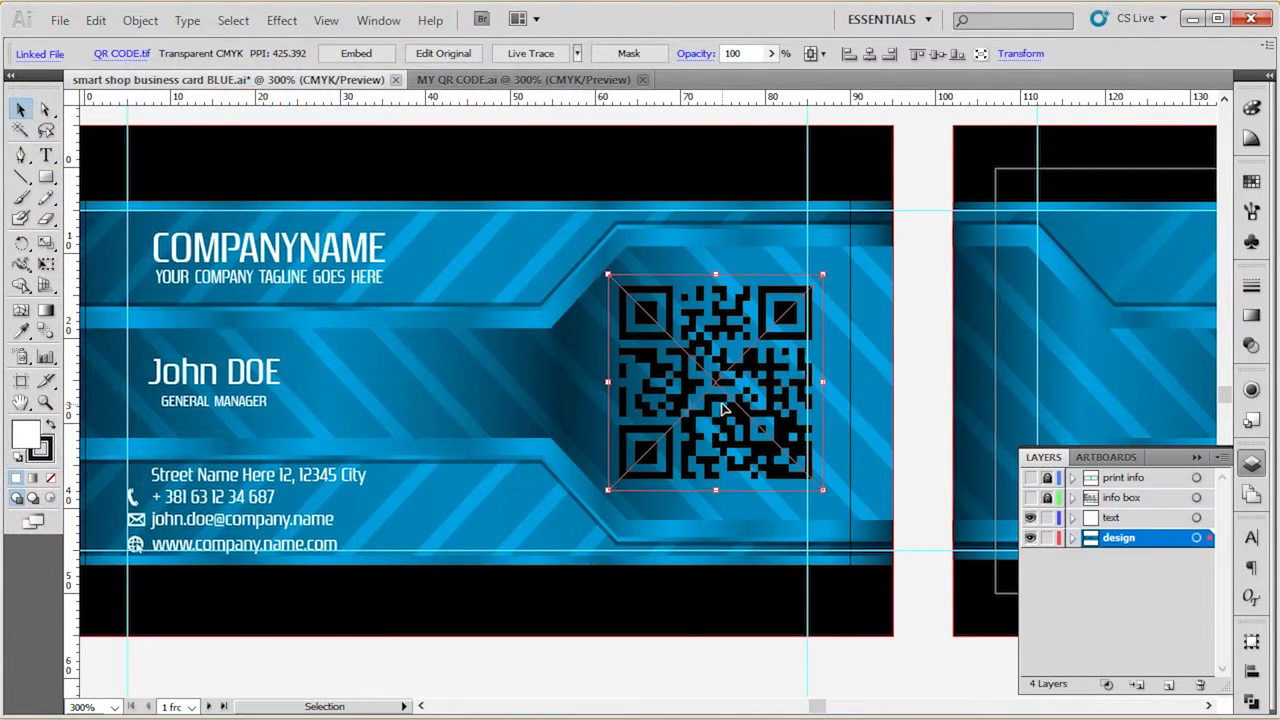
click(733, 650)
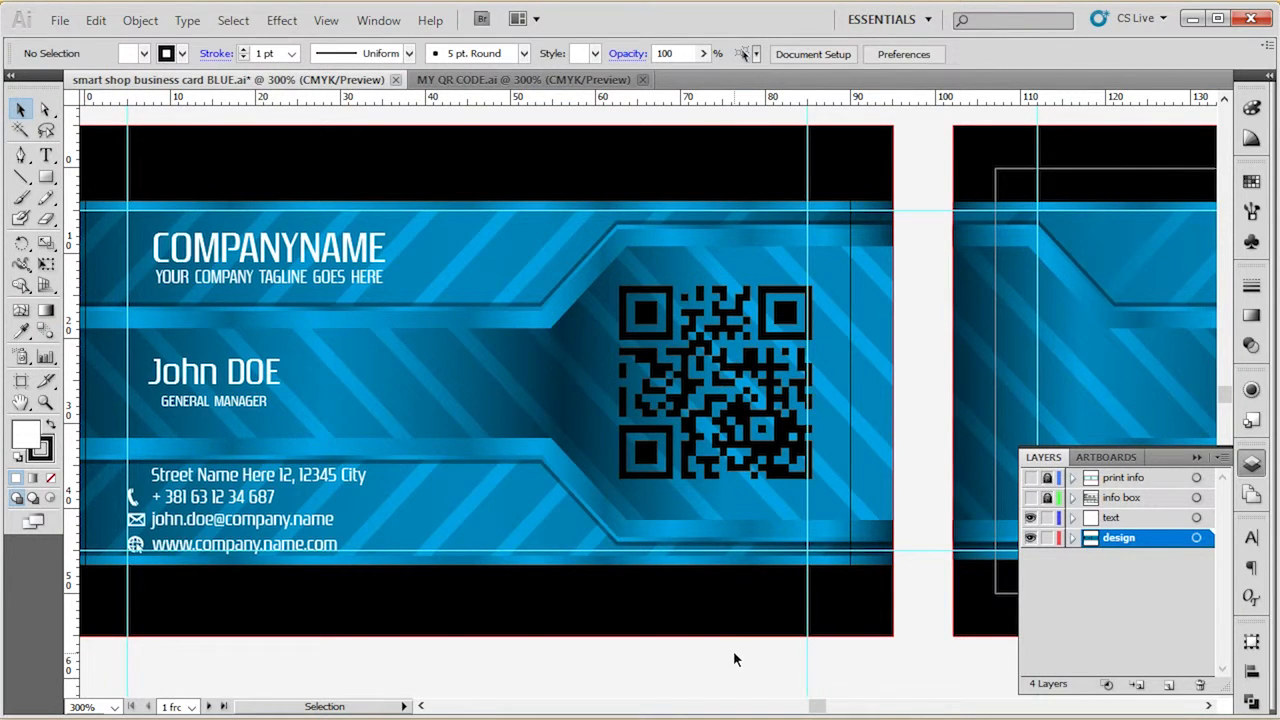
alt+scroll(391, 290, down, 1)
alt+scroll(690, 293, up, 2)
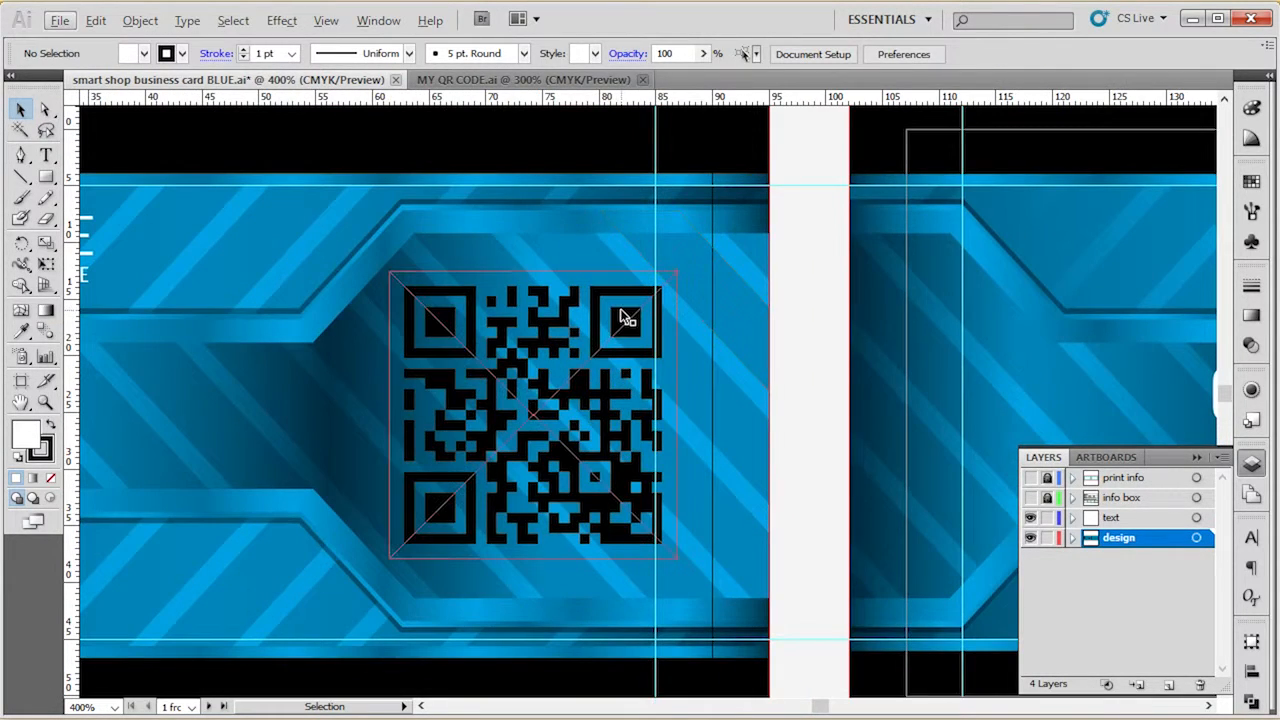
click(623, 309)
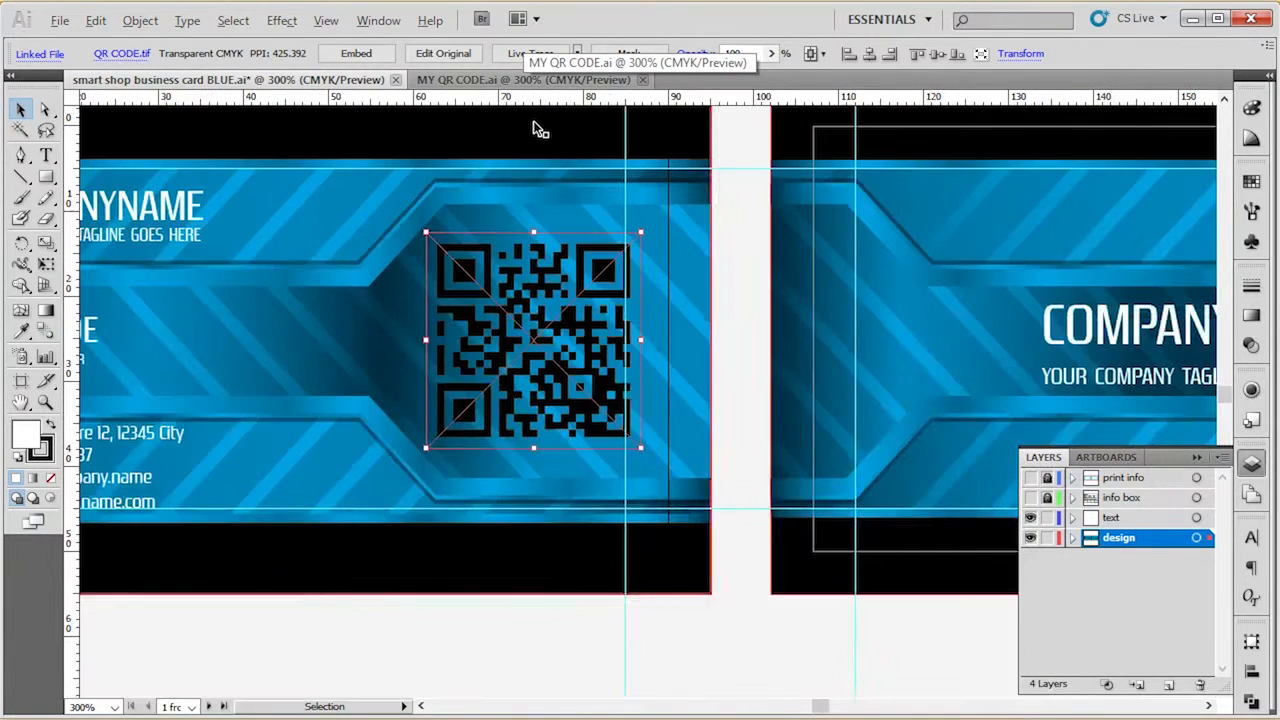
key(ctrl+minus)
Switch to MY QR CODE.ai and copy the complete QR code artwork.
click(560, 82)
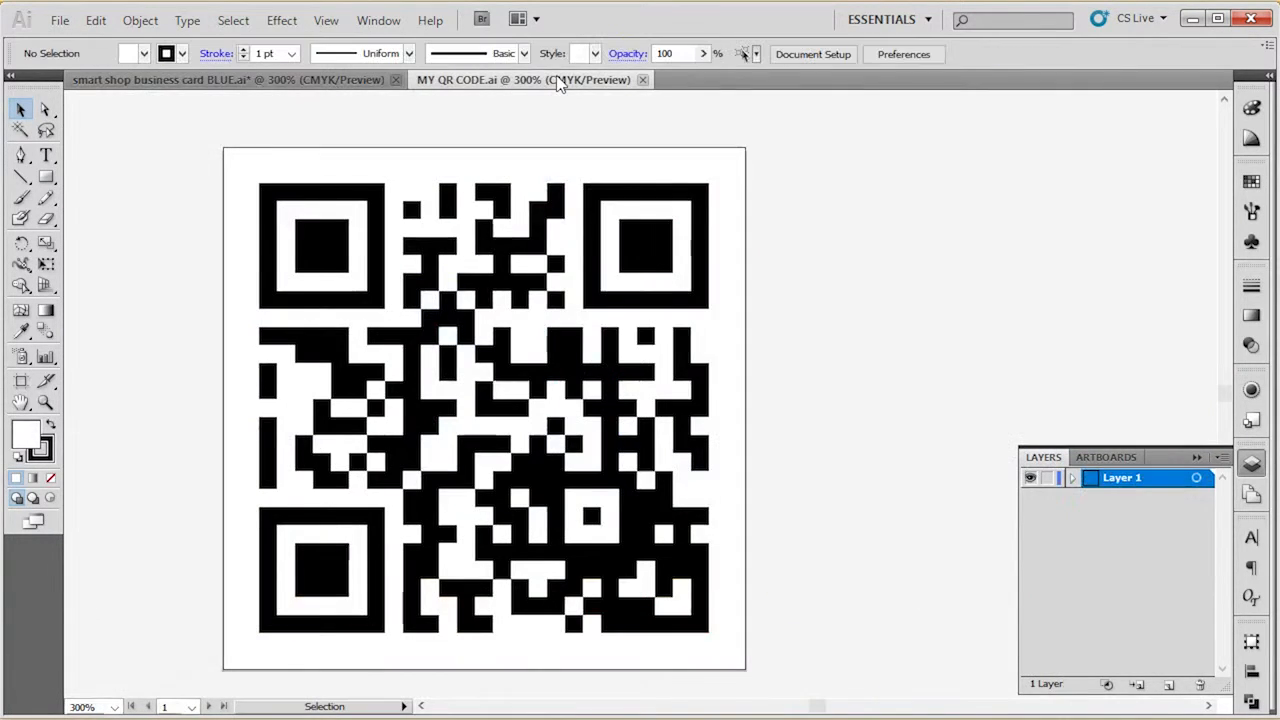
drag(166, 120, 787, 703)
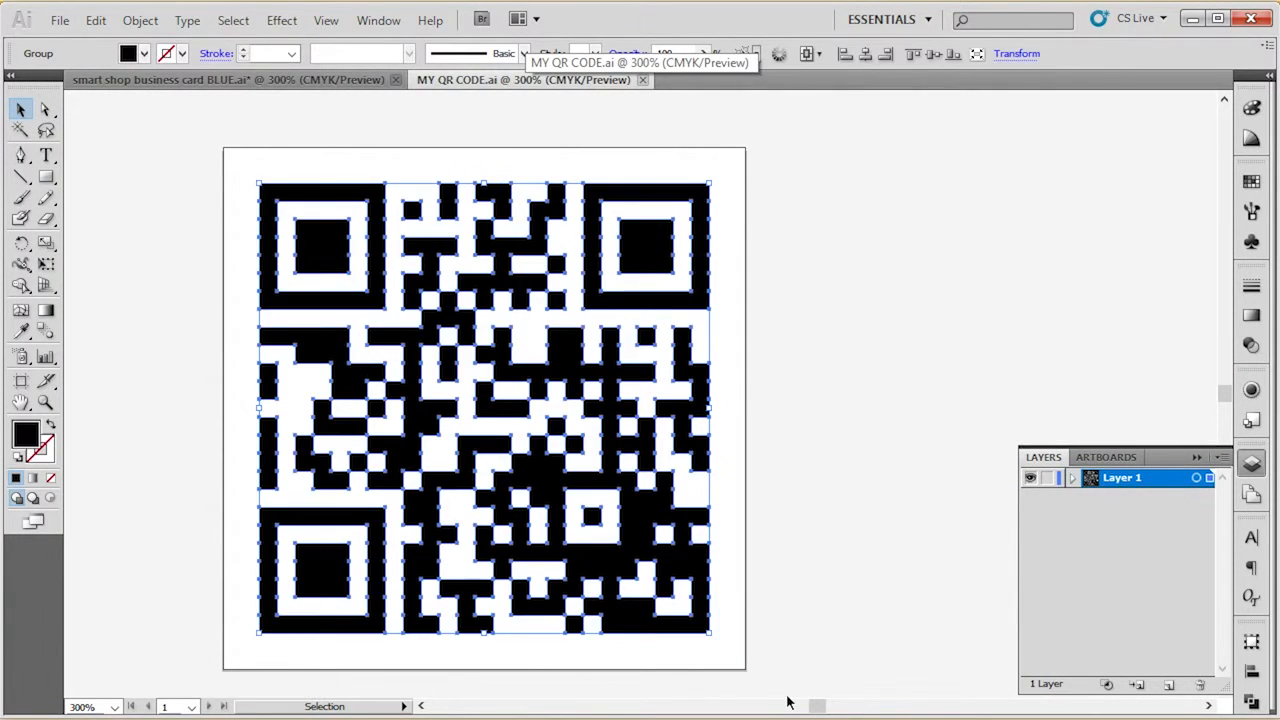
click(96, 20)
click(113, 116)
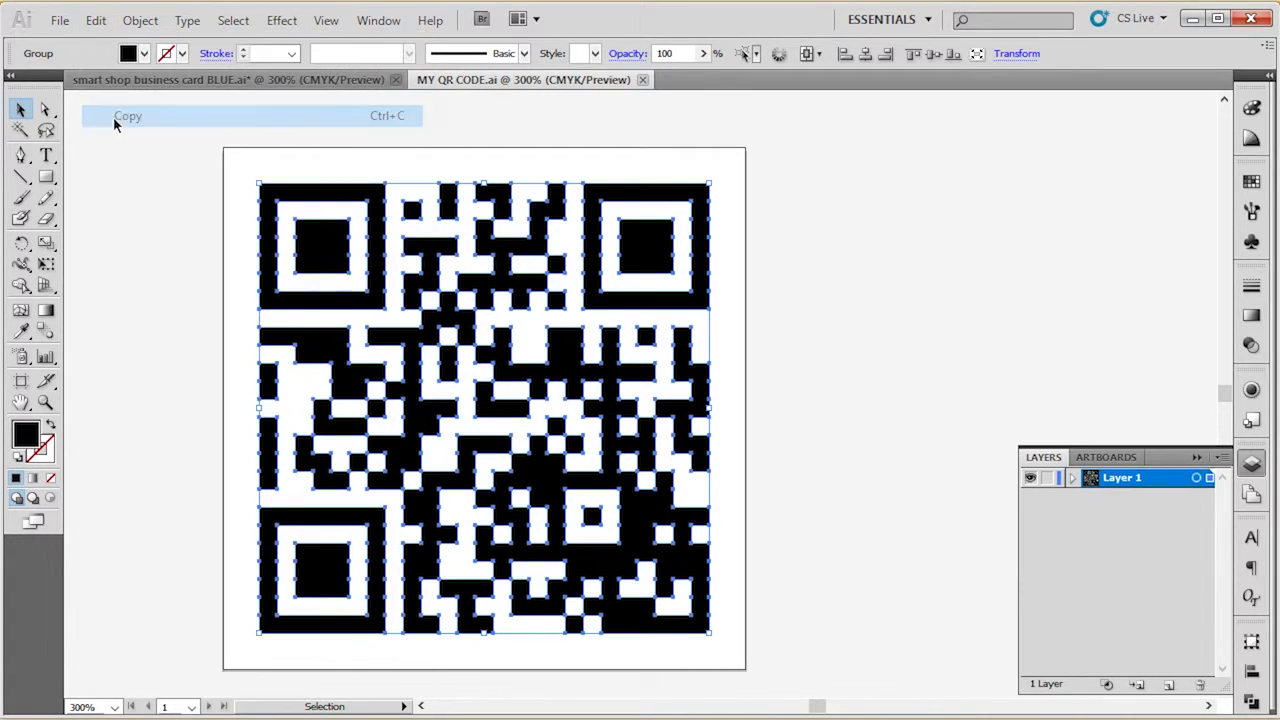
Return to the blue business card document and paste the copied vector QR code into it.
click(236, 124)
click(242, 86)
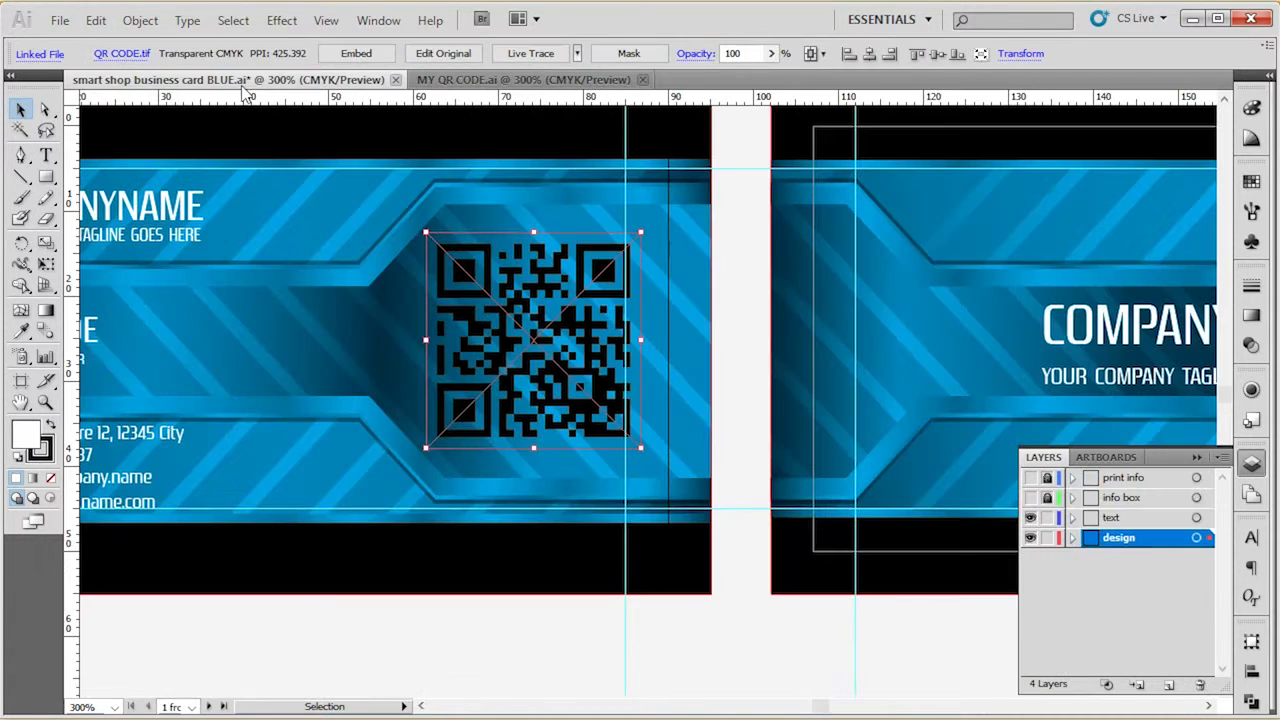
key(a)
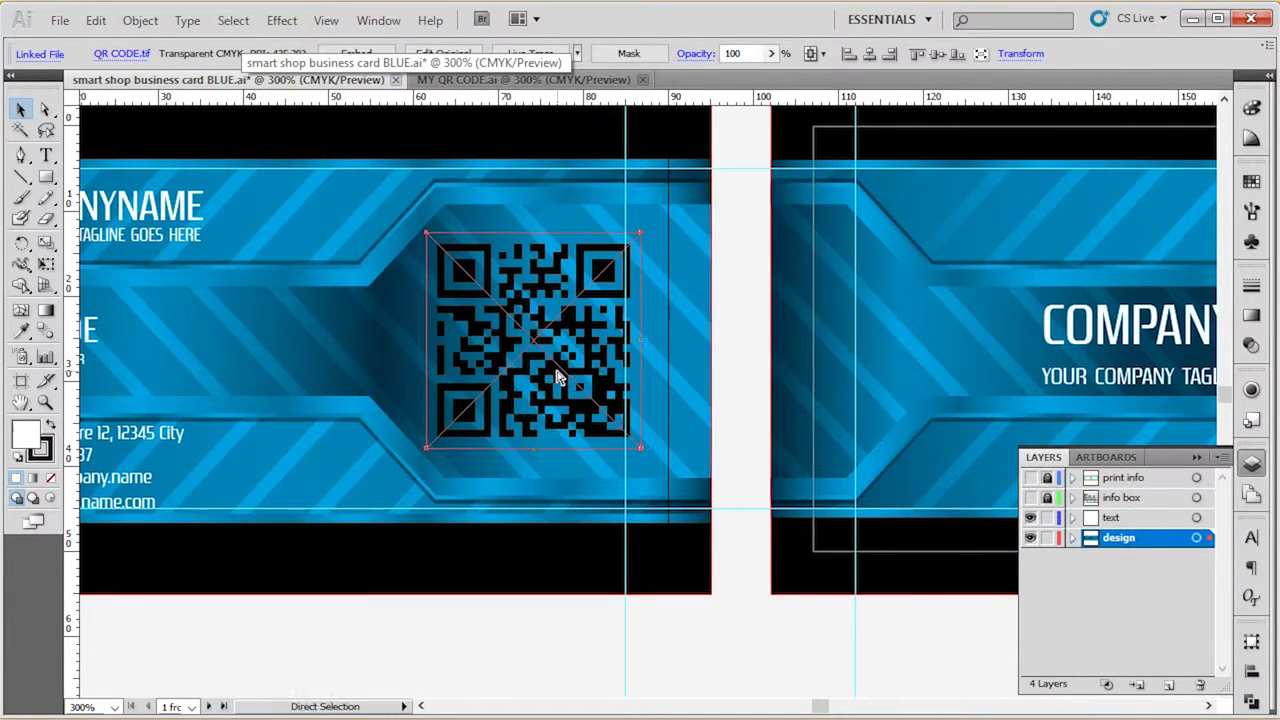
key(v)
click(96, 20)
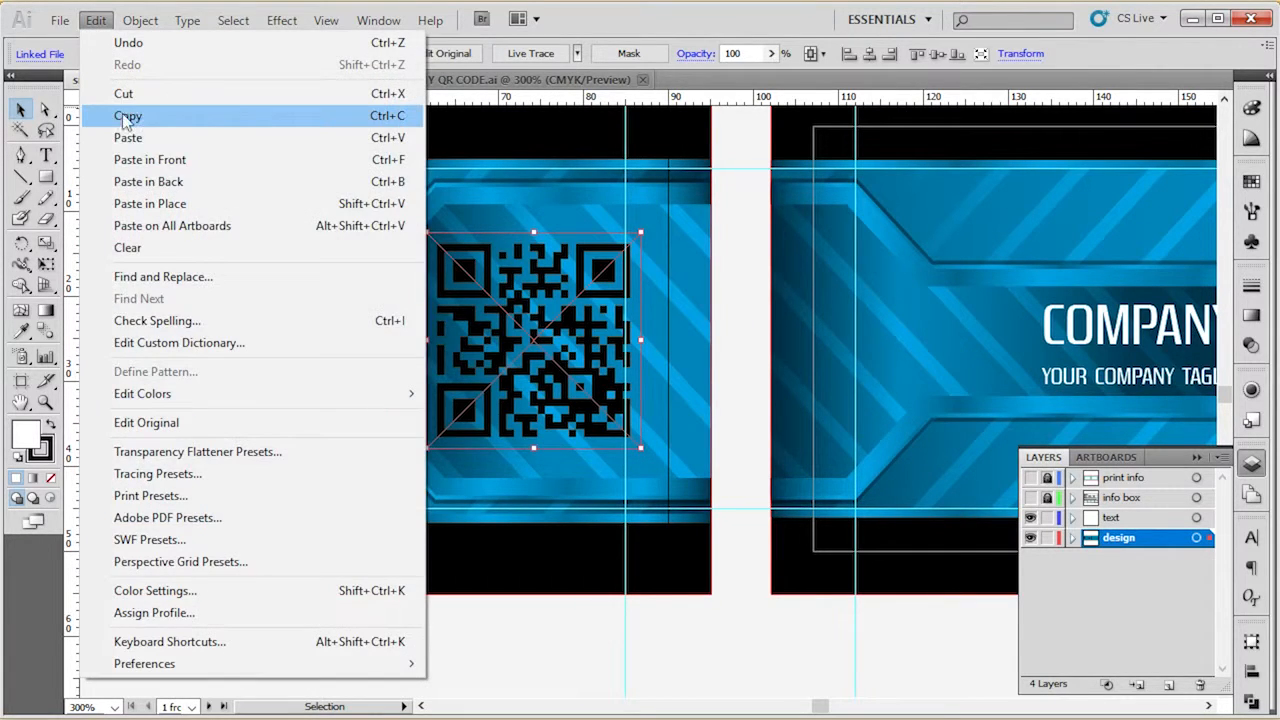
click(128, 138)
Scale the pasted QR code down proportionally and position it over the linked QR image so both match in size.
key(a)
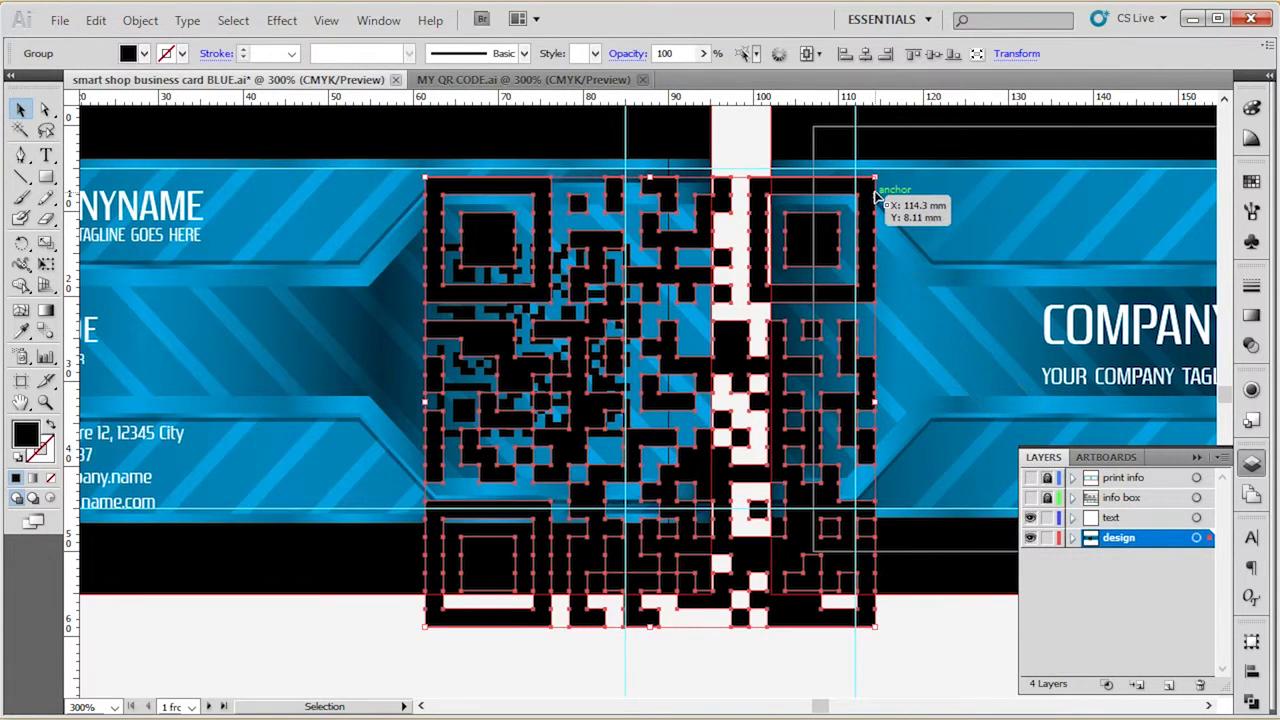
key(v)
drag(873, 178, 750, 303)
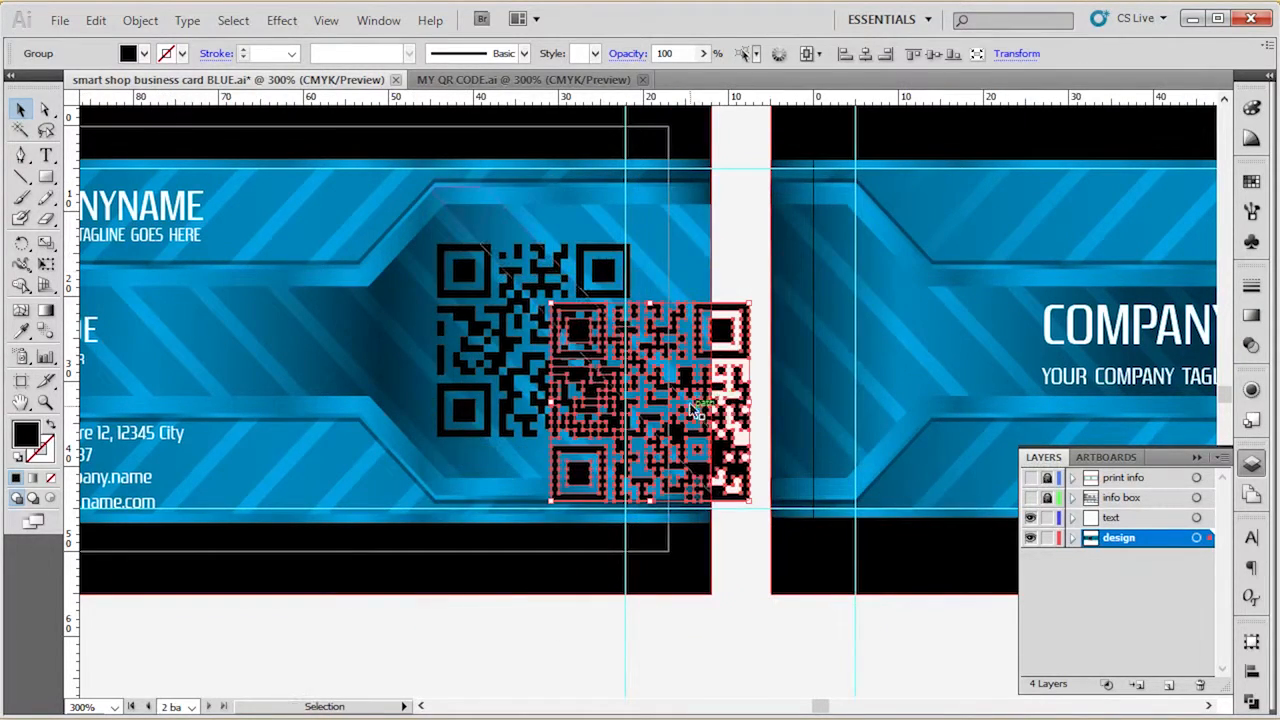
drag(693, 394, 583, 337)
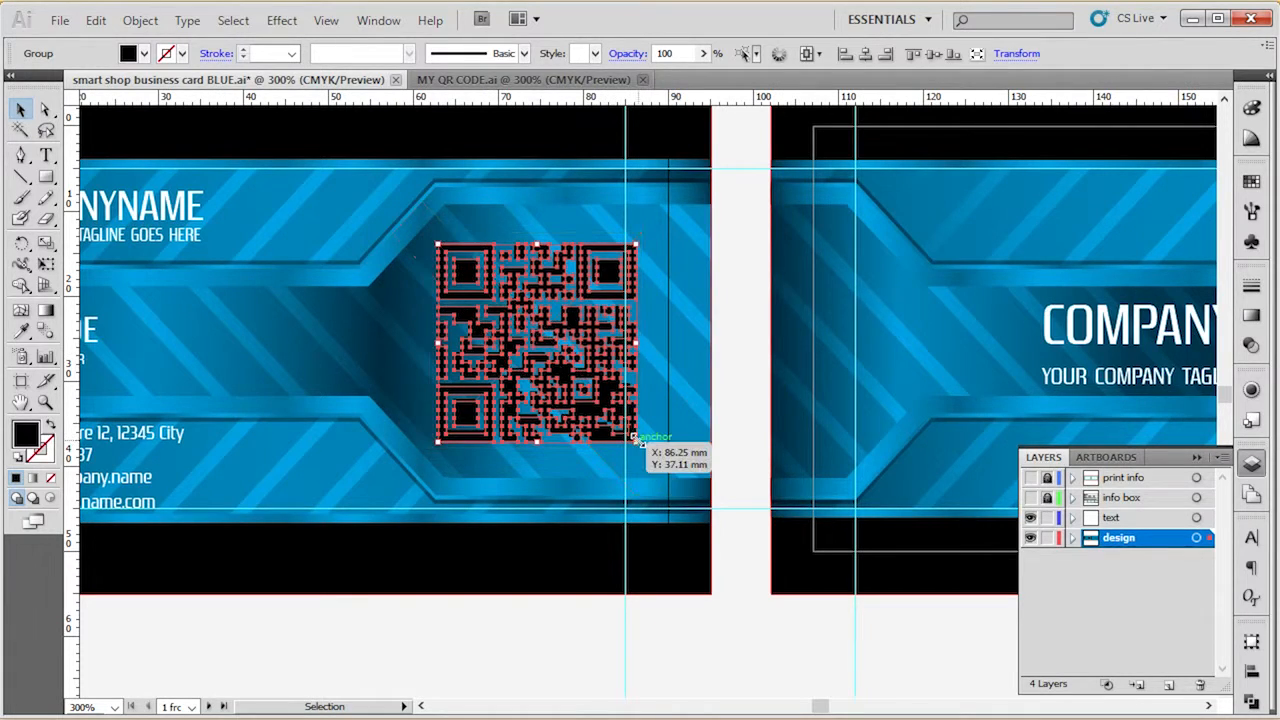
scroll(656, 430, up, 4)
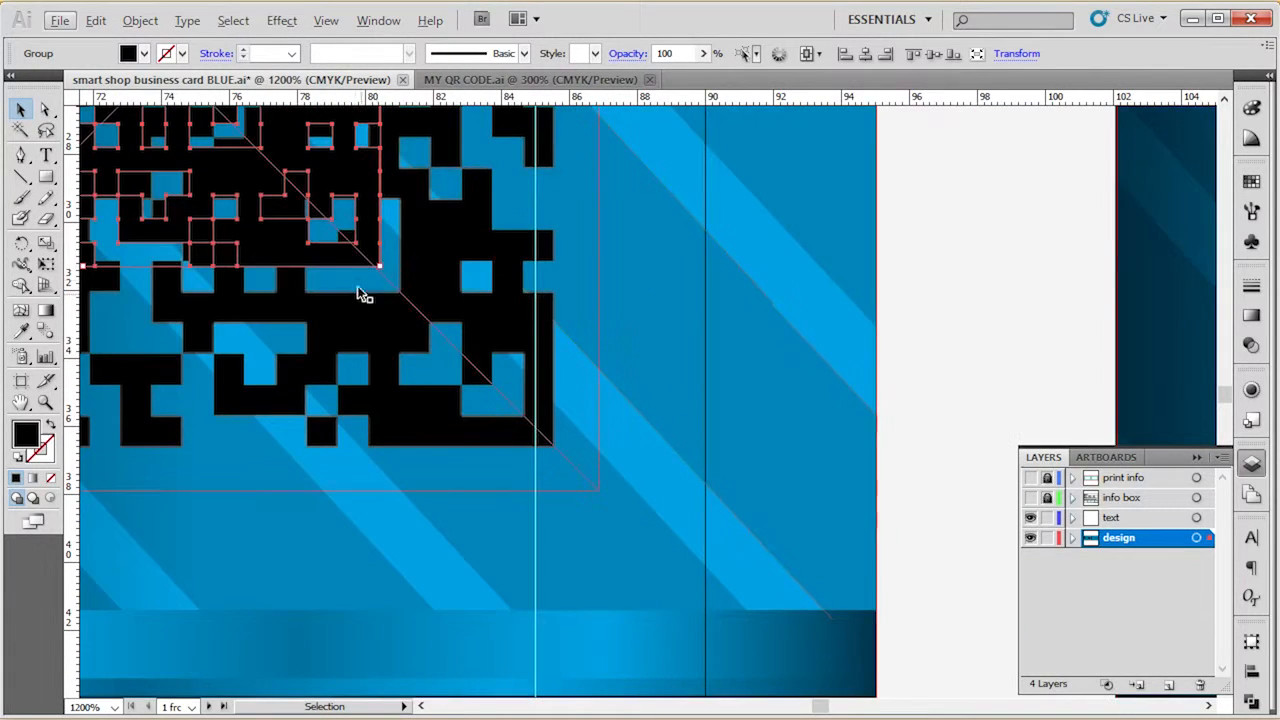
drag(379, 266, 563, 447)
Delete the linked QR CODE.tif image lying beneath the pasted vector QR code.
scroll(602, 468, down, 1)
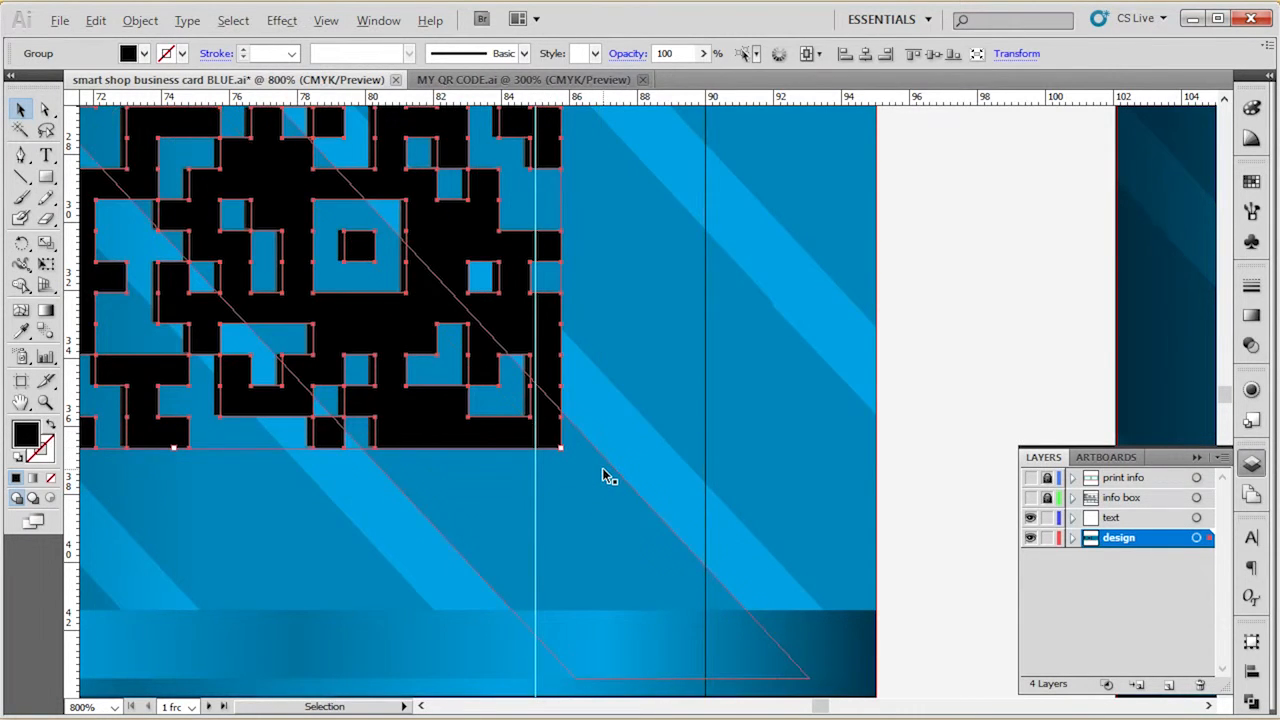
scroll(602, 468, down, 1)
click(494, 468)
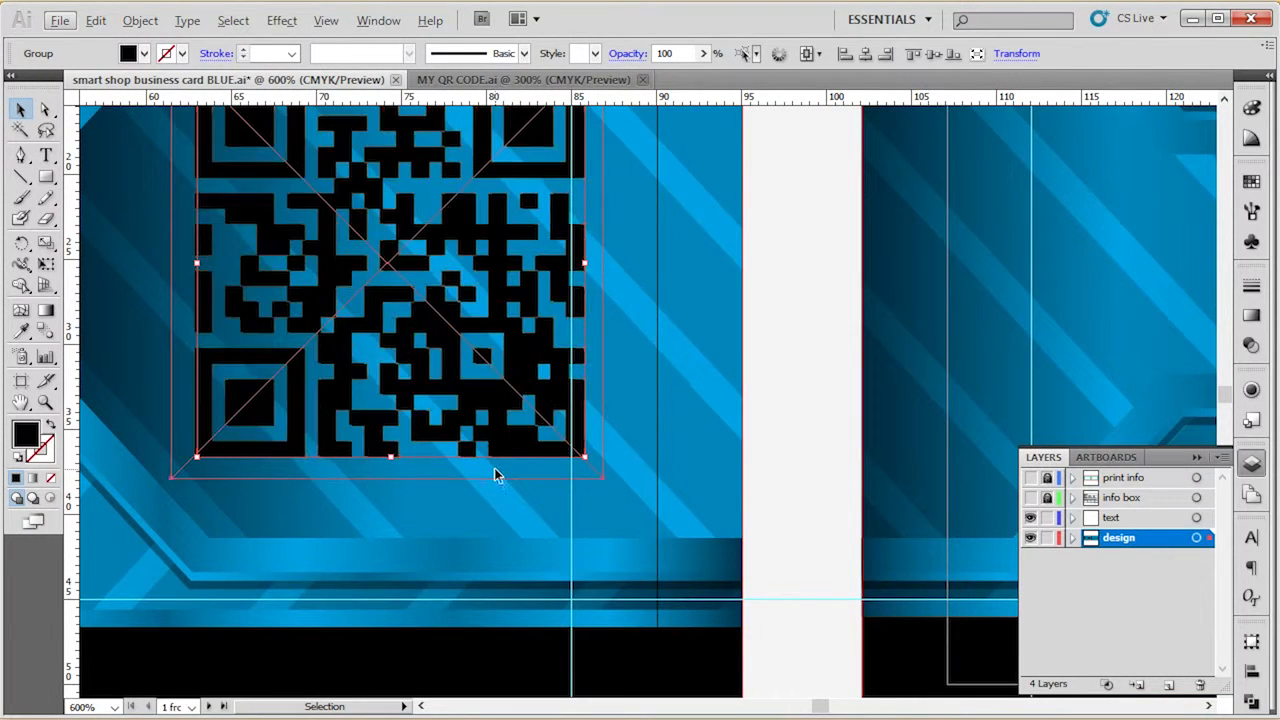
scroll(494, 468, down, 2)
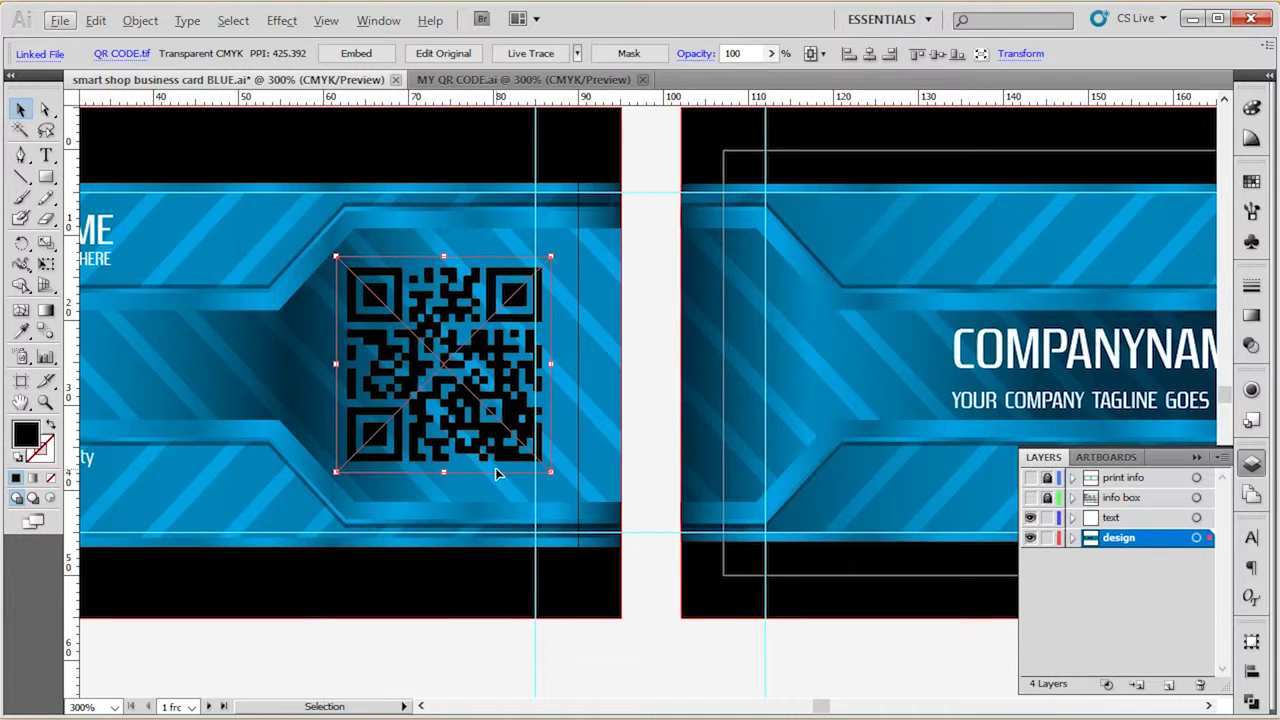
key(Delete)
Move the vector QR code slightly left so its right edge meets the vertical guide at 85 mm, and deselect it.
click(505, 337)
scroll(472, 313, up, 2)
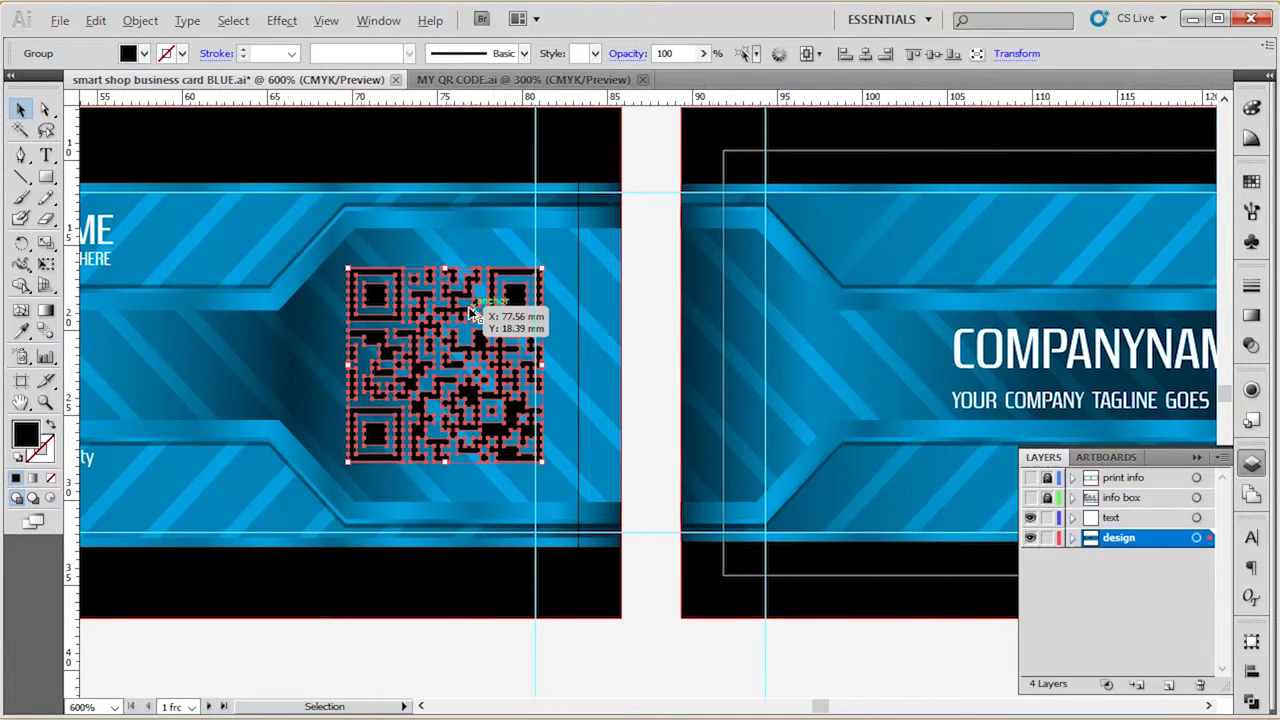
drag(564, 296, 553, 296)
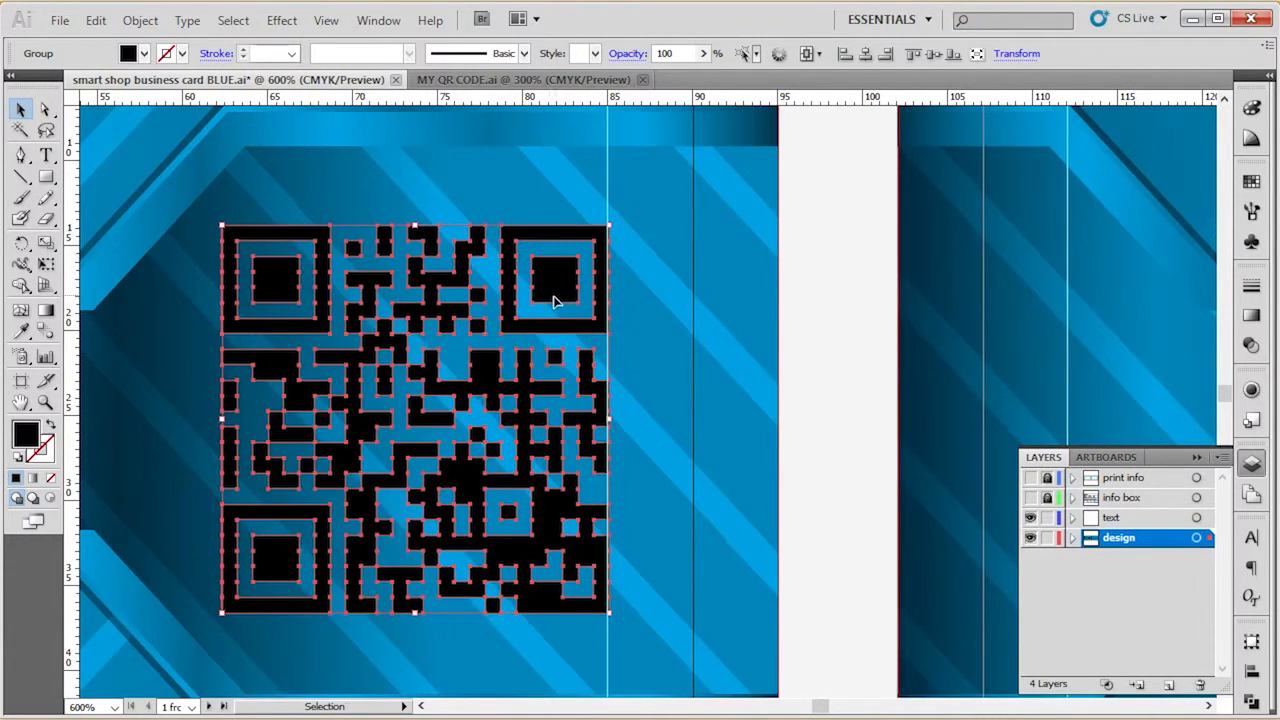
scroll(558, 298, down, 2)
scroll(568, 292, down, 1)
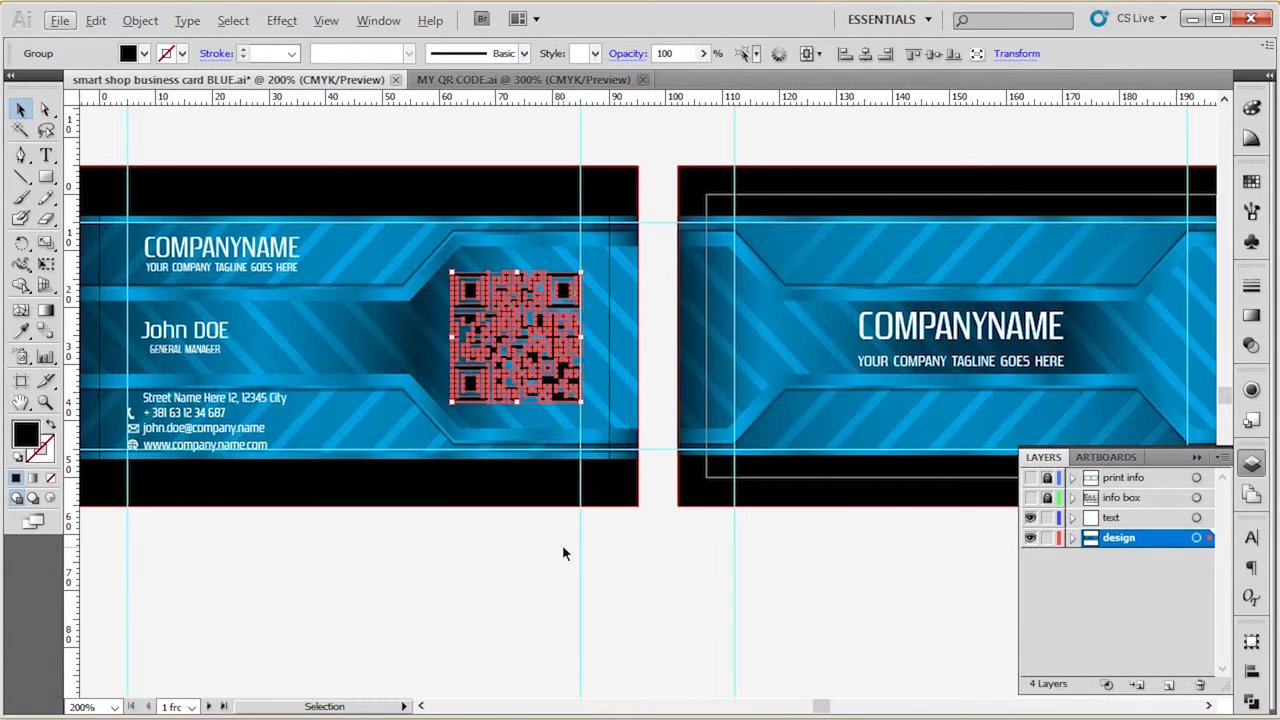
click(562, 553)
click(545, 379)
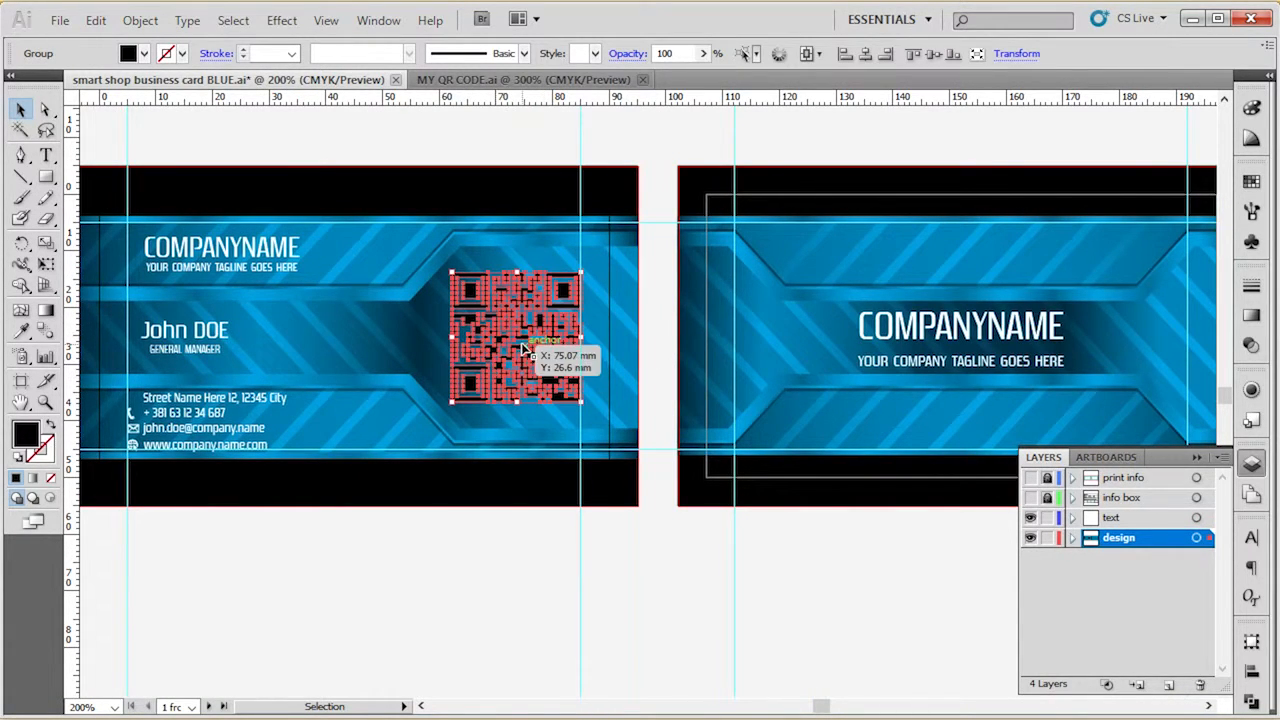
click(526, 609)
click(560, 343)
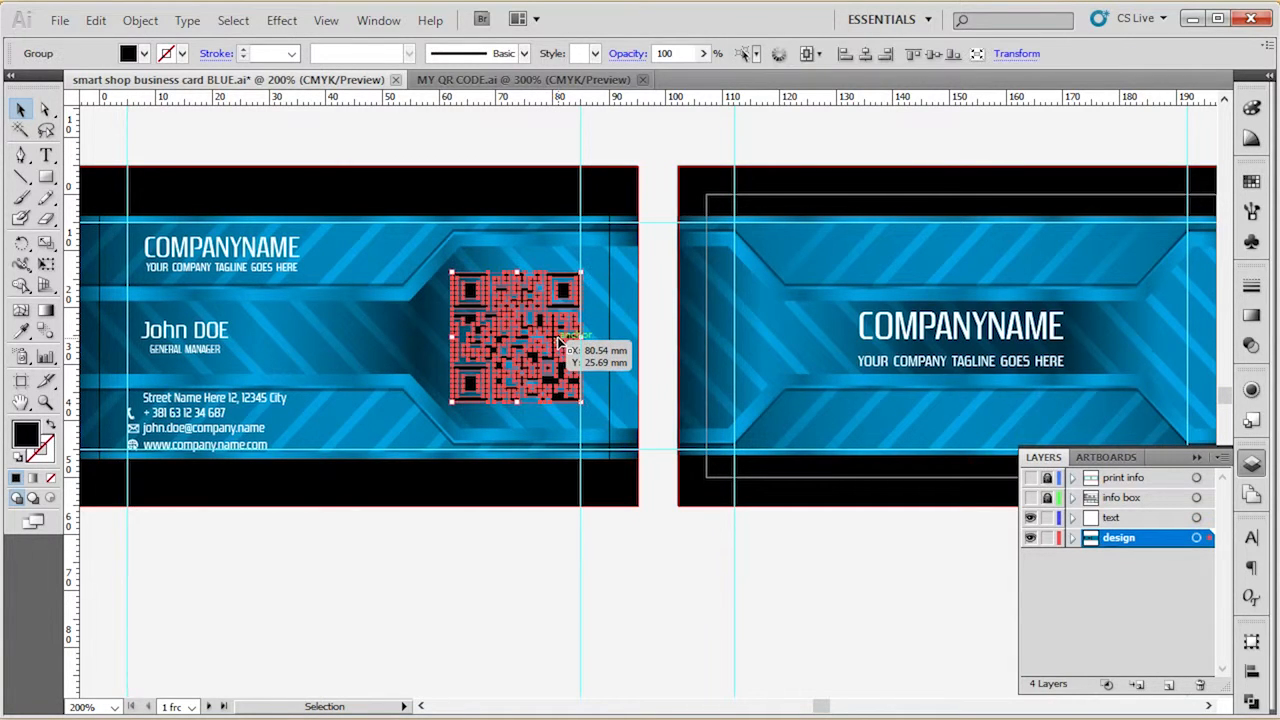
click(554, 557)
click(530, 325)
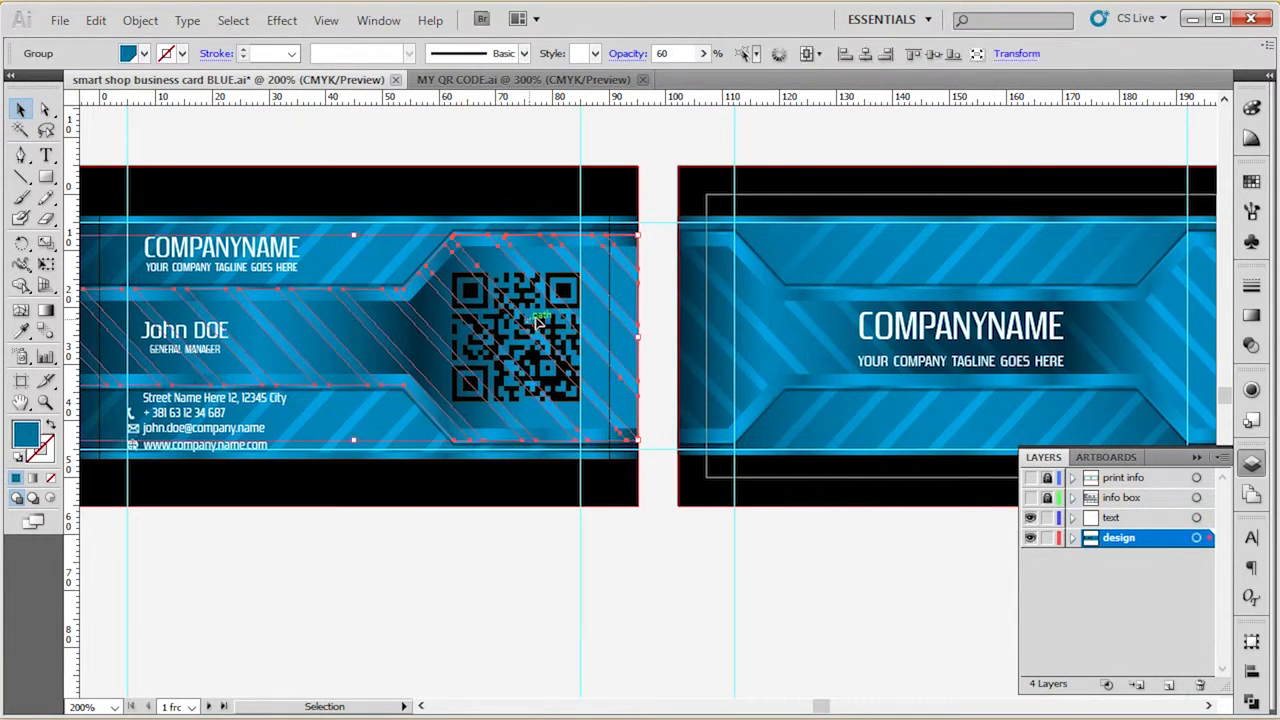
click(566, 300)
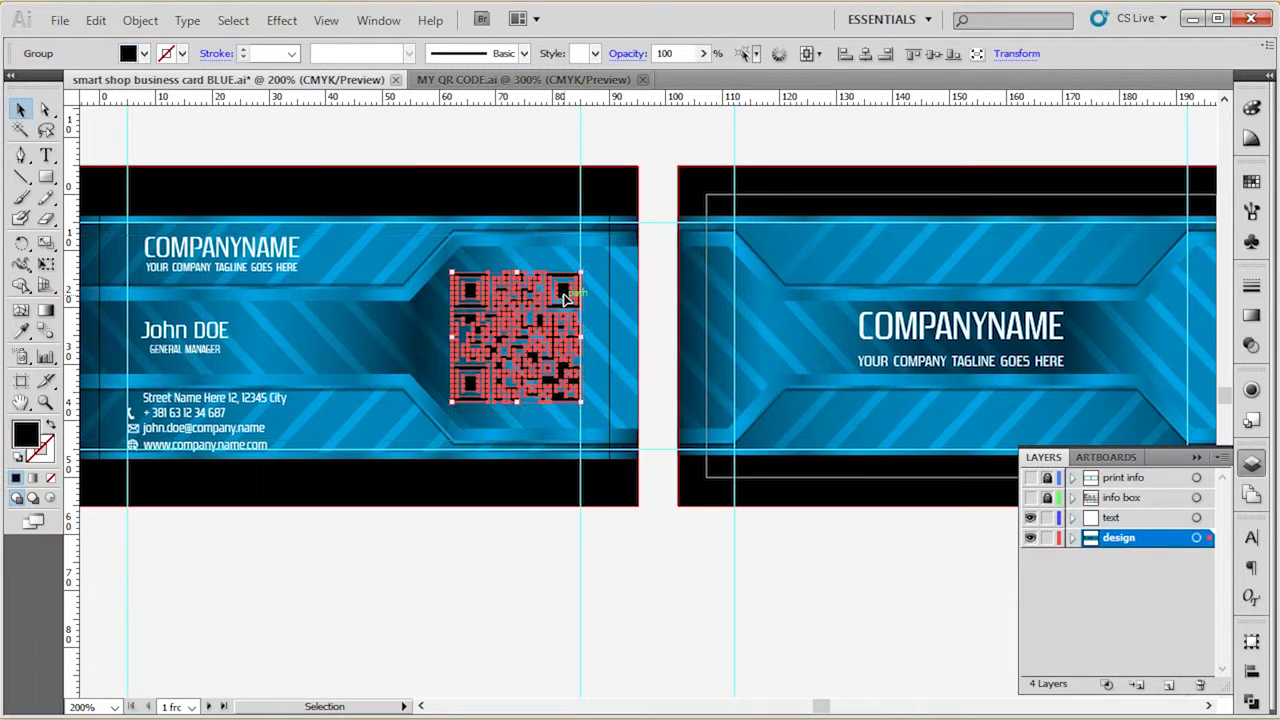
click(545, 533)
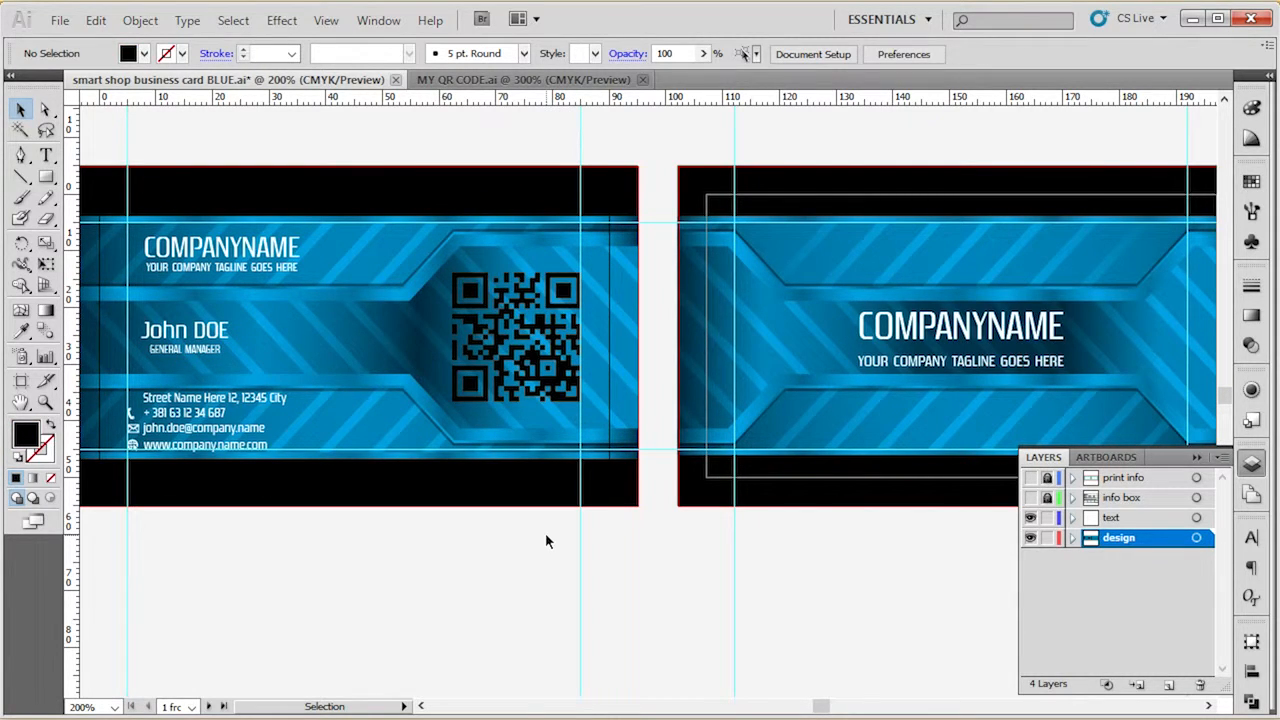
click(566, 306)
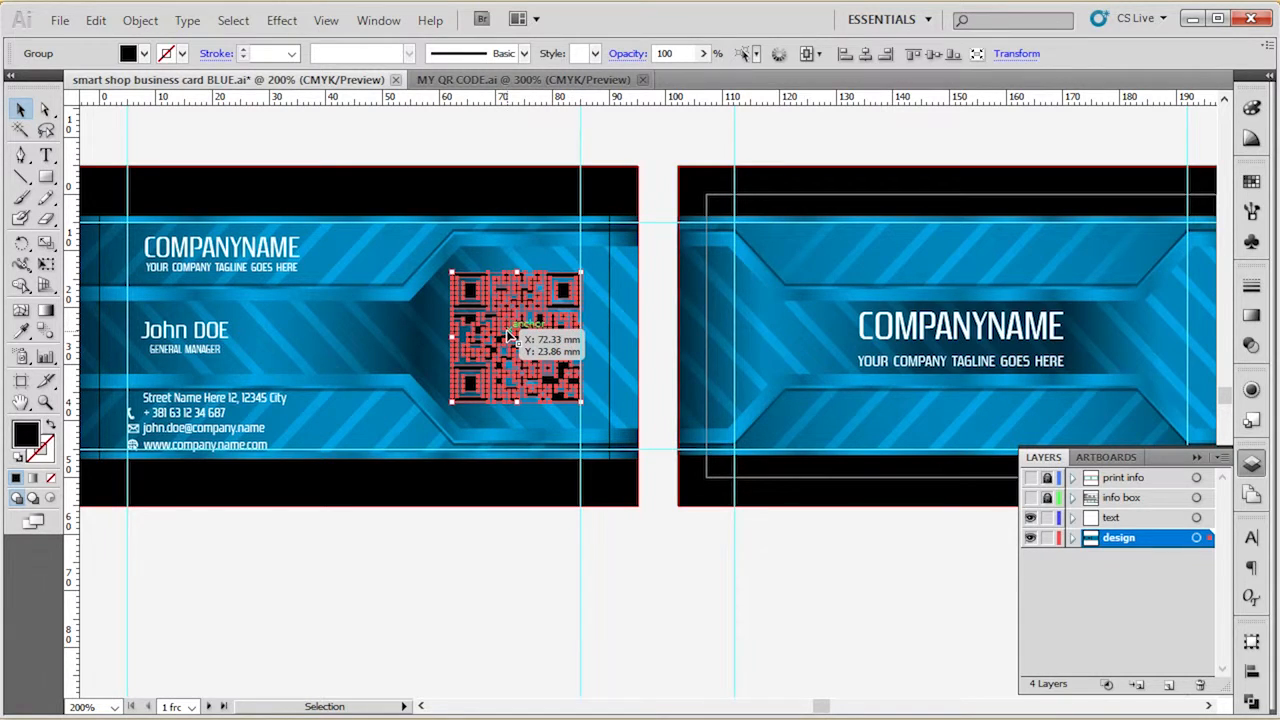
click(466, 593)
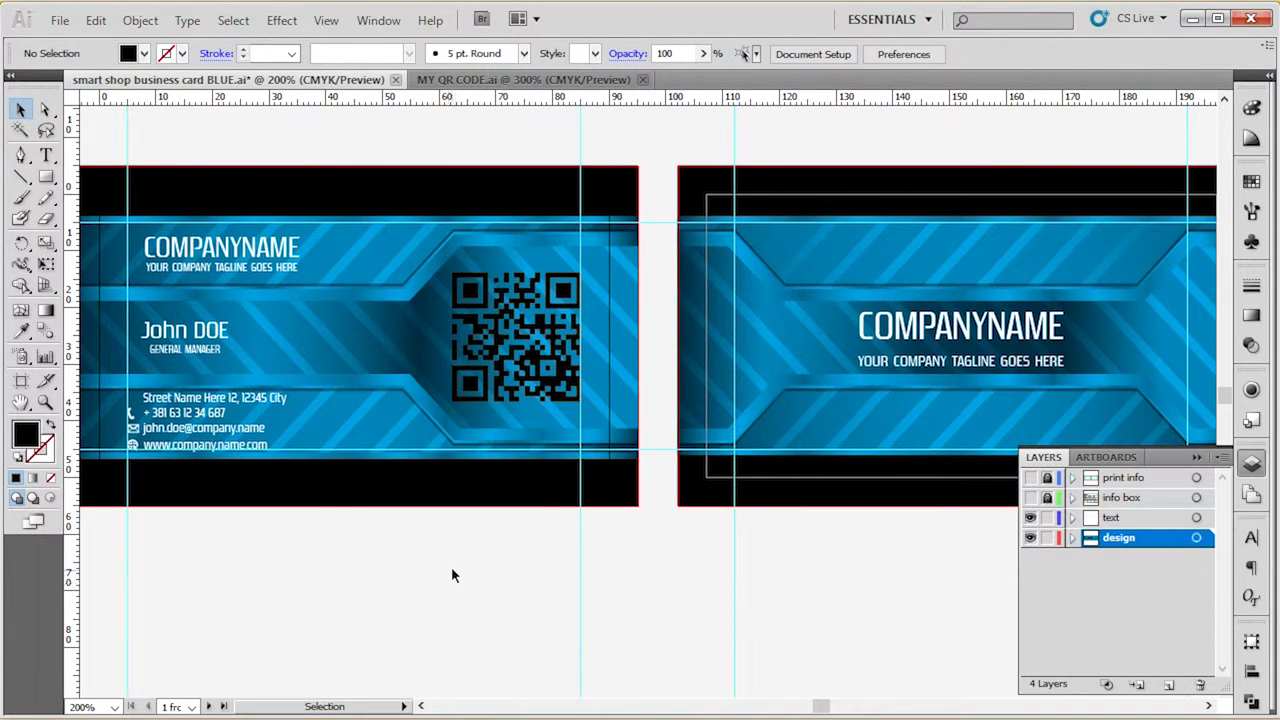
drag(462, 543, 562, 573)
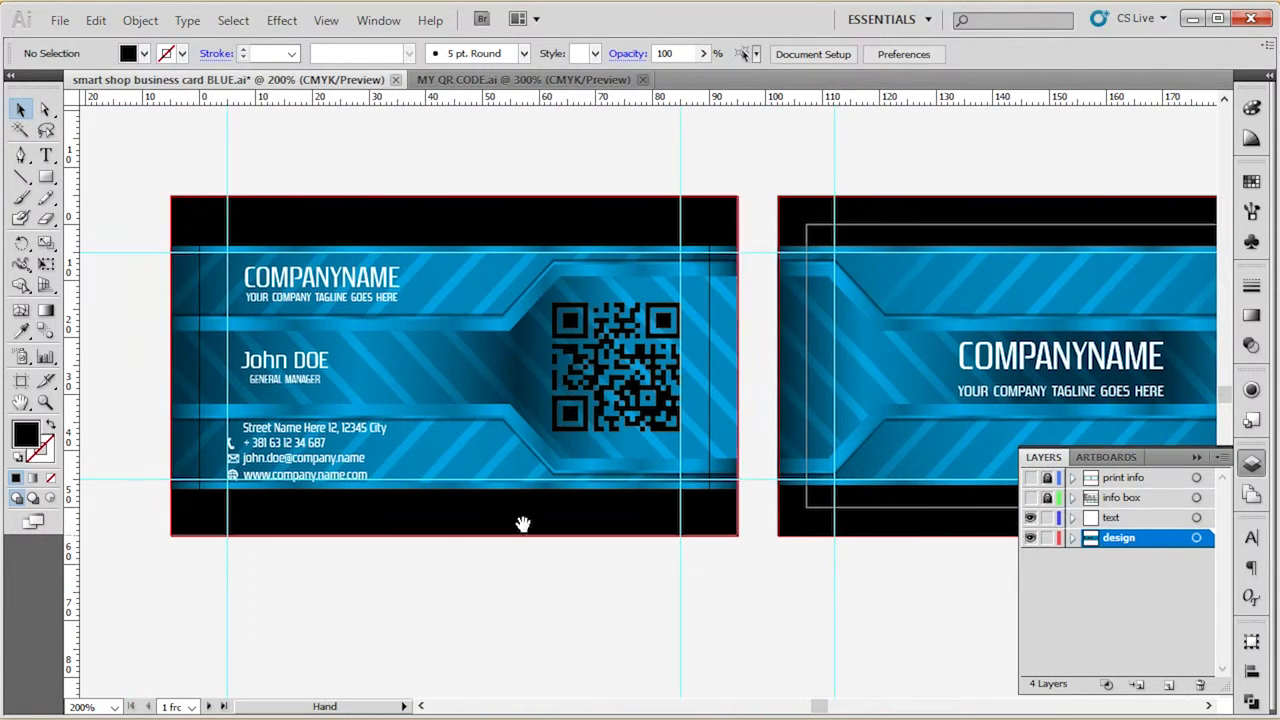
click(626, 376)
click(556, 601)
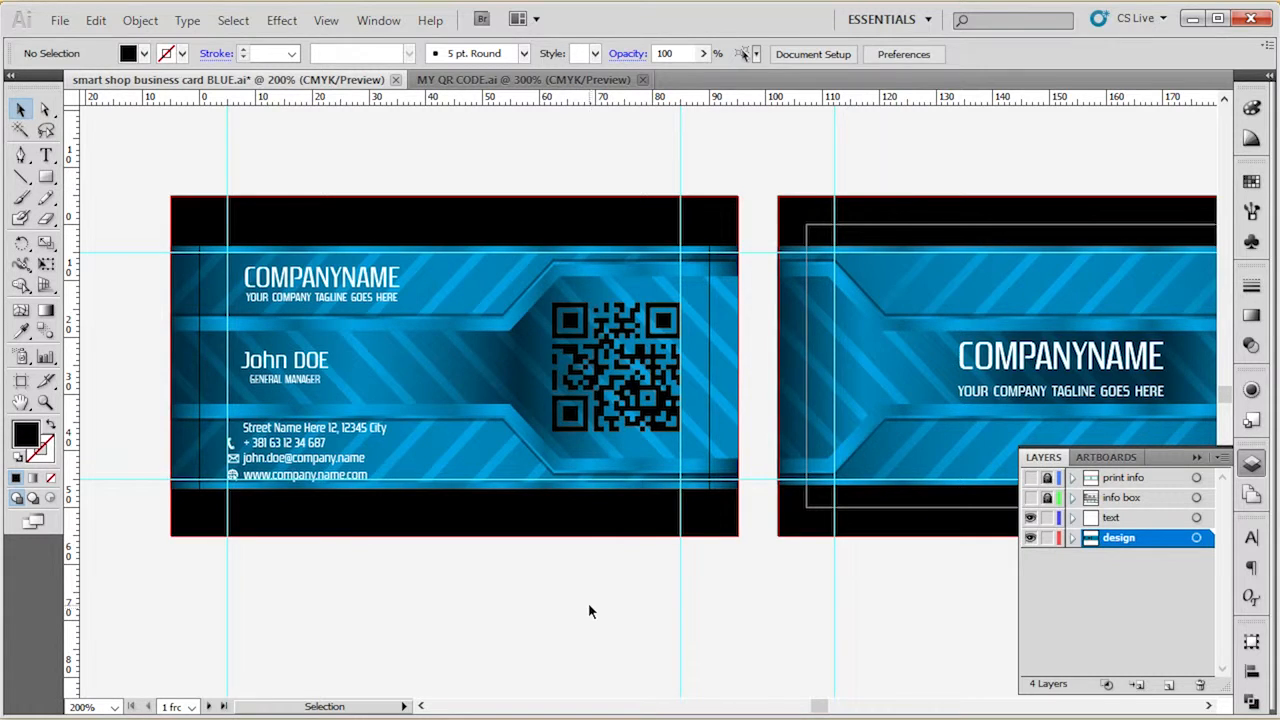
Bring the front of the card into full view and display the document's colour swatches.
alt+scroll(296, 572, up, 1)
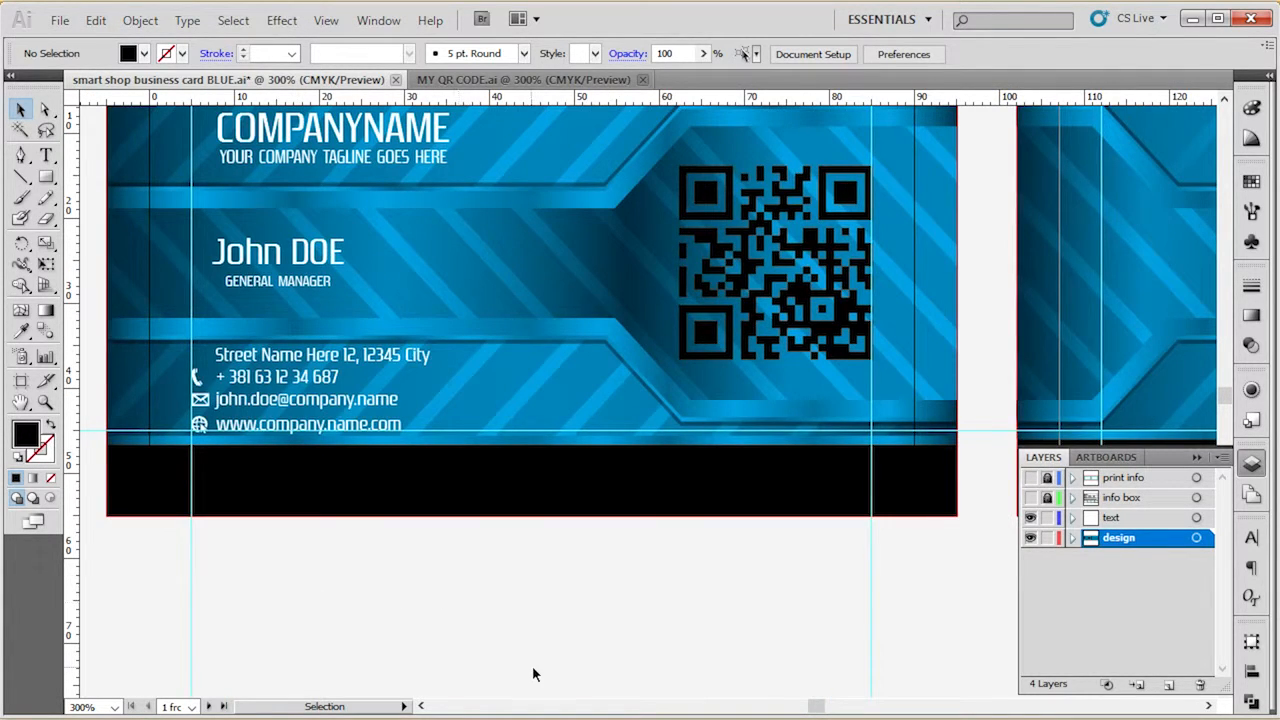
scroll(532, 666, up, 1)
click(551, 577)
scroll(556, 657, up, 1)
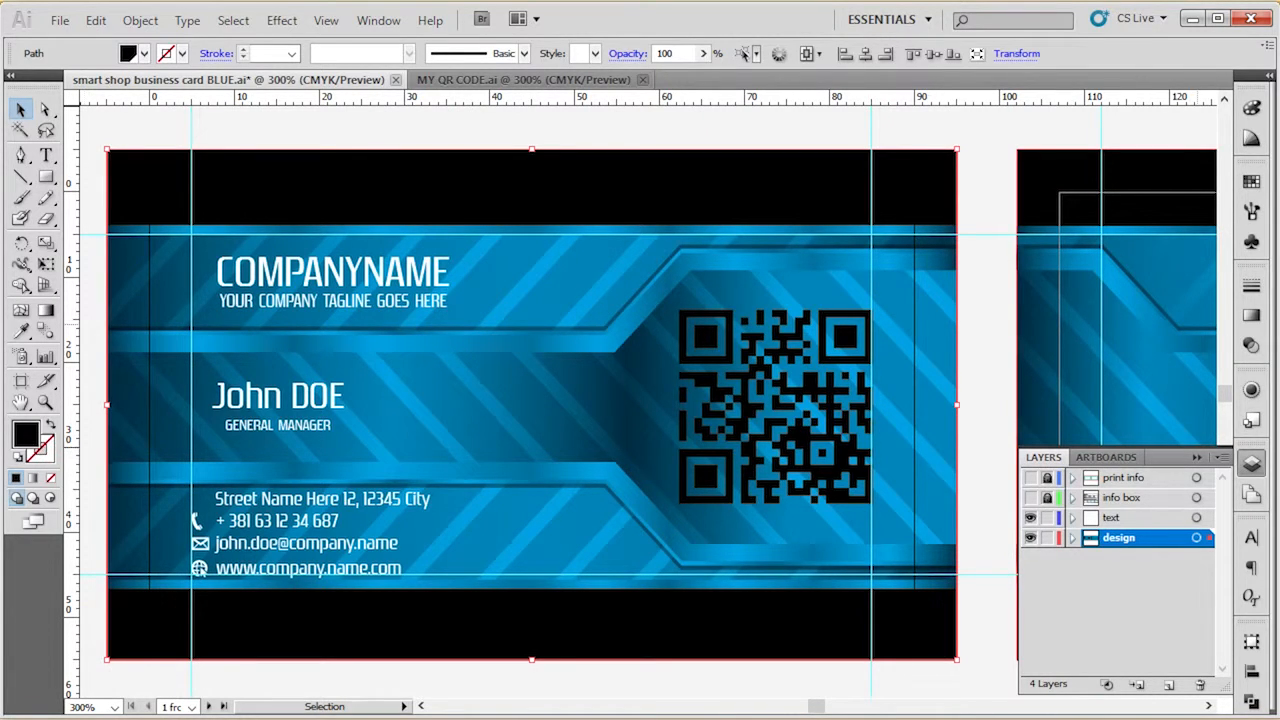
click(1251, 180)
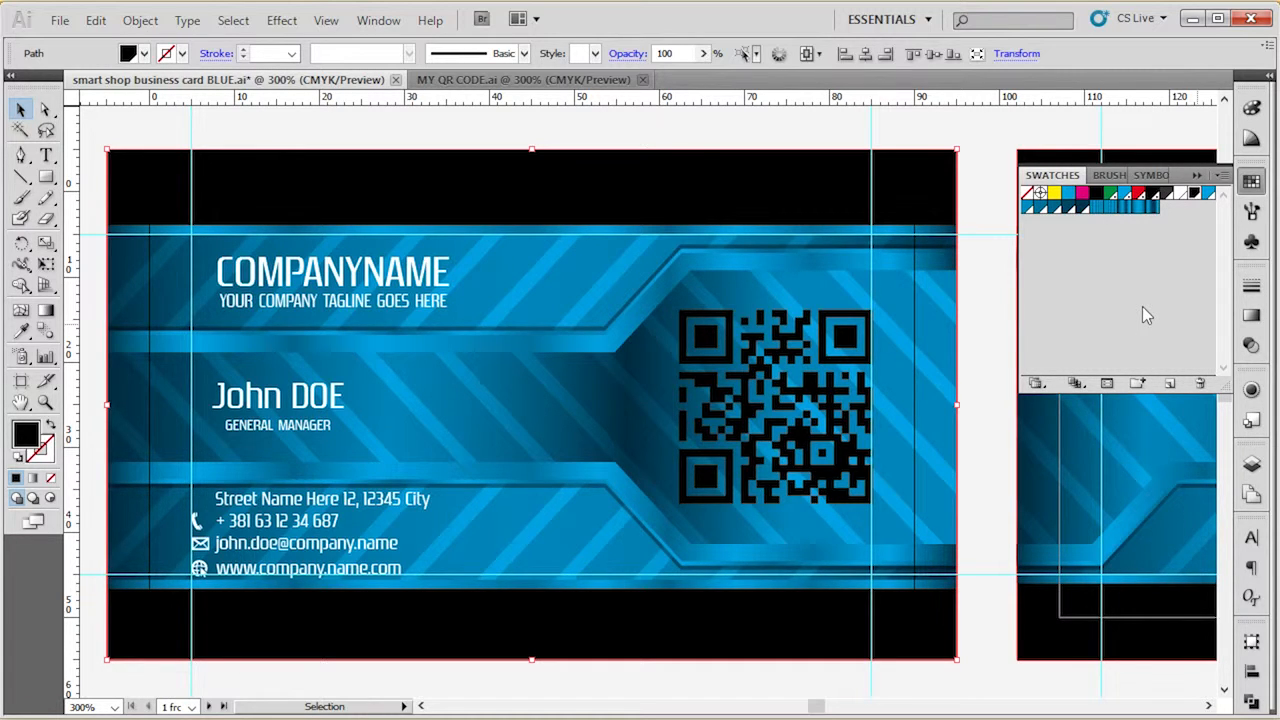
click(380, 22)
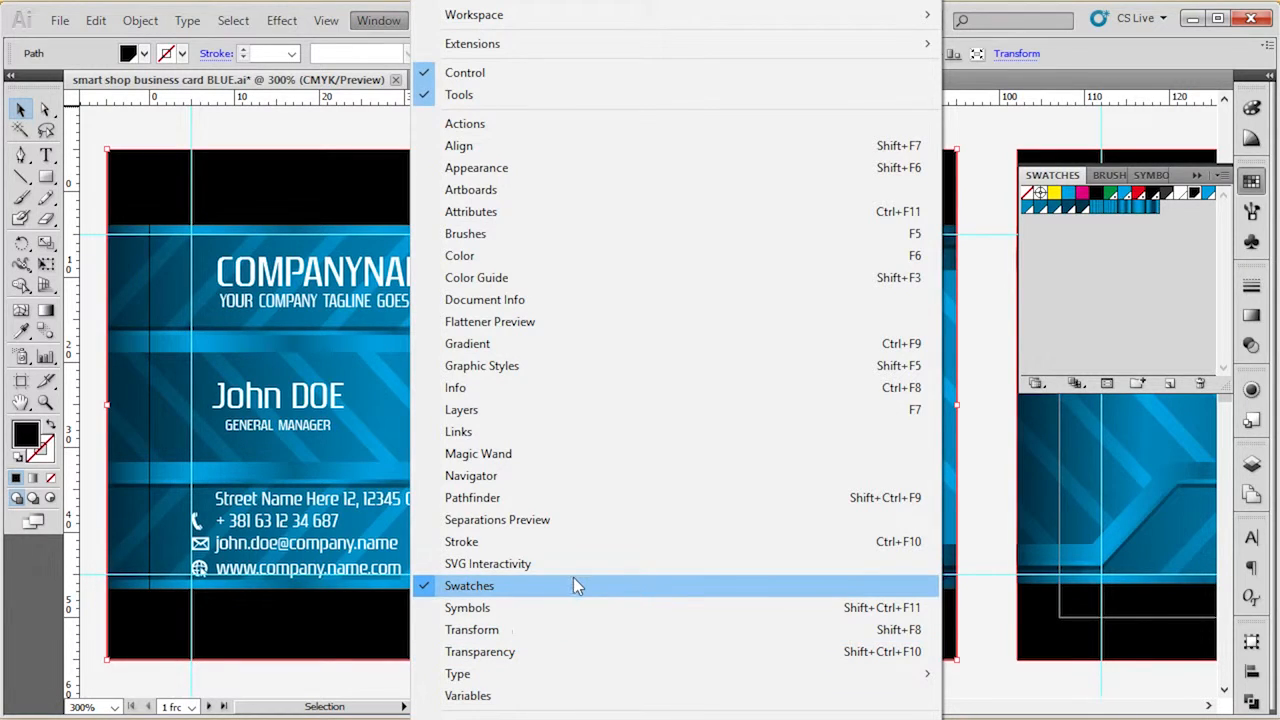
click(1128, 320)
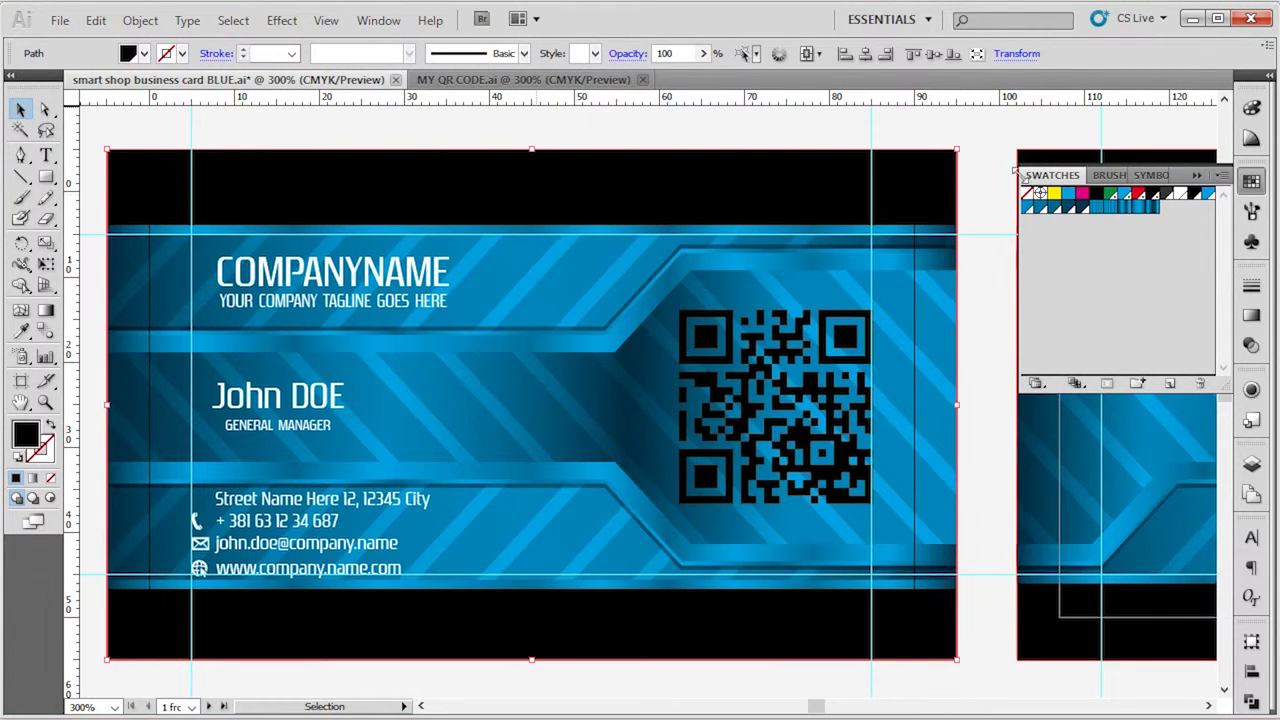
click(358, 302)
click(498, 194)
click(566, 134)
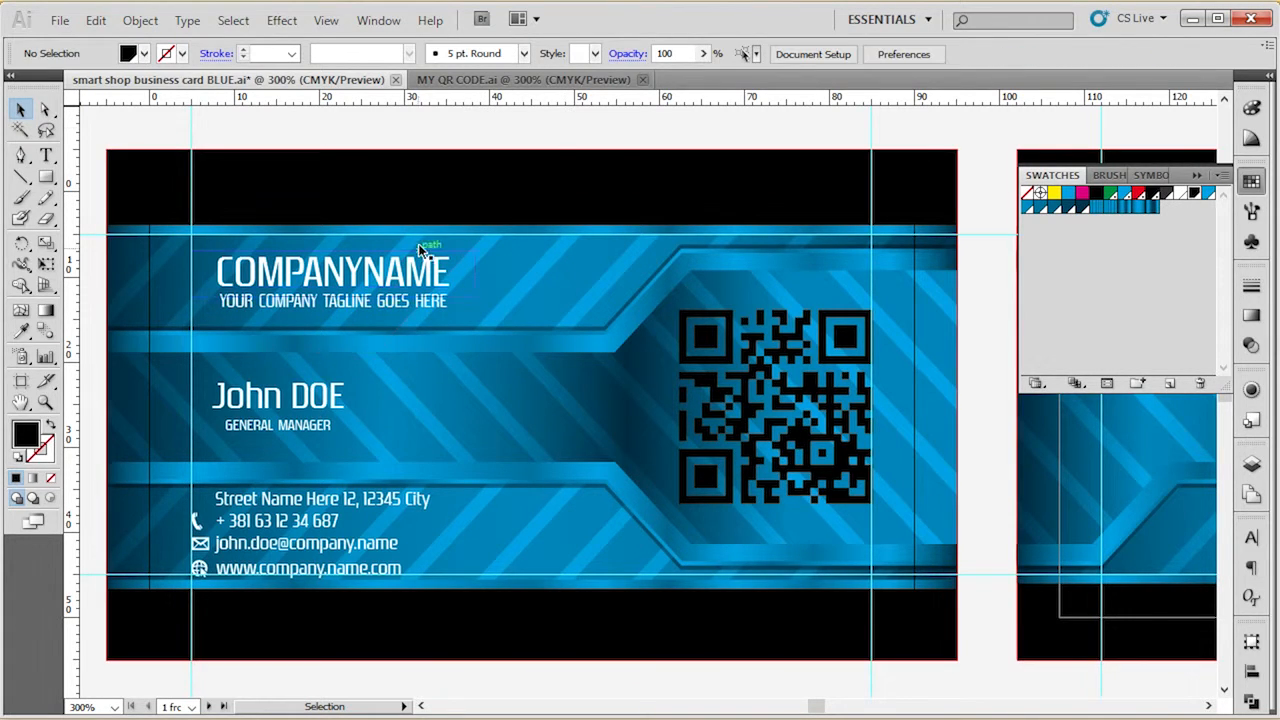
click(425, 265)
click(424, 130)
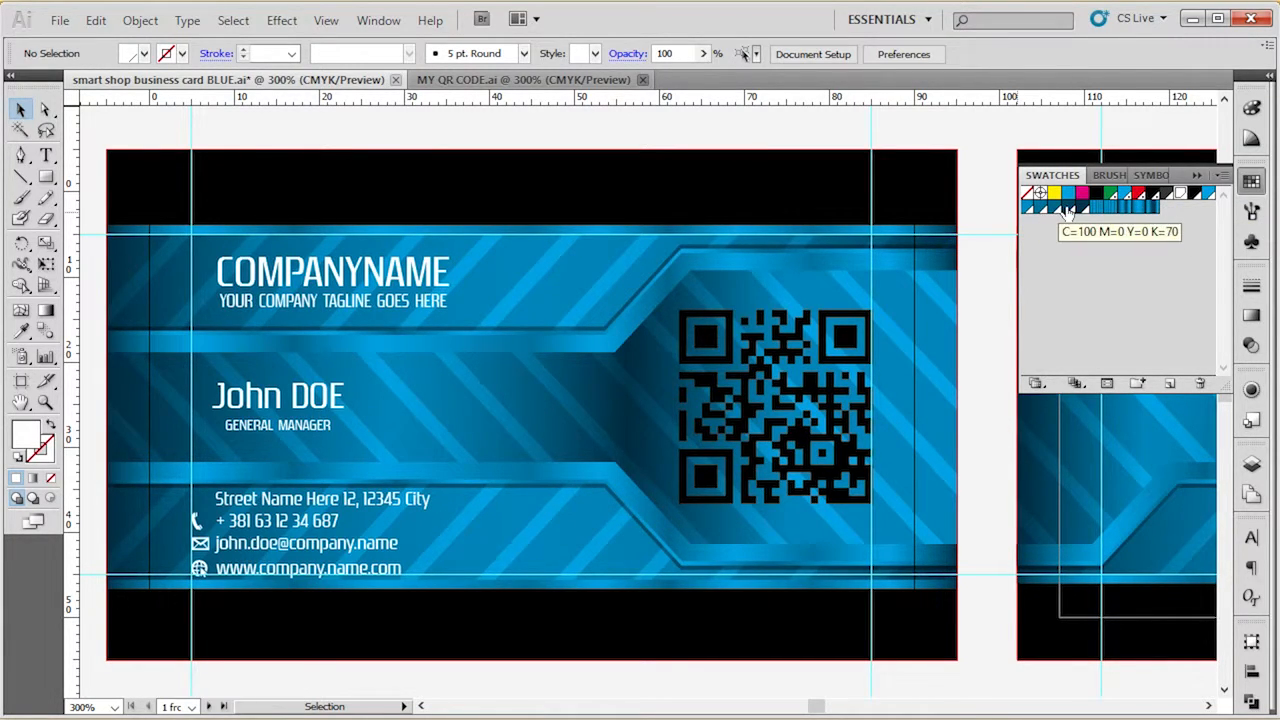
Change the pure cyan global swatch (C=100 M=0 Y=0 K=0) to red with C=0 M=100 Y=100, previewing the artwork.
click(1209, 196)
double_click(1209, 196)
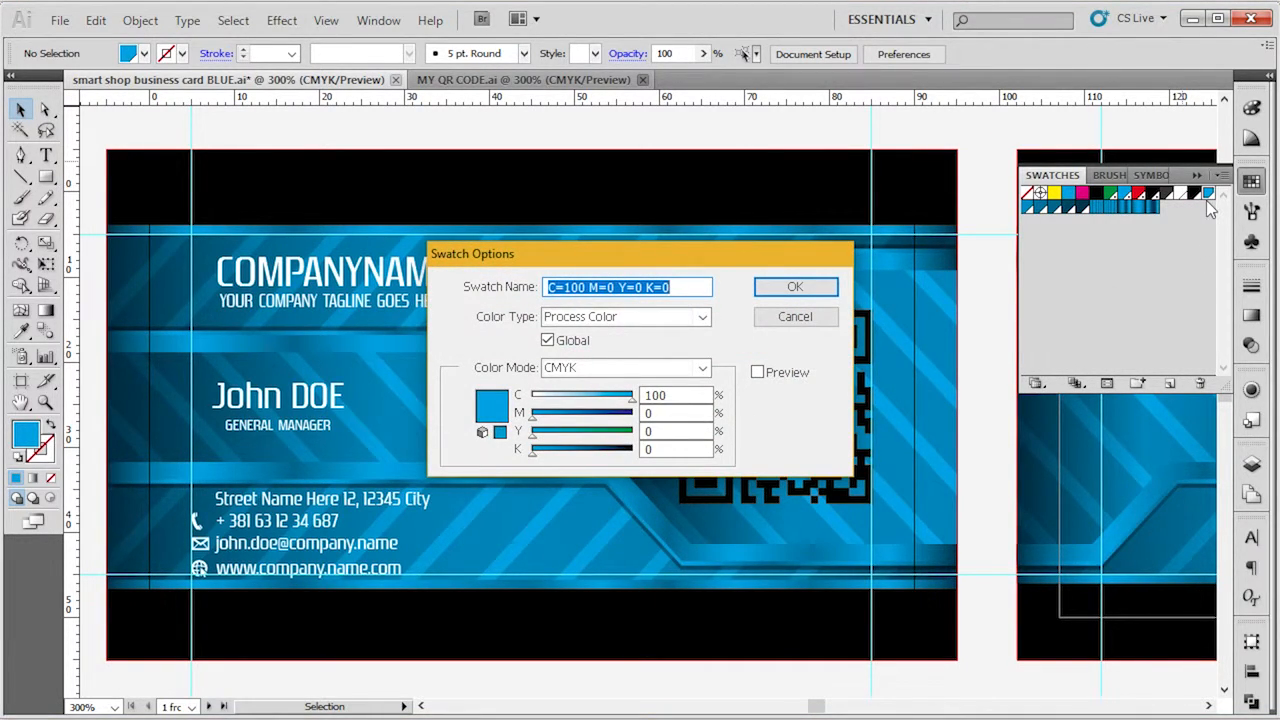
click(790, 368)
double_click(703, 396)
text(0)
key(Tab)
text(100)
key(Tab)
text(1)
key(Tab)
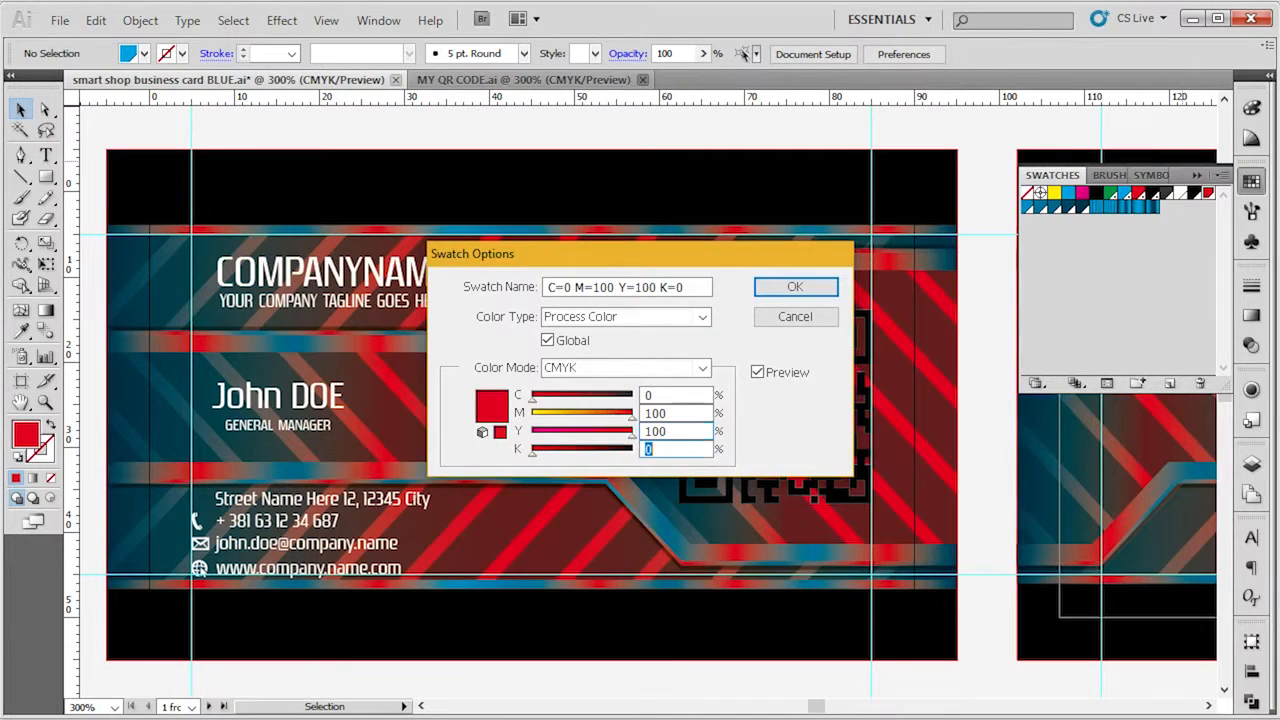
key(Return)
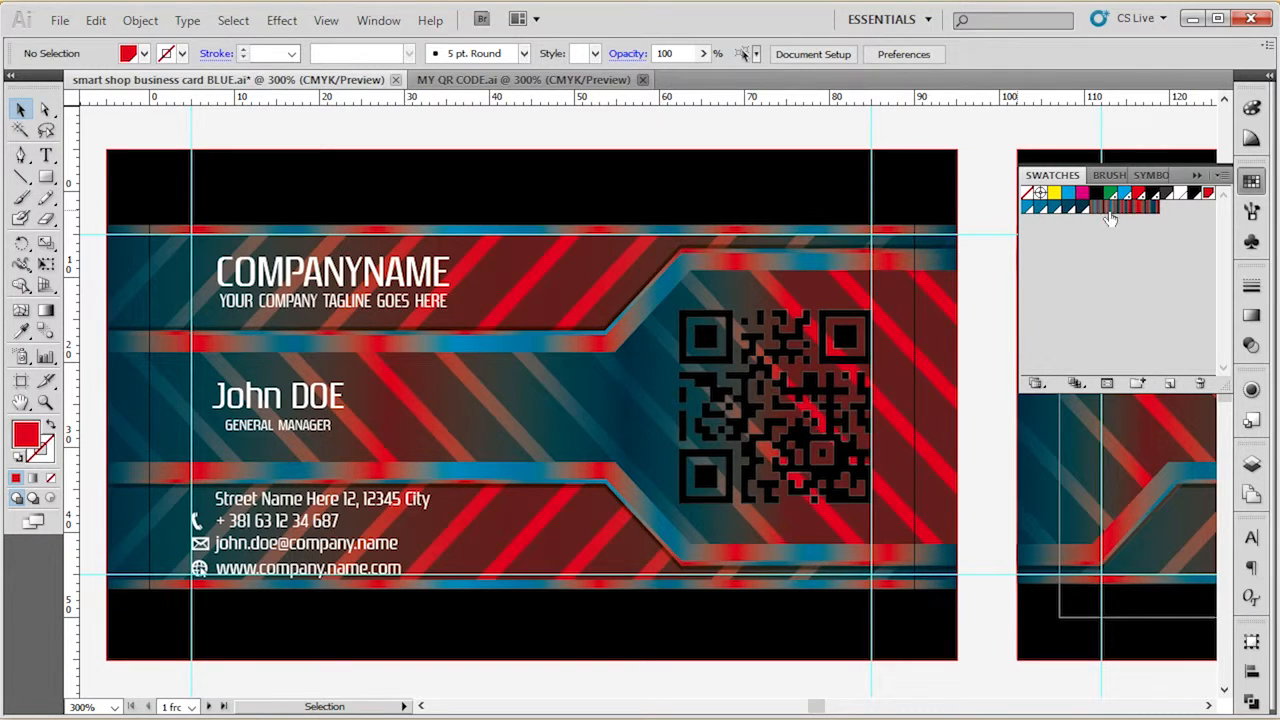
Change the global blue swatch with K=20 to C=0 M=100 Y=100, with preview enabled.
double_click(1030, 208)
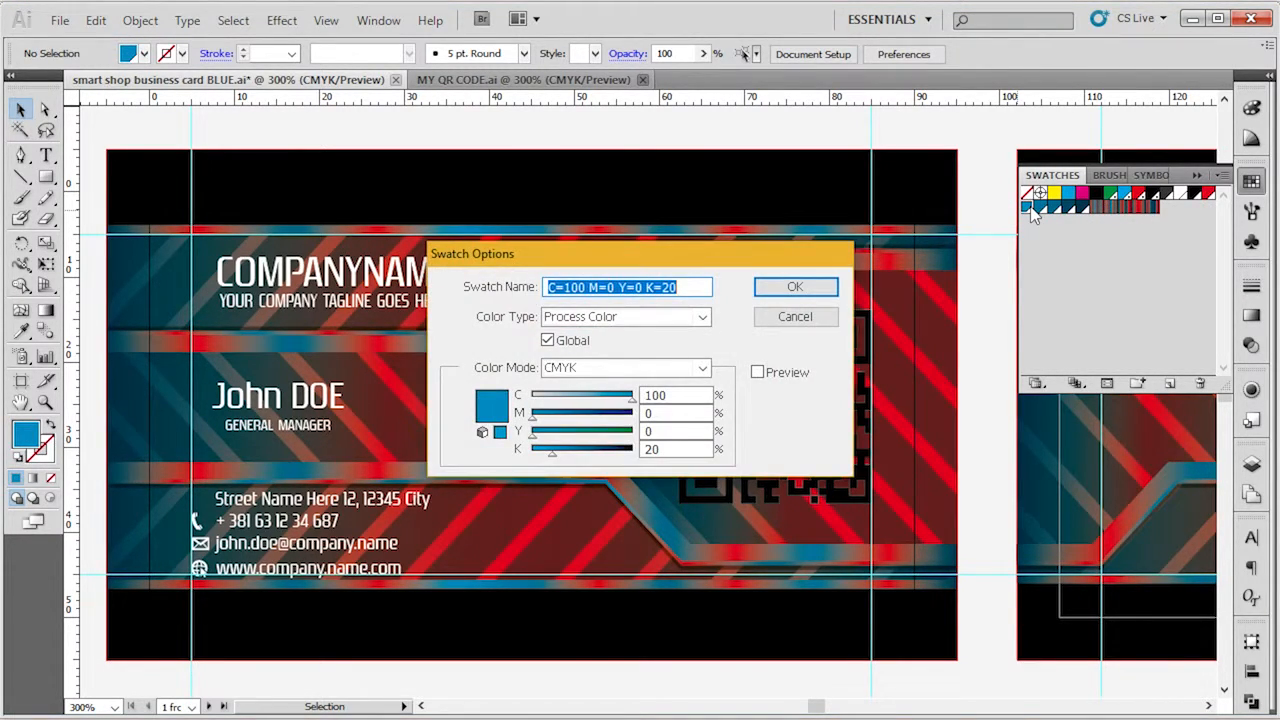
key(Tab)
click(770, 372)
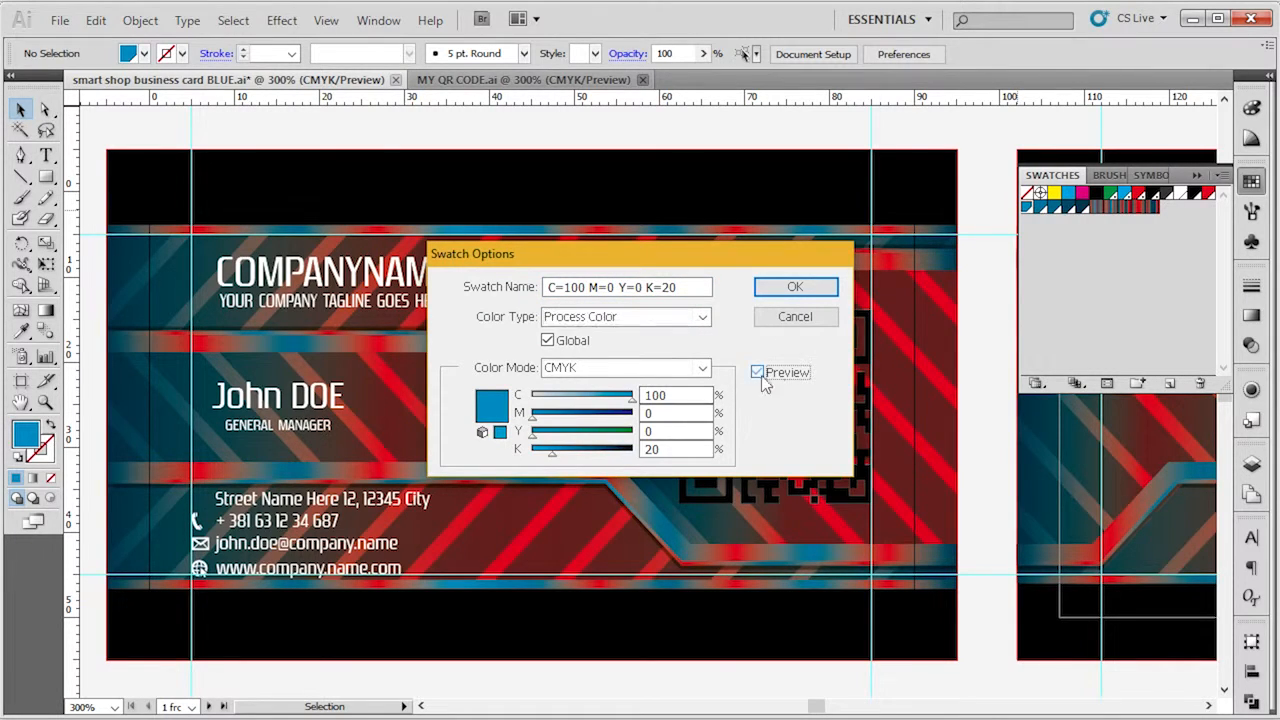
double_click(686, 394)
text(0)
key(Tab)
text(100)
key(Tab)
text(100)
key(Return)
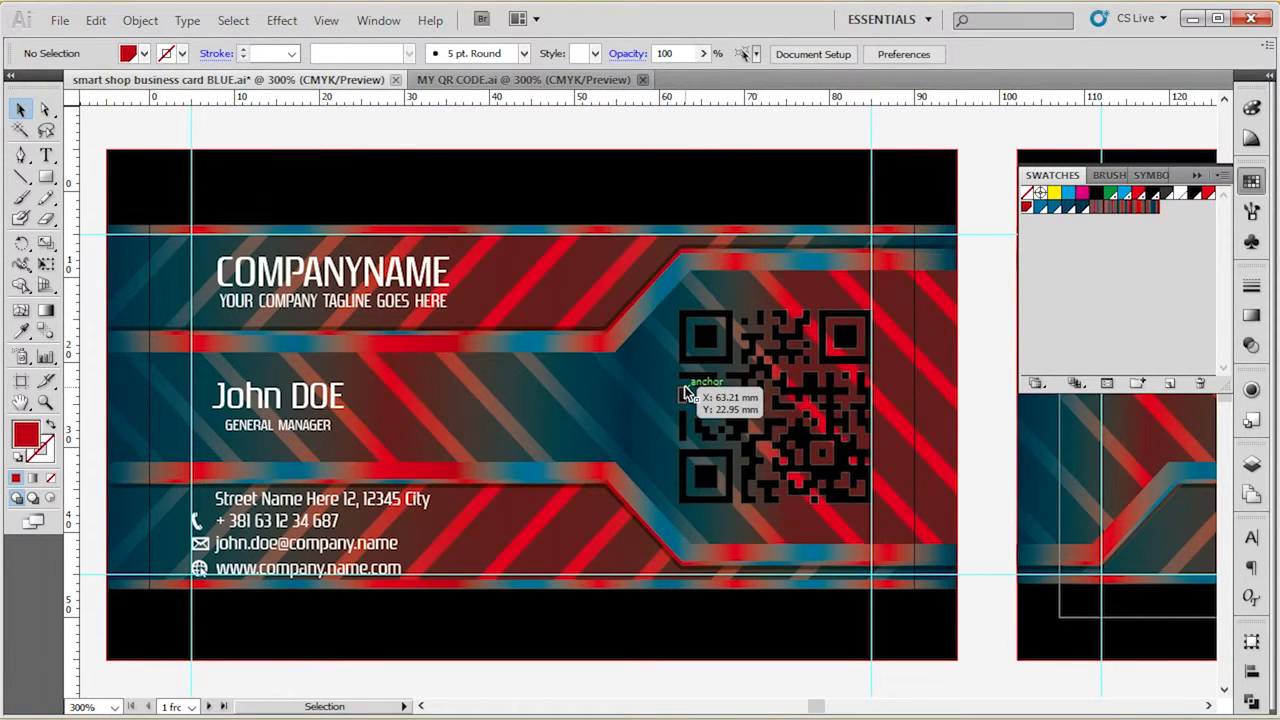
Recolour the blue global swatch with 40% black to C=0 M=100 Y=100 and preview it on the card.
double_click(1040, 206)
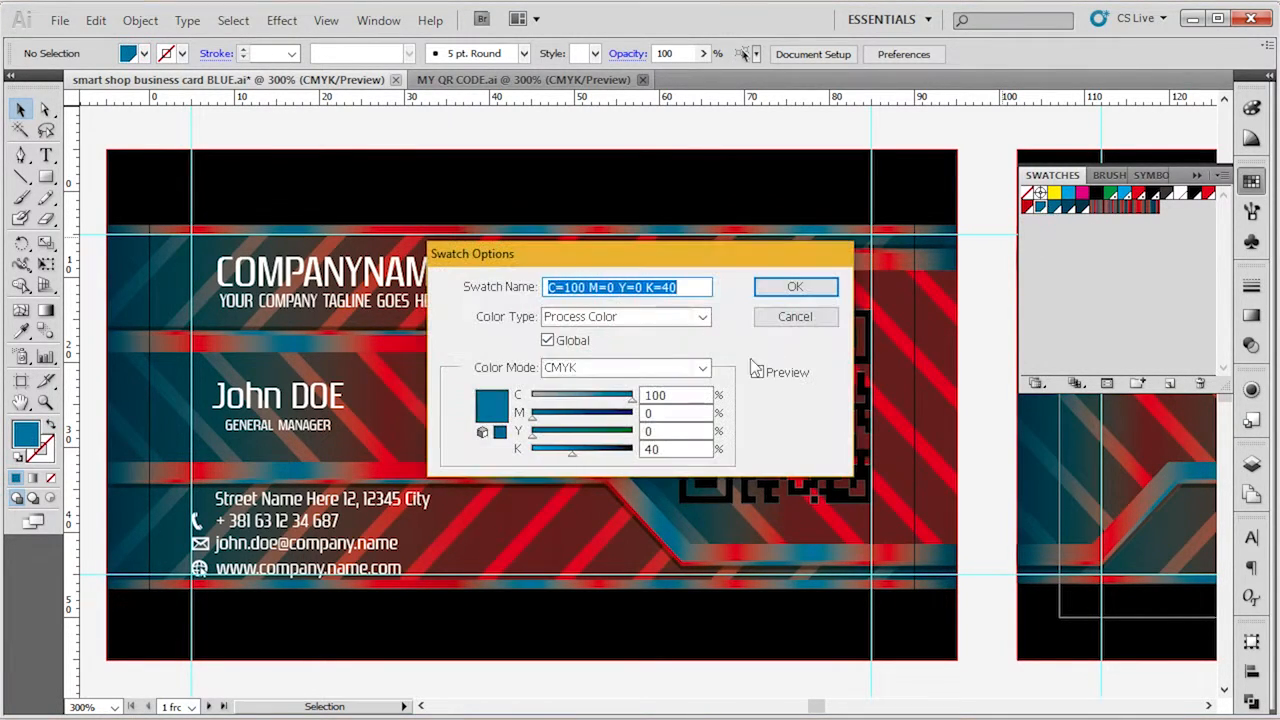
double_click(689, 397)
text(0)
key(Tab)
text(100)
key(Tab)
text(100)
key(Tab)
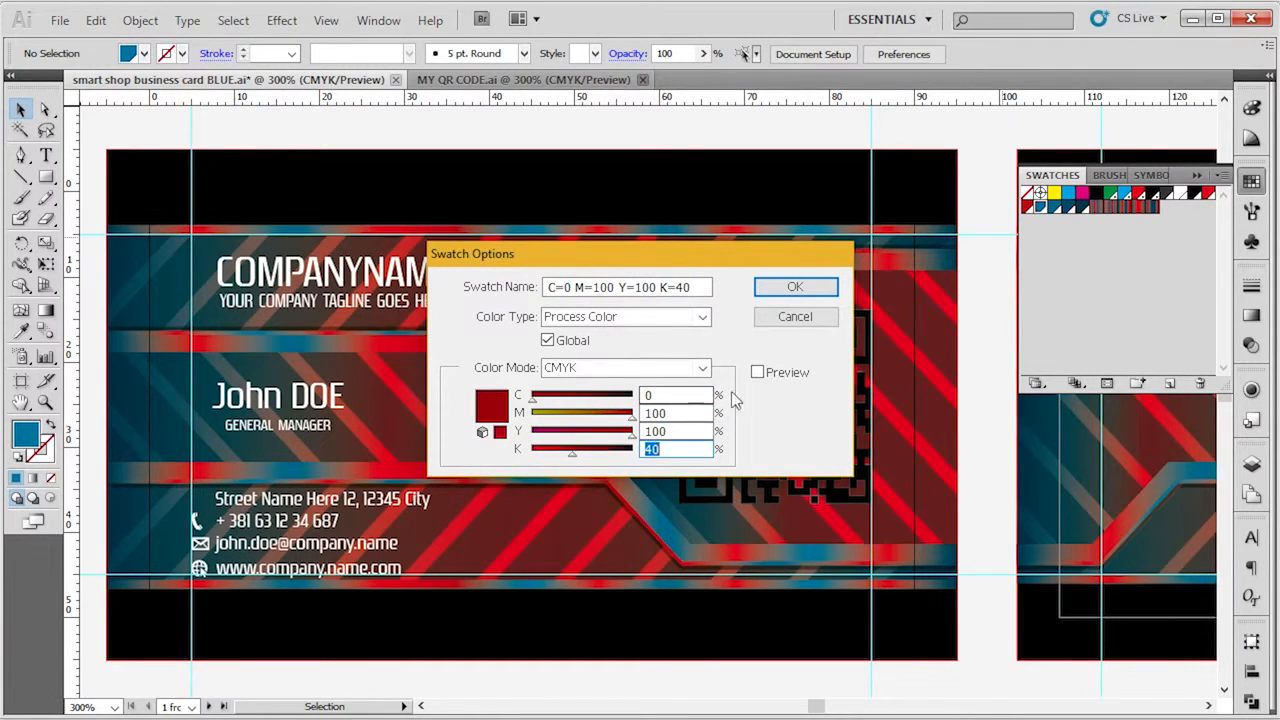
click(774, 377)
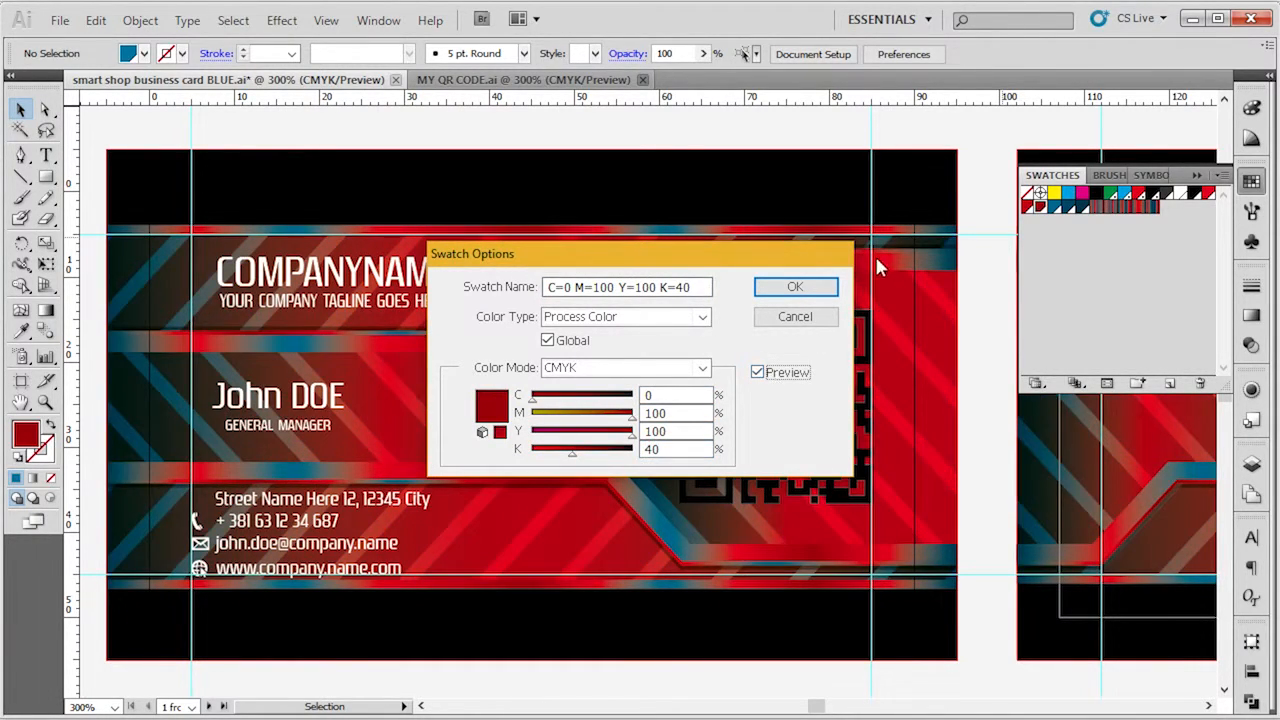
click(795, 287)
Set the K=50 blue global swatch to C=0 M=100 Y=100 with preview enabled.
double_click(1055, 207)
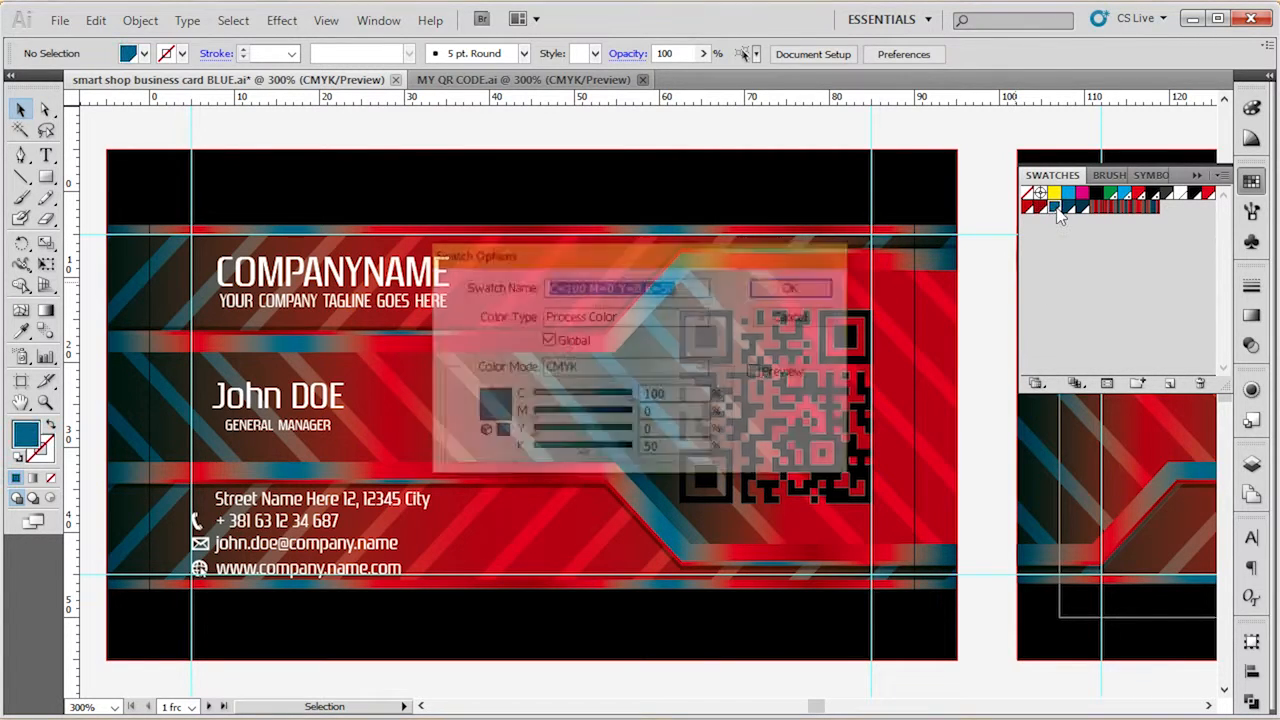
key(Tab)
key(Tab)
key(Tab)
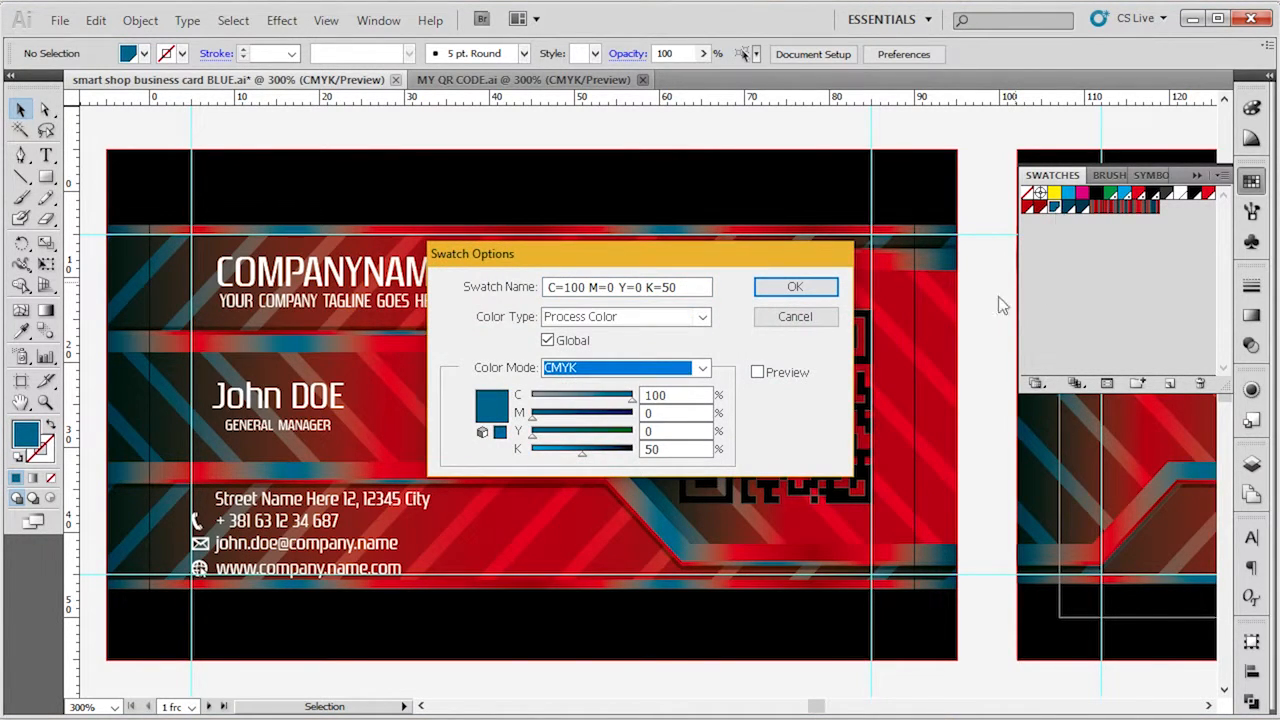
click(758, 372)
click(688, 410)
key(shift+Tab)
text(0)
key(Tab)
text(1)
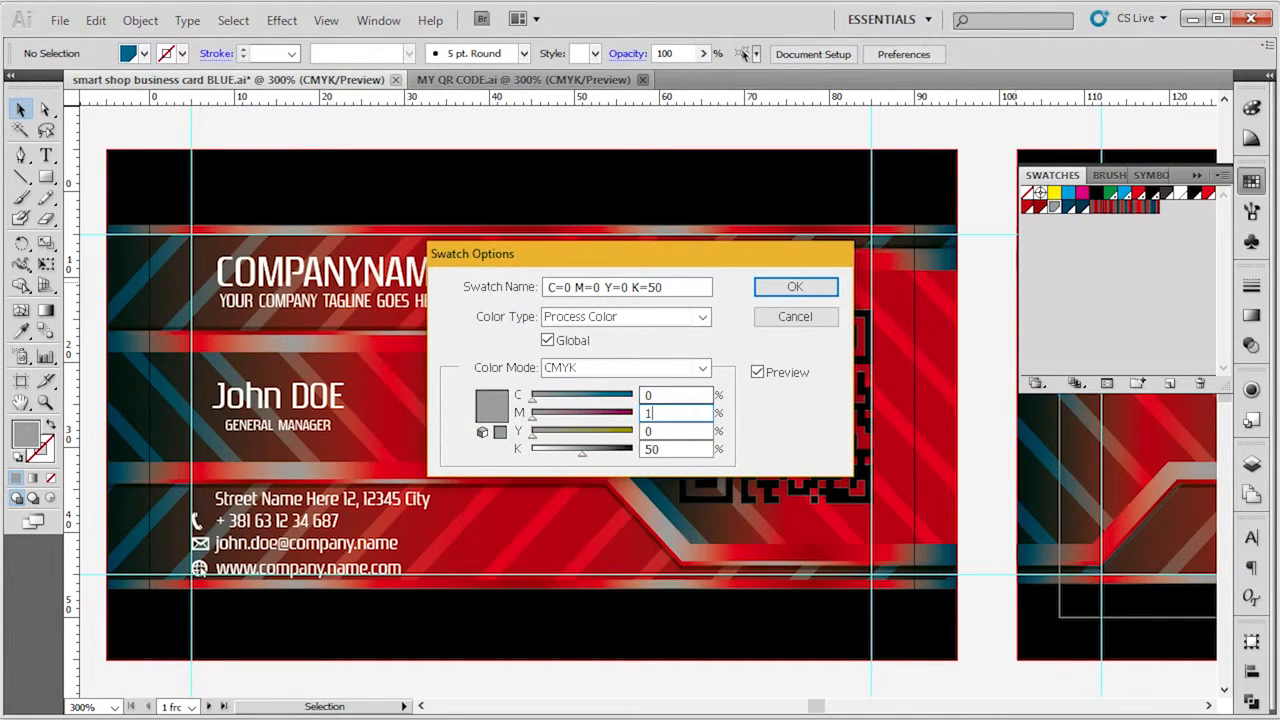
text(00)
key(Tab)
text(100)
key(Return)
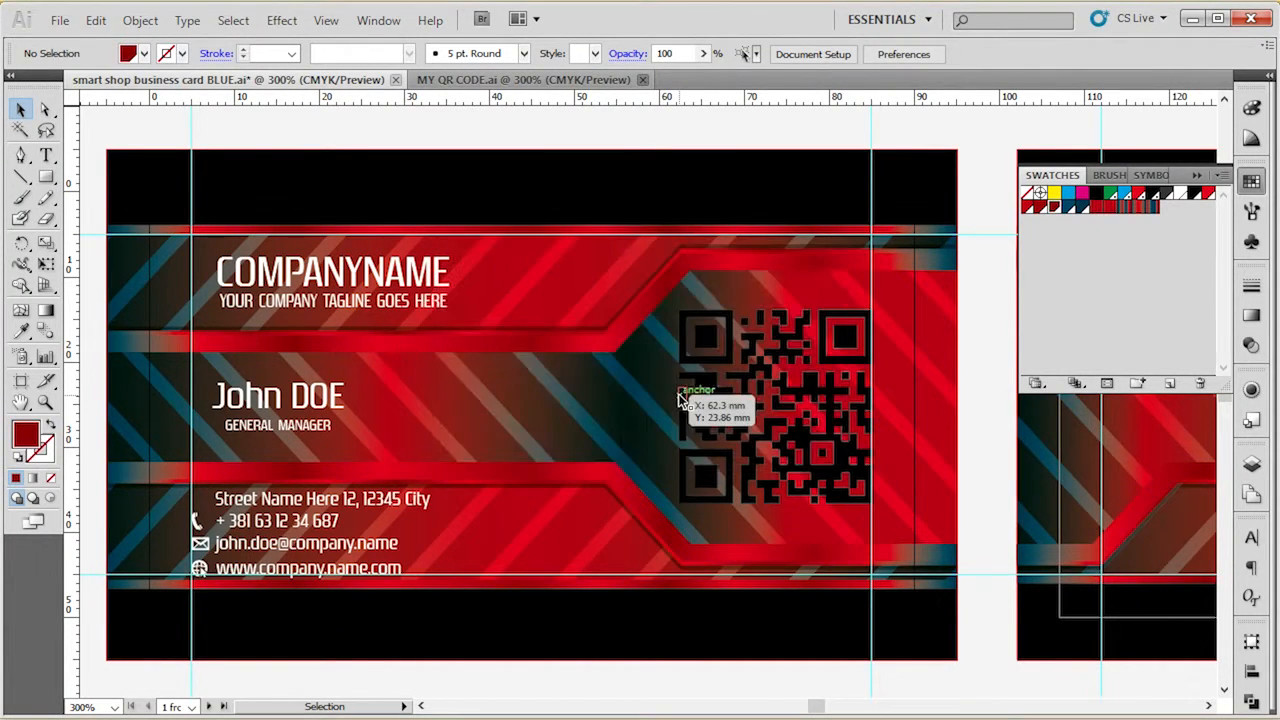
Convert the dark blue global swatch with K=70 to dark red by setting C=0 M=100 Y=100.
double_click(1068, 206)
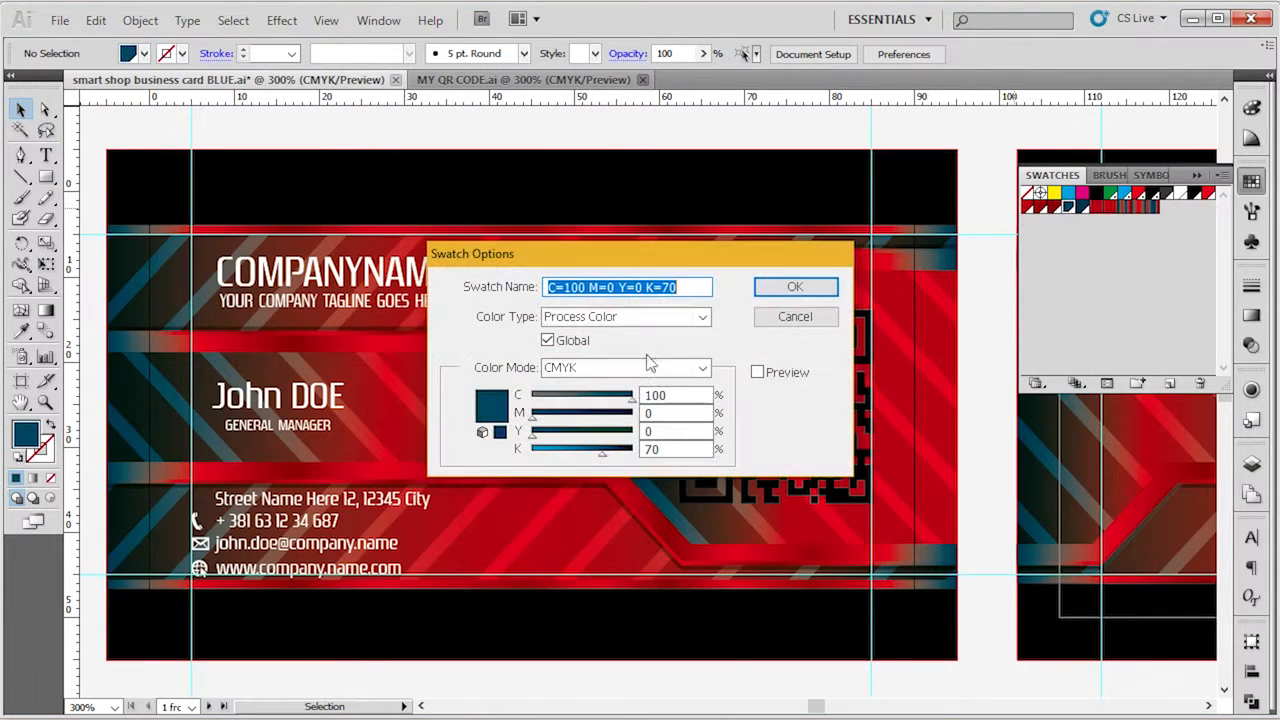
click(795, 373)
double_click(688, 395)
text(1)
text(0)
key(Tab)
text(100)
key(Tab)
text(1)
key(Tab)
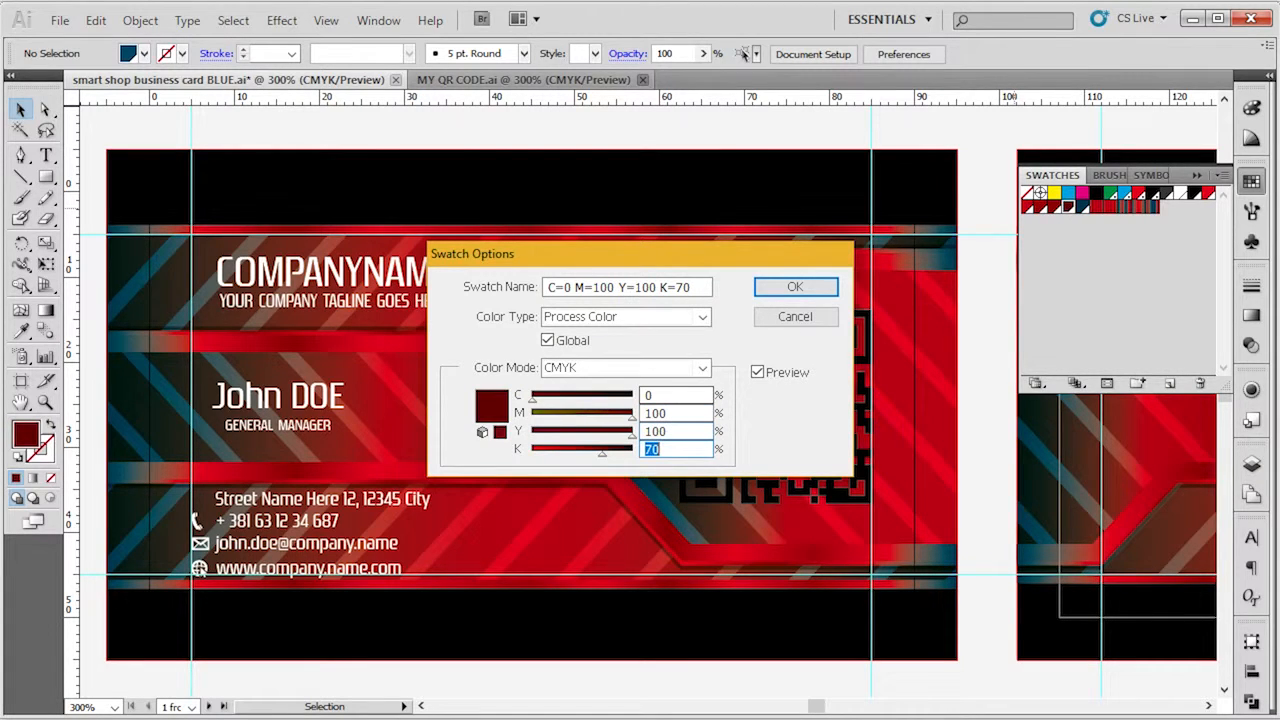
click(792, 287)
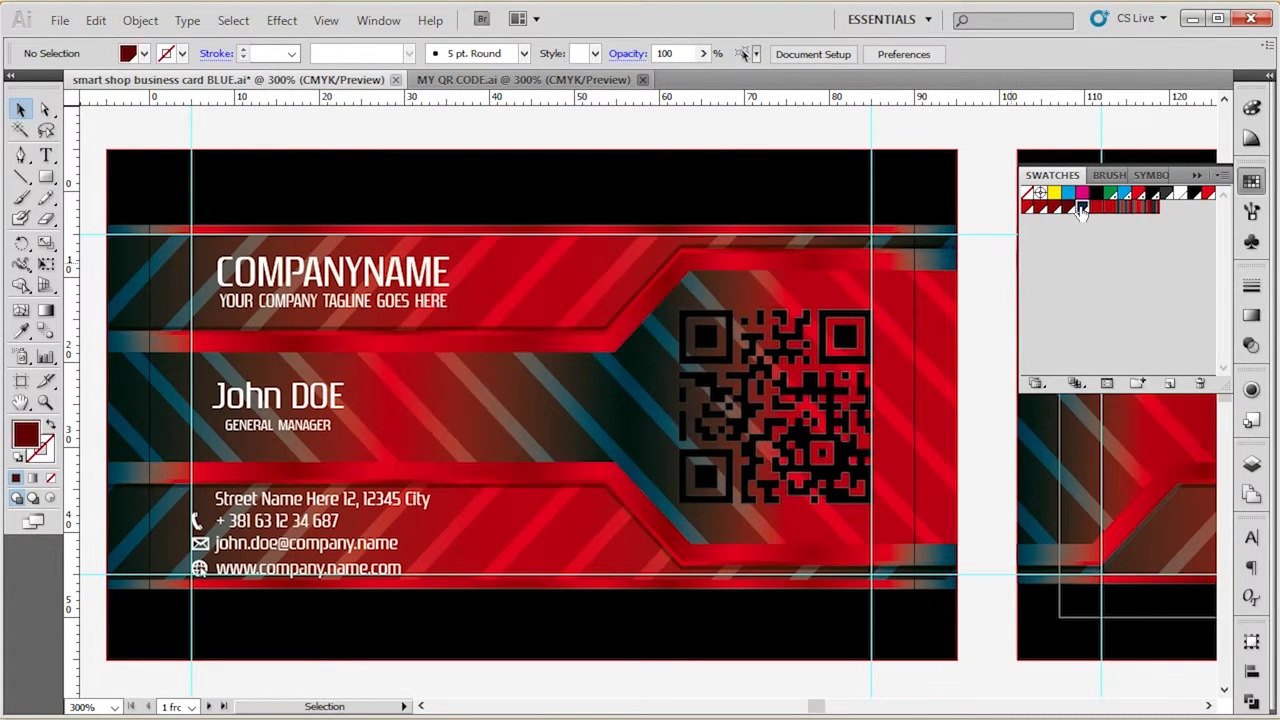
Turn the last remaining dark blue global swatch into a matching dark red, setting cyan to 0 and magenta to 100.
double_click(1082, 205)
click(757, 372)
double_click(683, 394)
text(0)
key(Tab)
text(100)
key(Tab)
text(1)
key(Return)
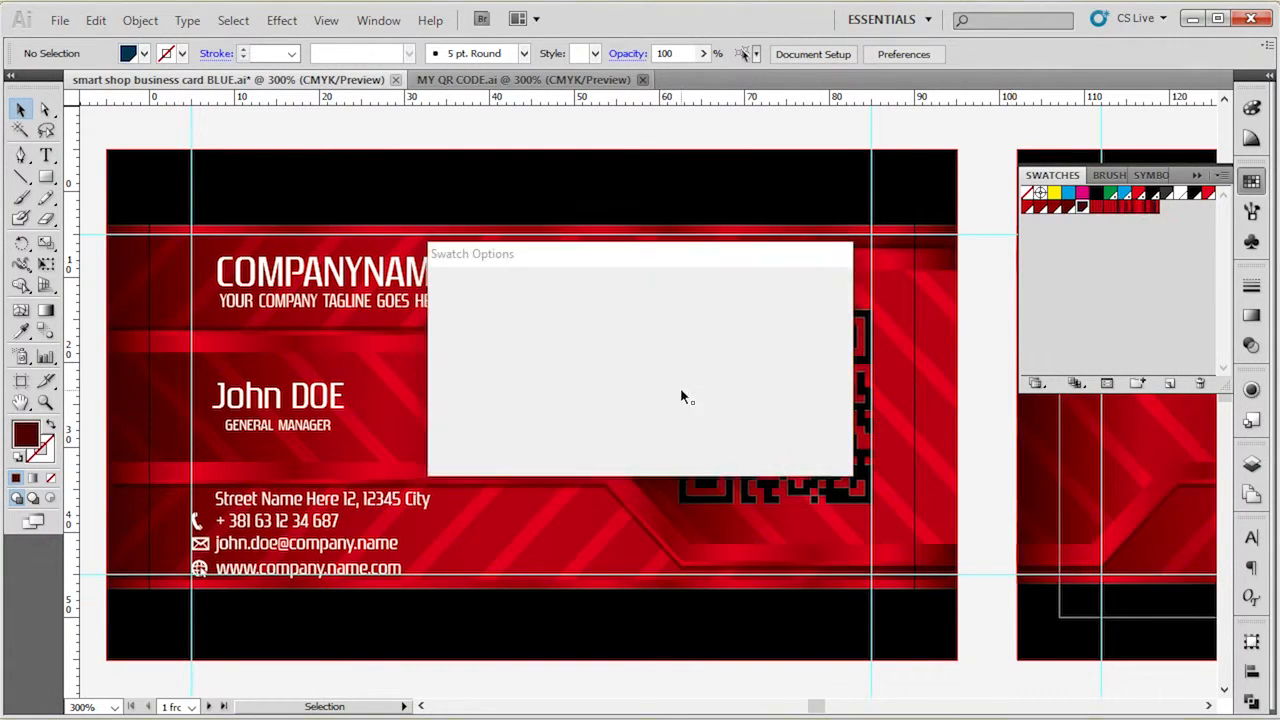
Fill the vector QR code on the card's front with the White global swatch and deselect it.
scroll(174, 380, down, 1)
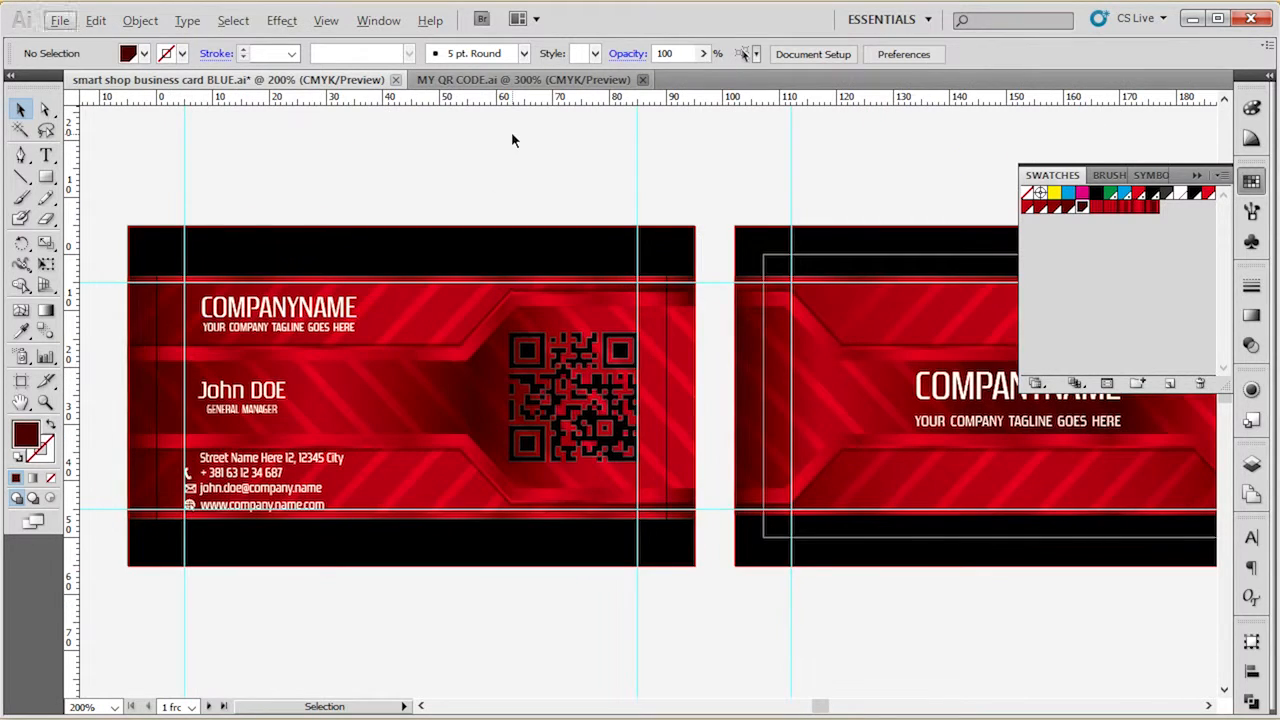
click(590, 370)
click(1181, 194)
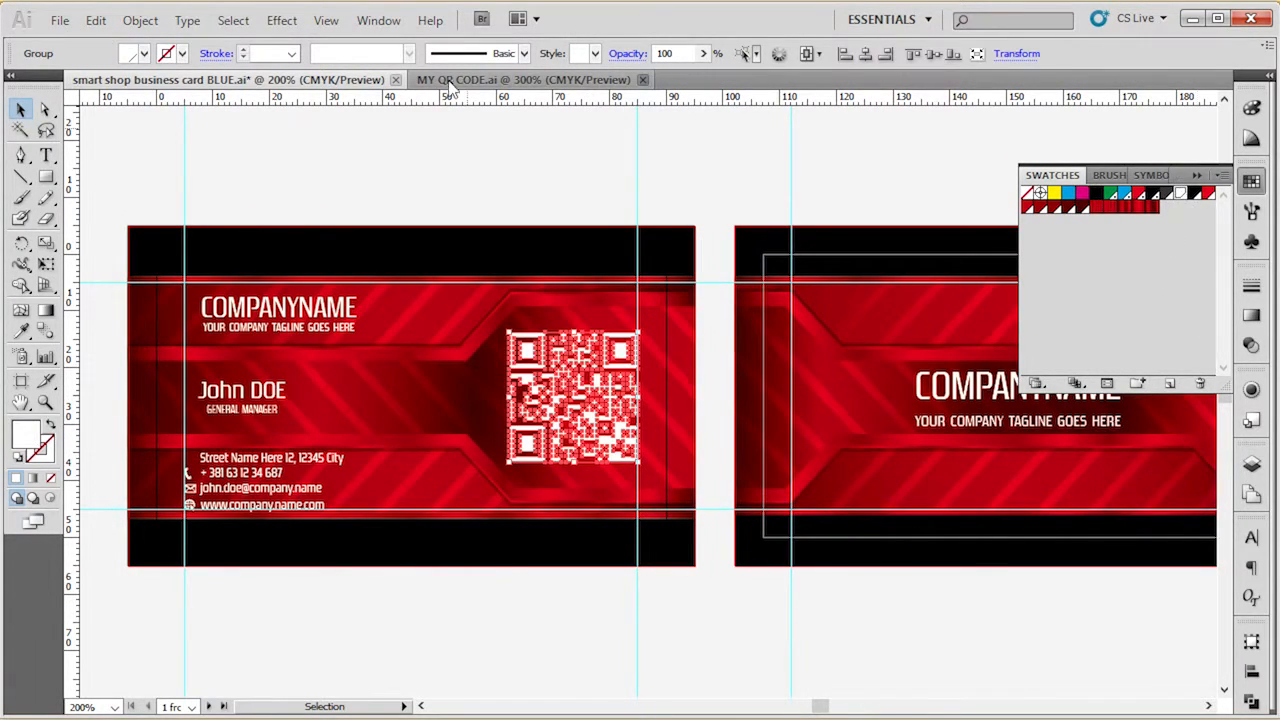
click(450, 80)
click(357, 80)
click(618, 170)
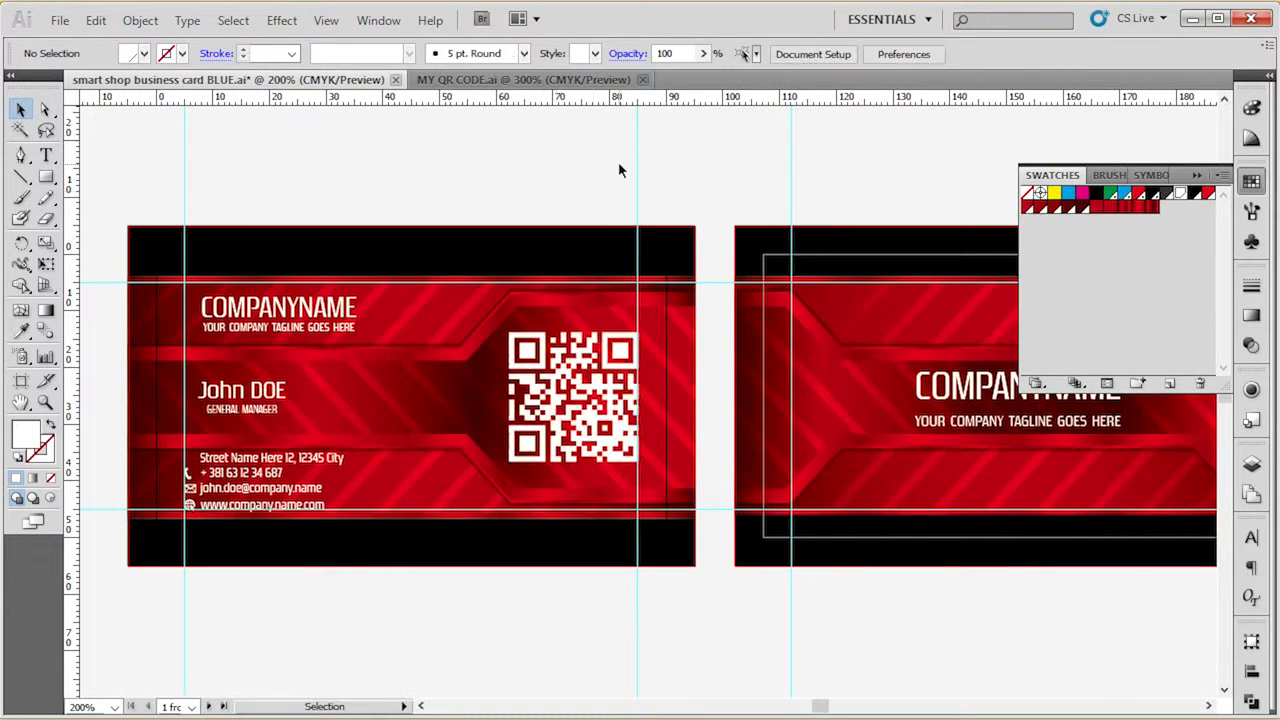
Try the bright red swatch and the darkest red swatch as the QR code's fill.
scroll(544, 405, up, 2)
click(586, 346)
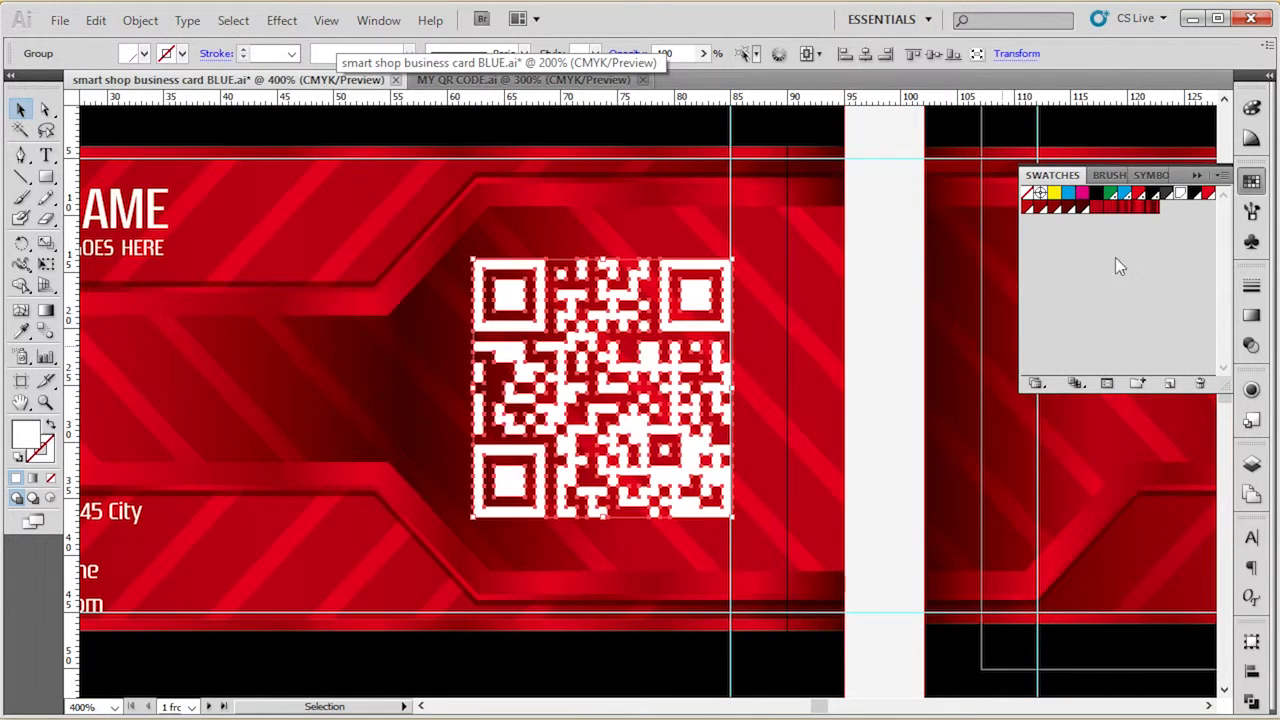
click(1208, 194)
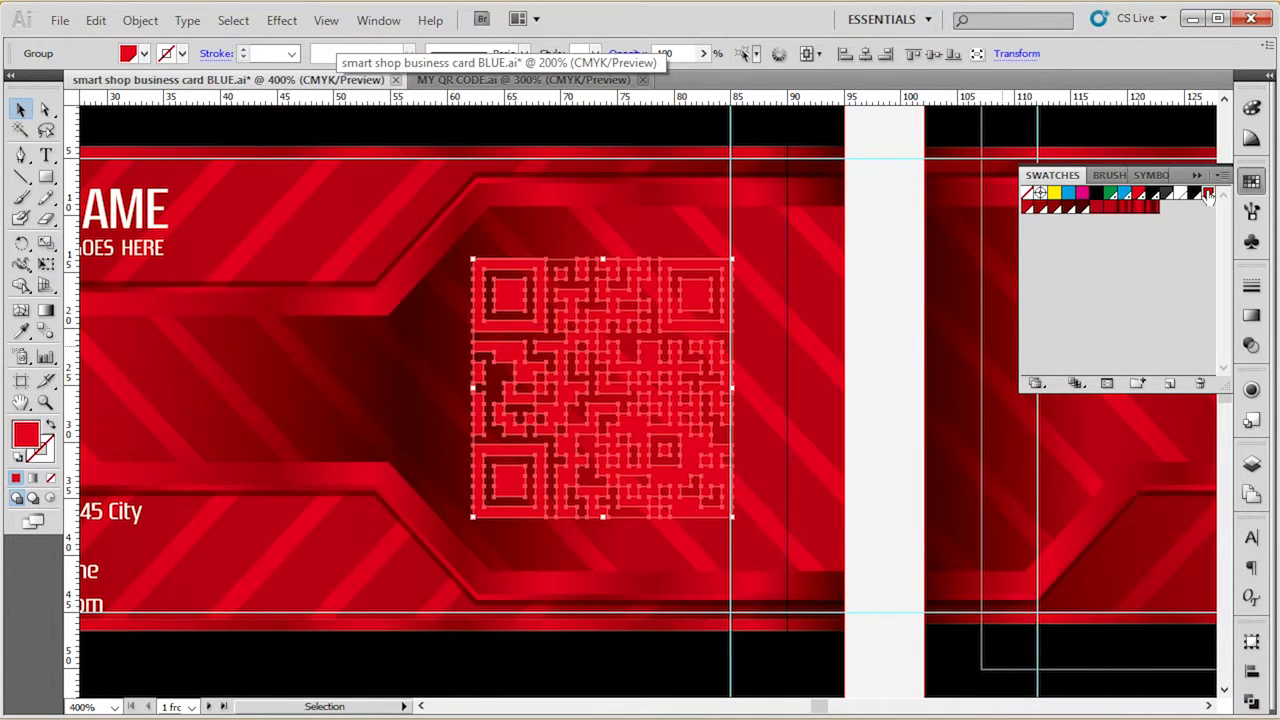
click(1082, 207)
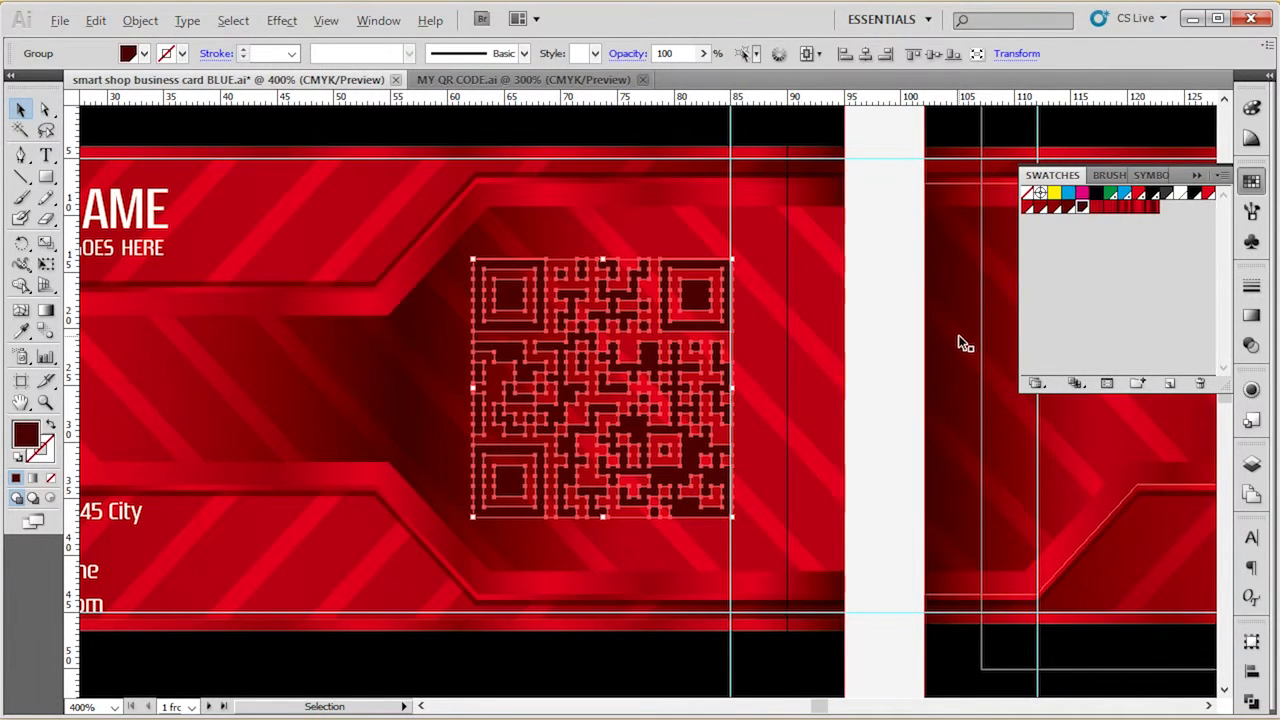
scroll(587, 397, down, 1)
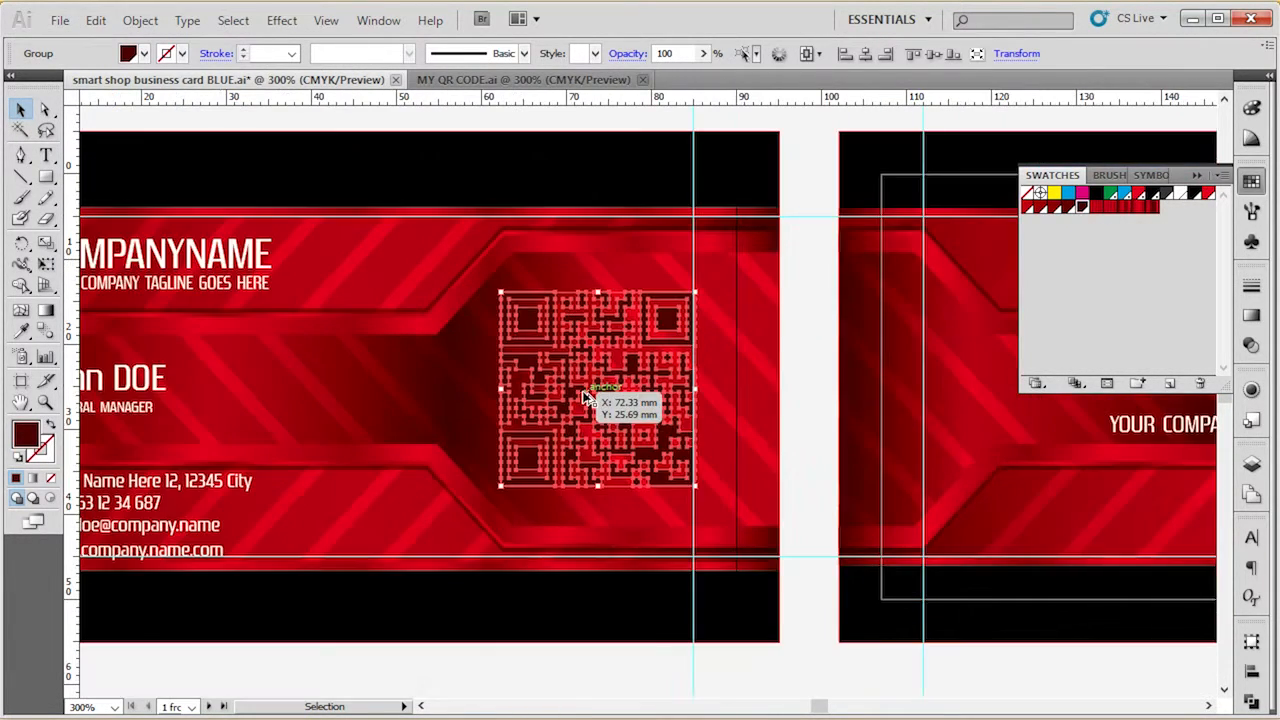
scroll(587, 397, down, 1)
click(580, 210)
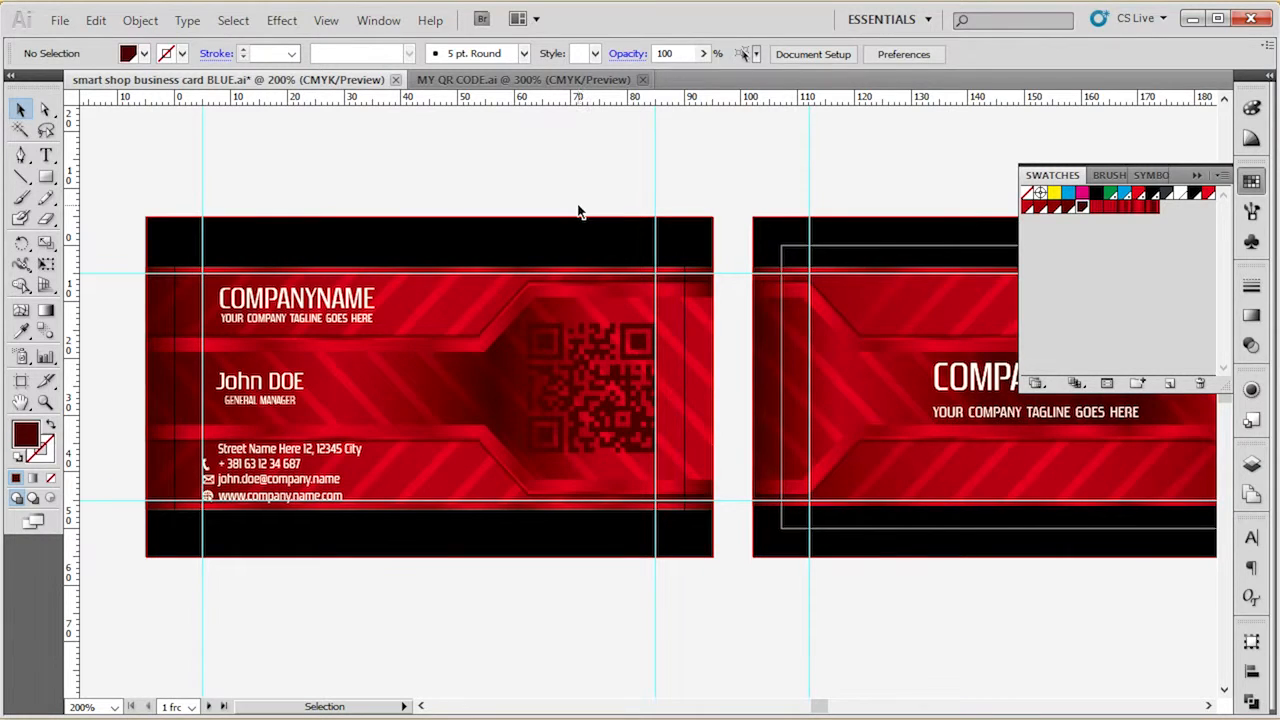
Reapply the White global swatch to the QR code's fill and deselect the code.
click(606, 414)
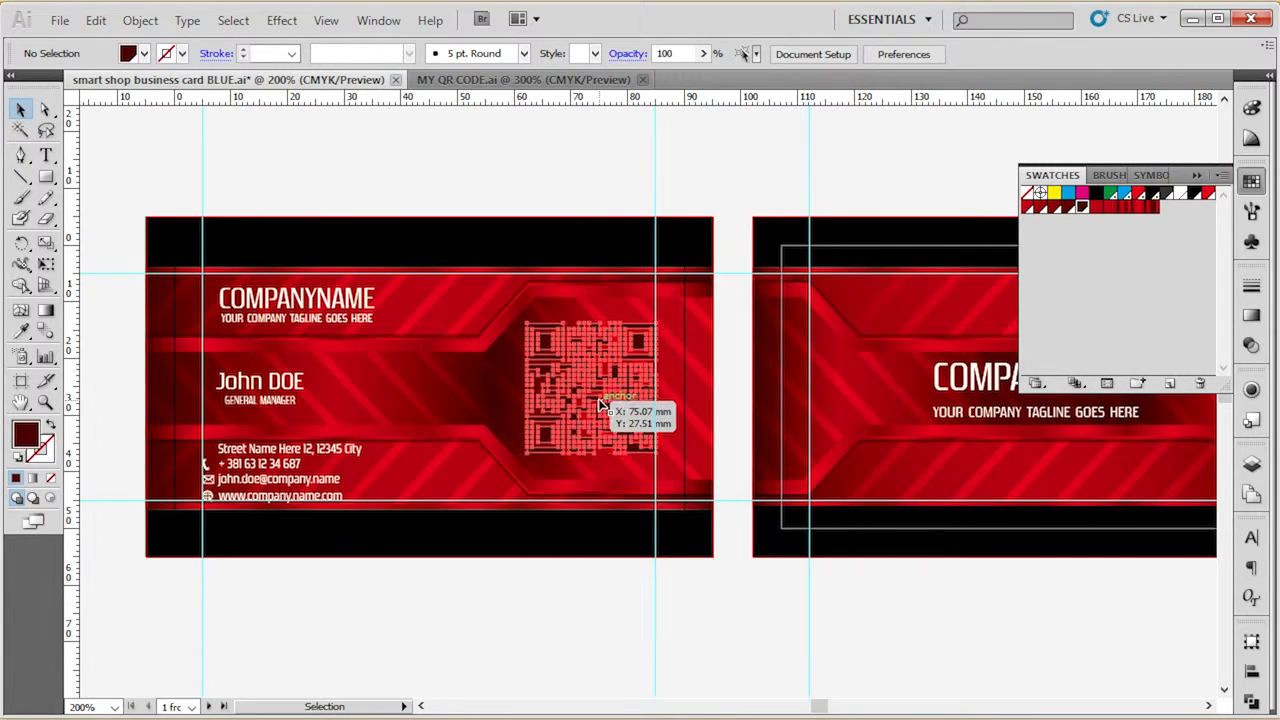
click(1181, 196)
click(602, 160)
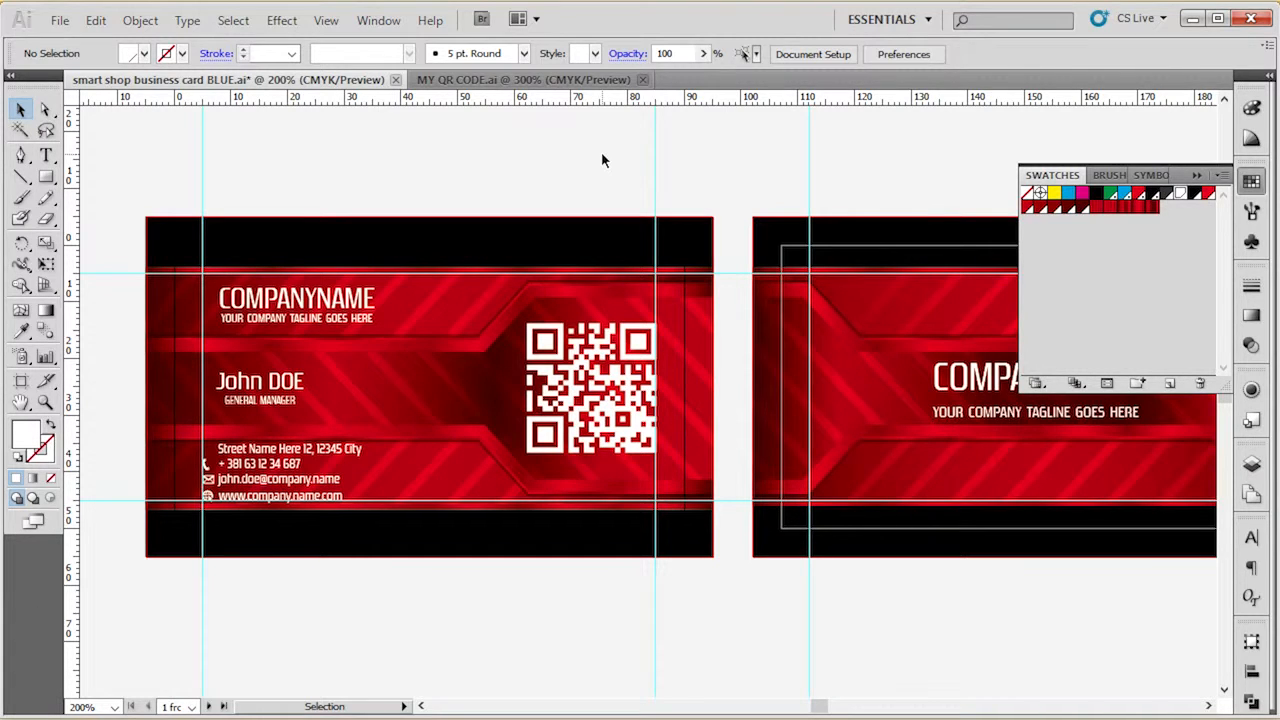
Add a little black to the White global swatch so it becomes a light grey, previewing the text and QR code.
click(350, 300)
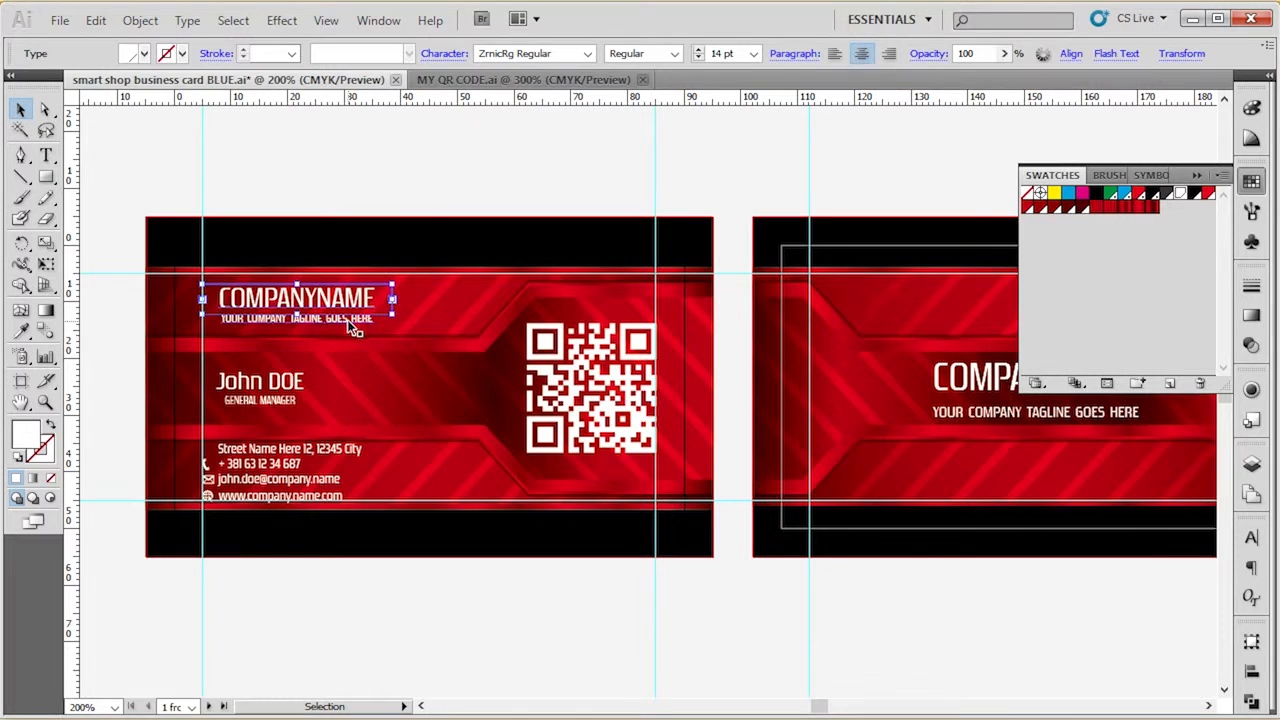
click(430, 205)
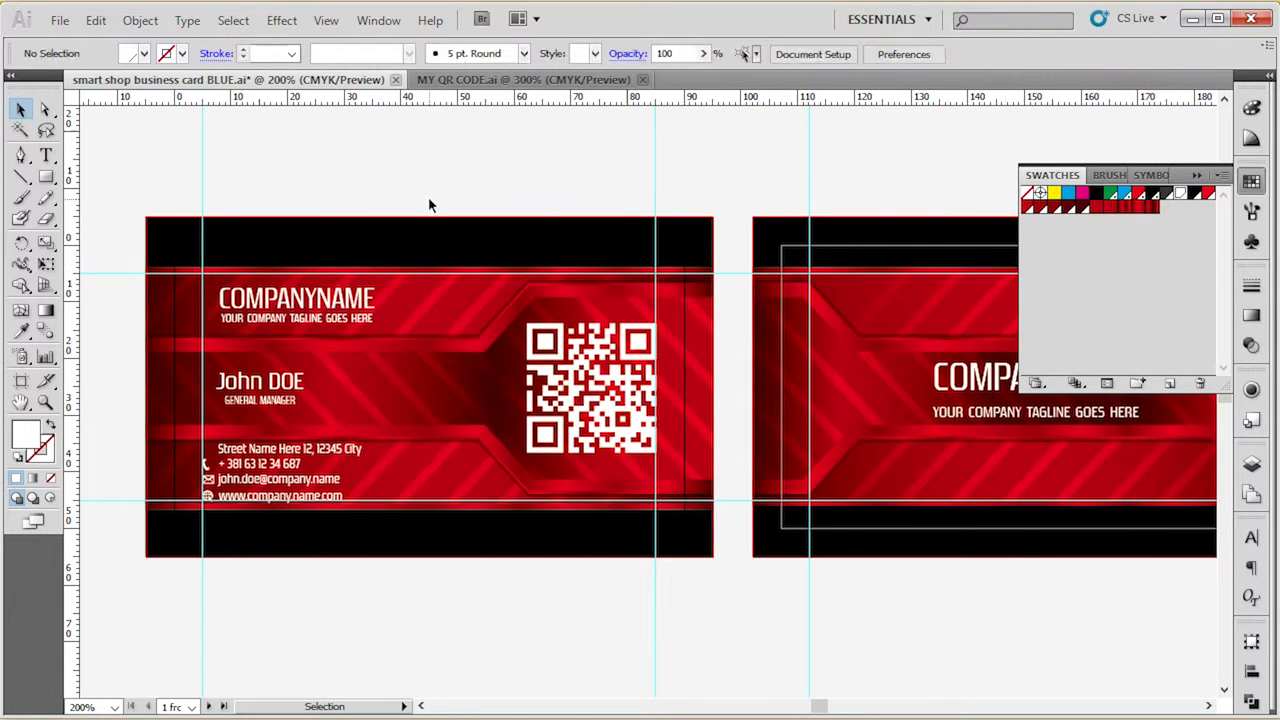
double_click(1177, 196)
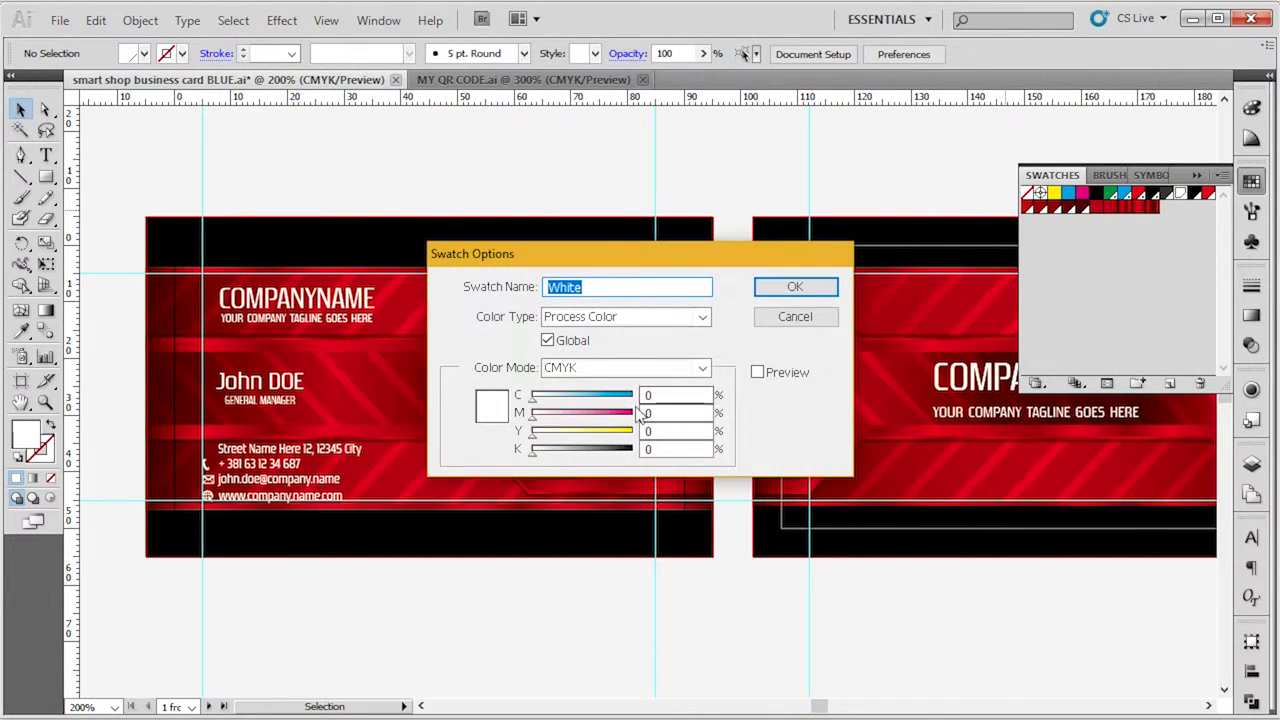
drag(536, 454, 548, 450)
click(757, 372)
click(826, 287)
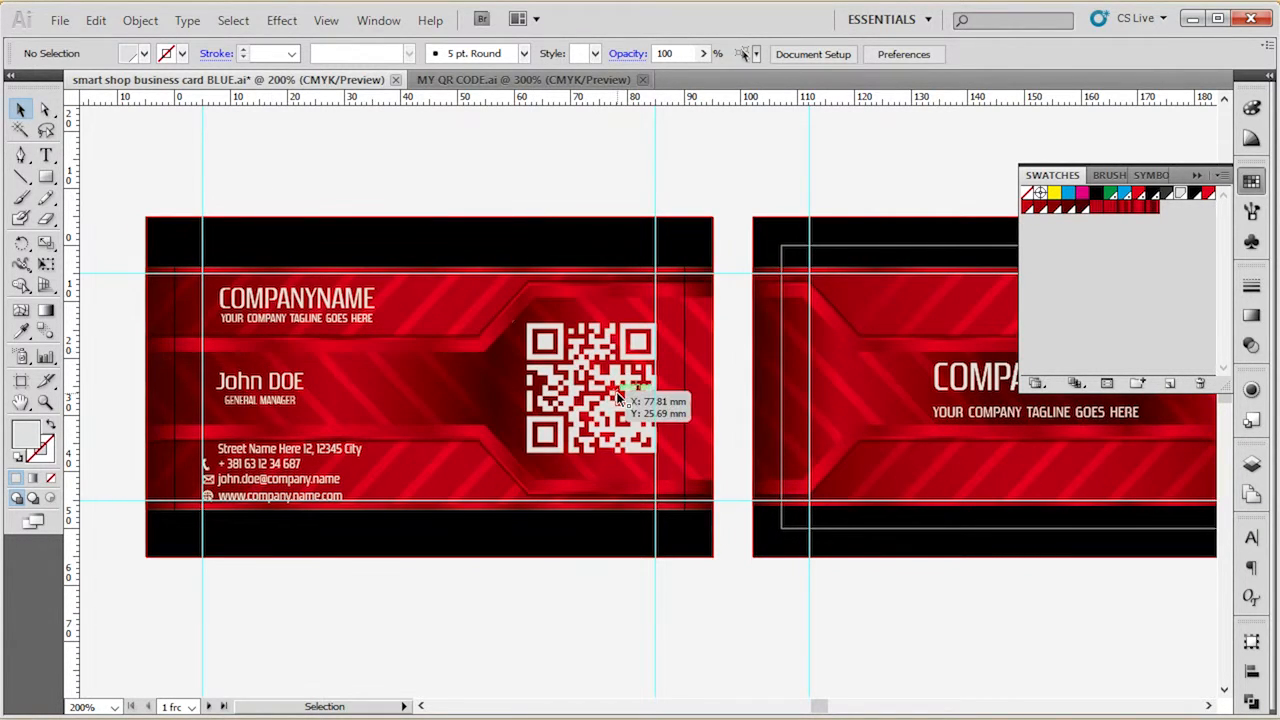
click(656, 199)
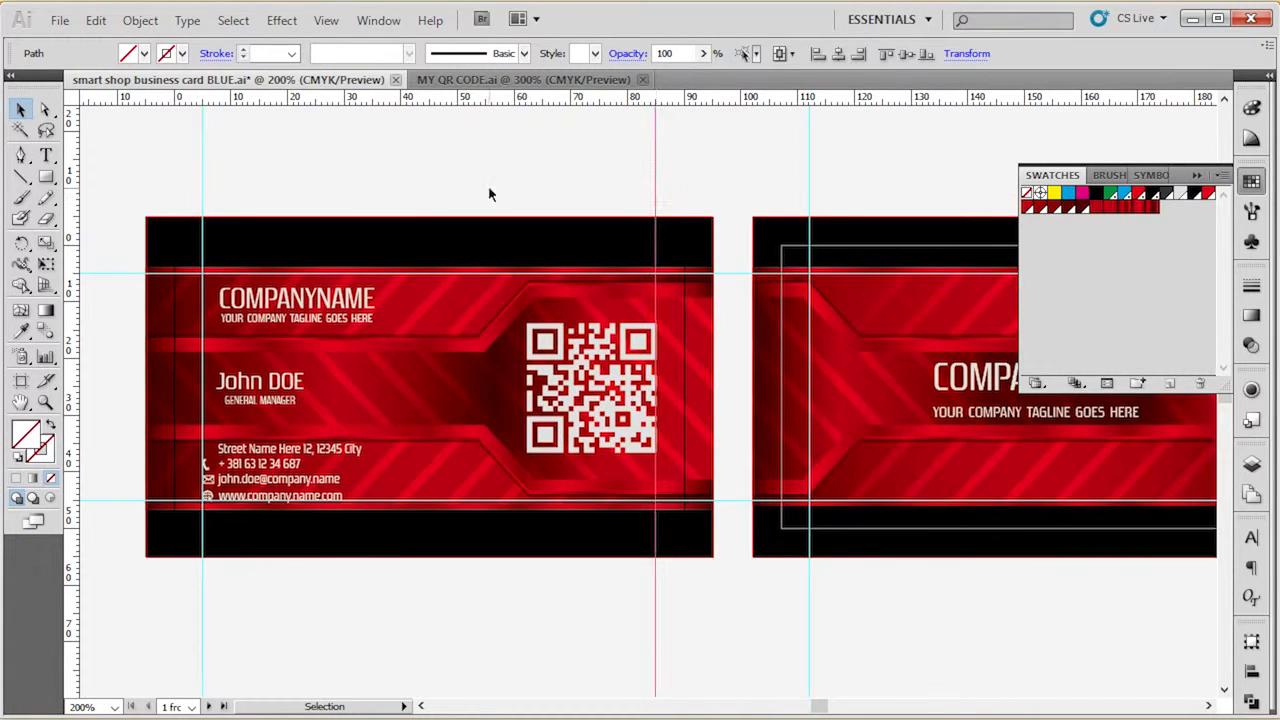
click(442, 183)
Pick up the fill colour of the COMPANYNAME text on the front and inspect it in the Color Picker.
scroll(442, 183, up, 1)
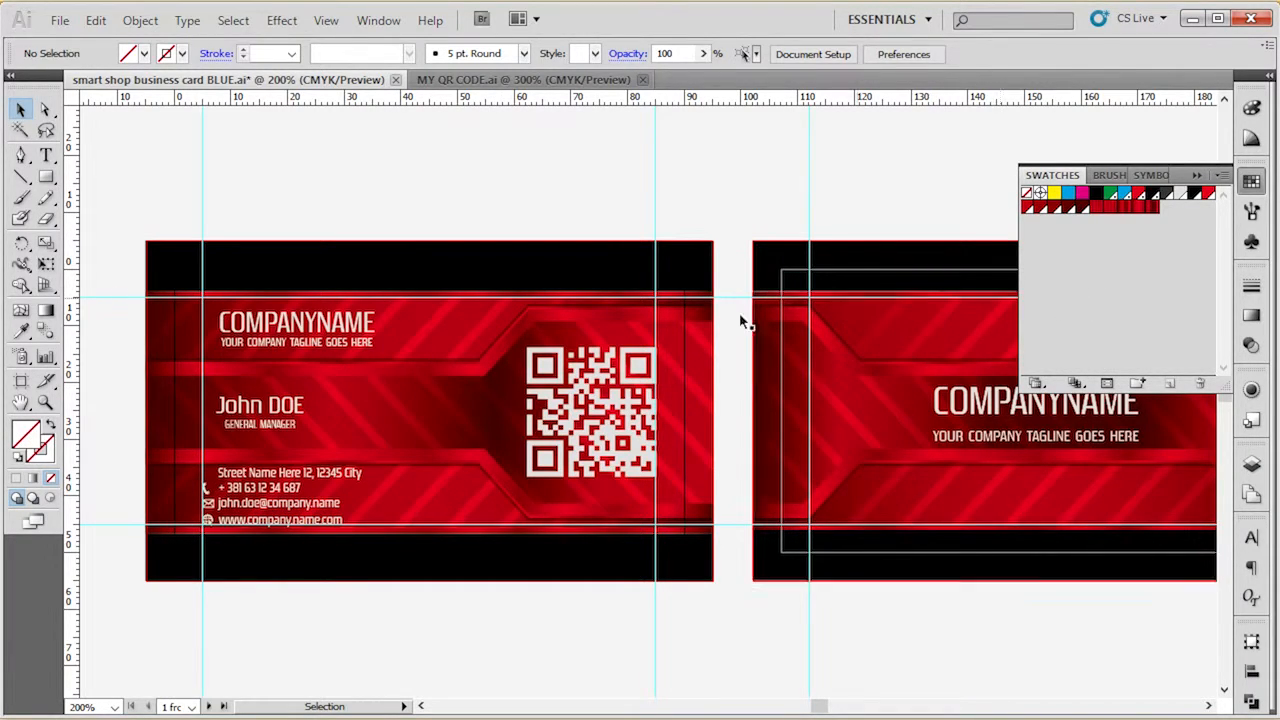
click(368, 330)
click(334, 223)
click(25, 432)
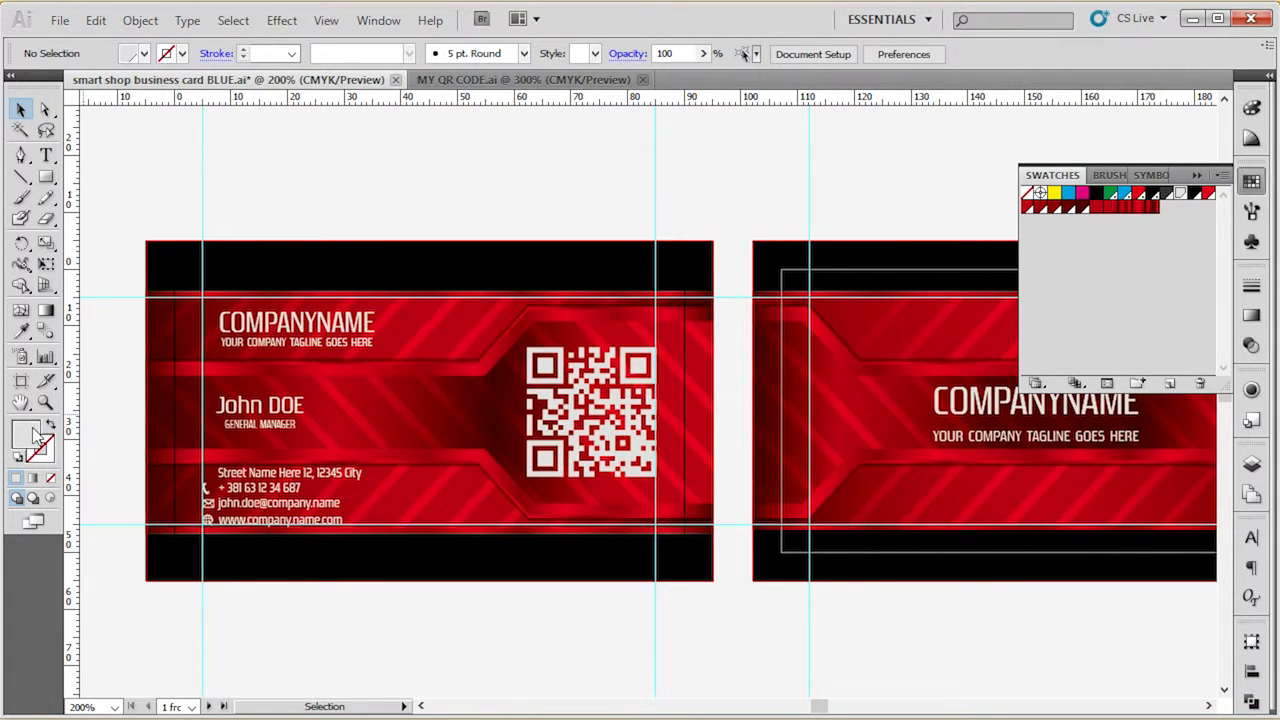
double_click(25, 432)
click(850, 250)
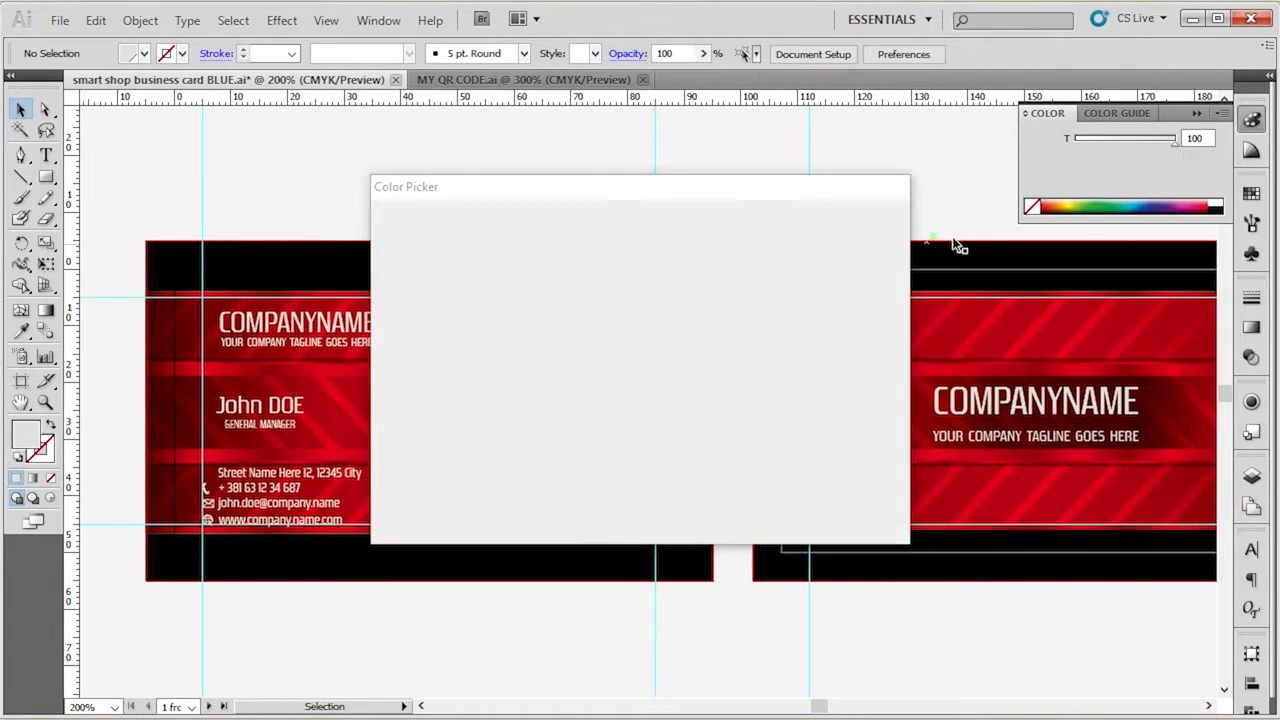
click(1224, 116)
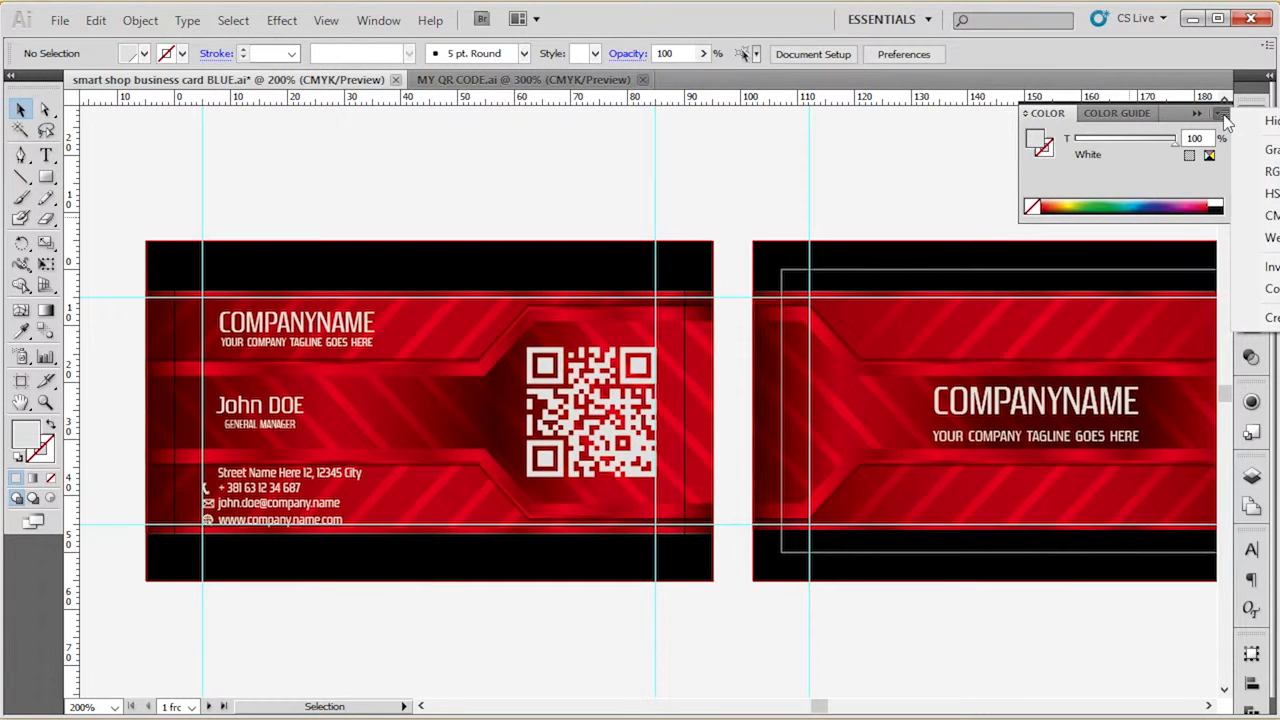
click(1226, 118)
click(1251, 193)
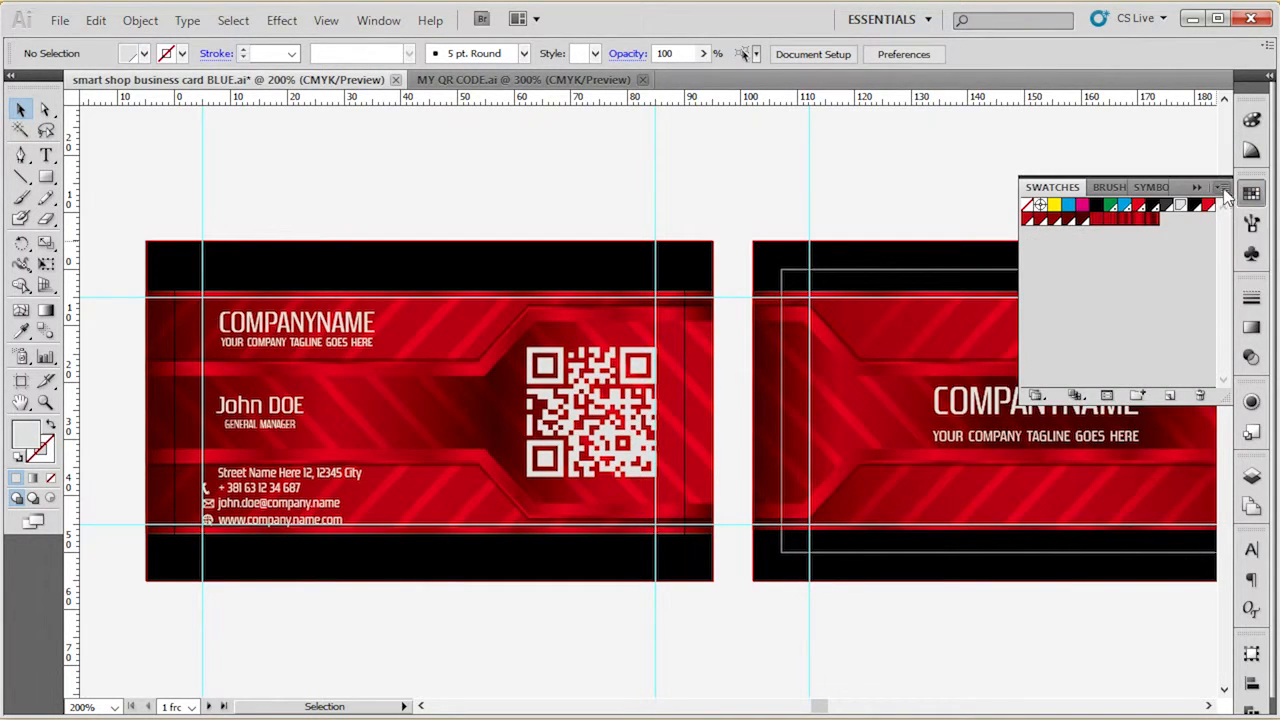
click(1223, 189)
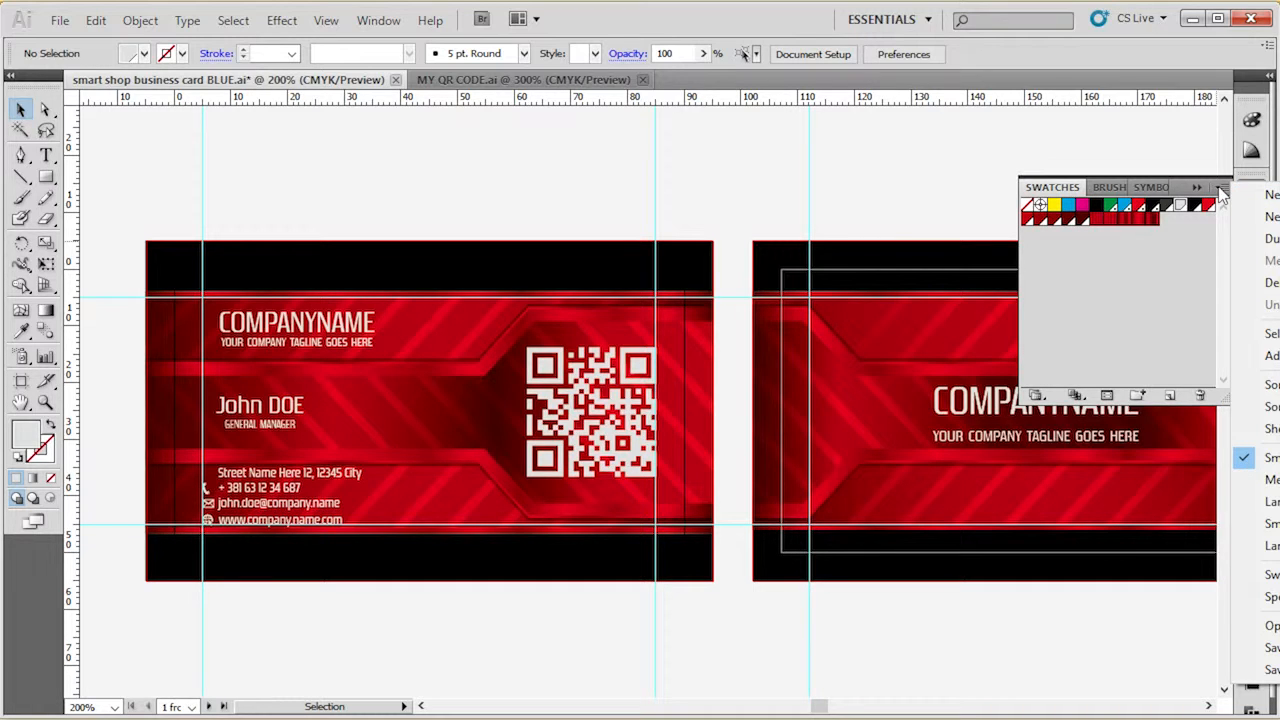
click(1251, 195)
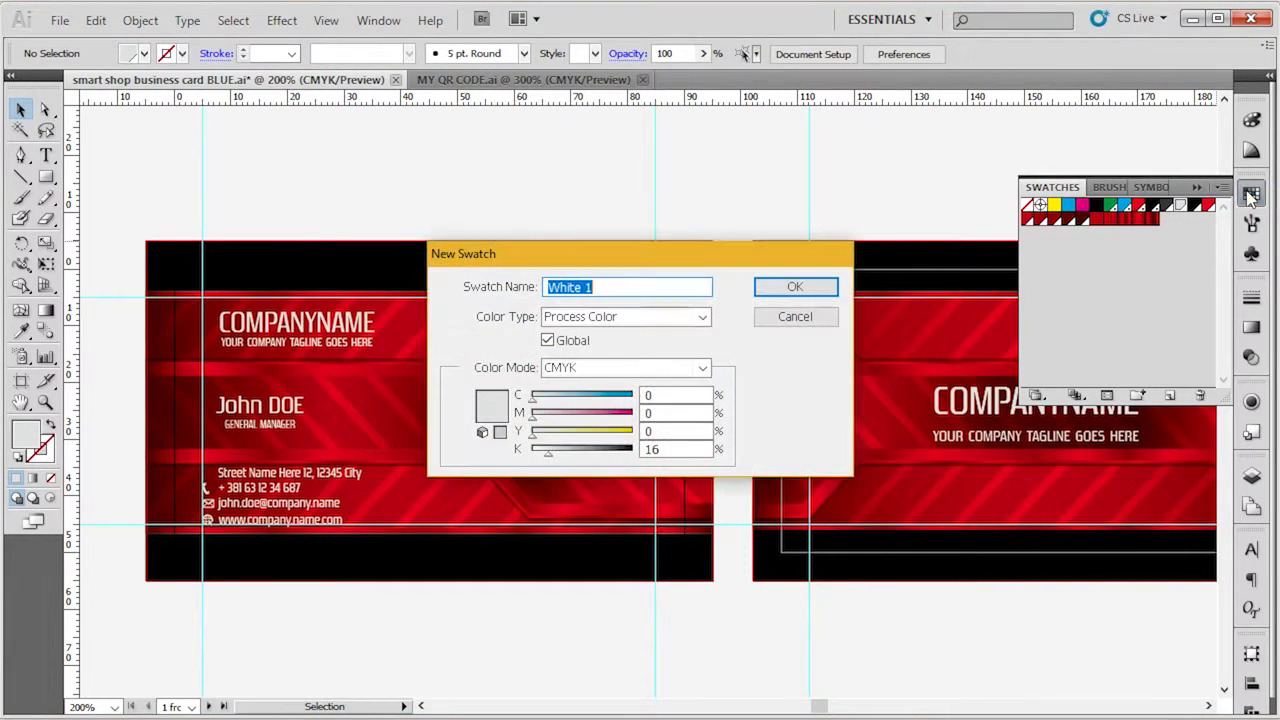
click(547, 341)
click(547, 341)
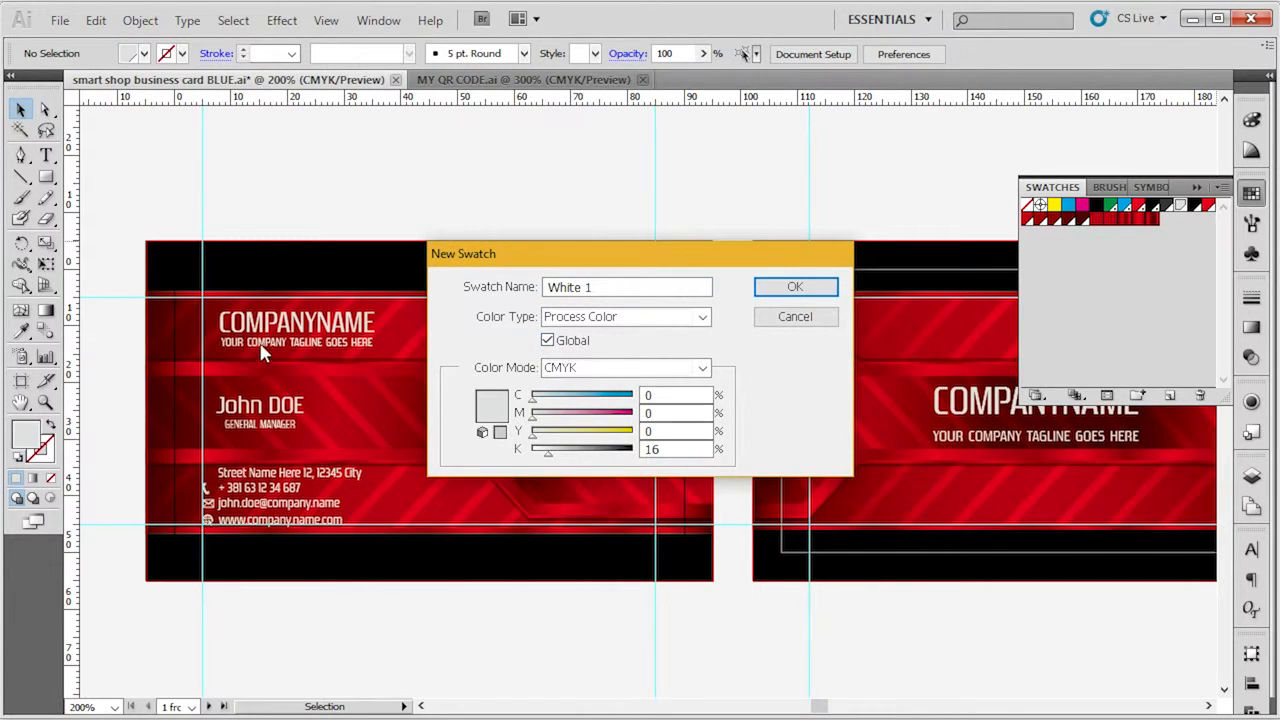
click(800, 318)
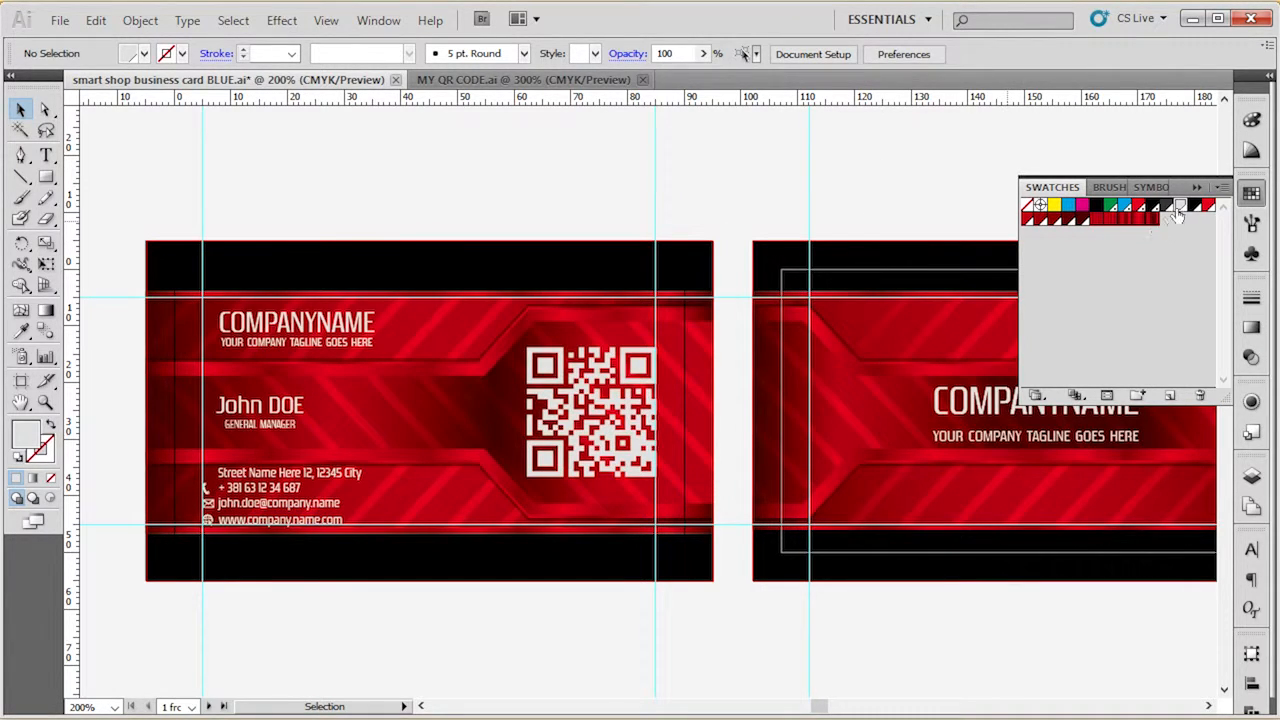
Set the White global swatch's black value to 0% so the text and QR code turn pure white.
click(549, 405)
click(531, 203)
double_click(1181, 206)
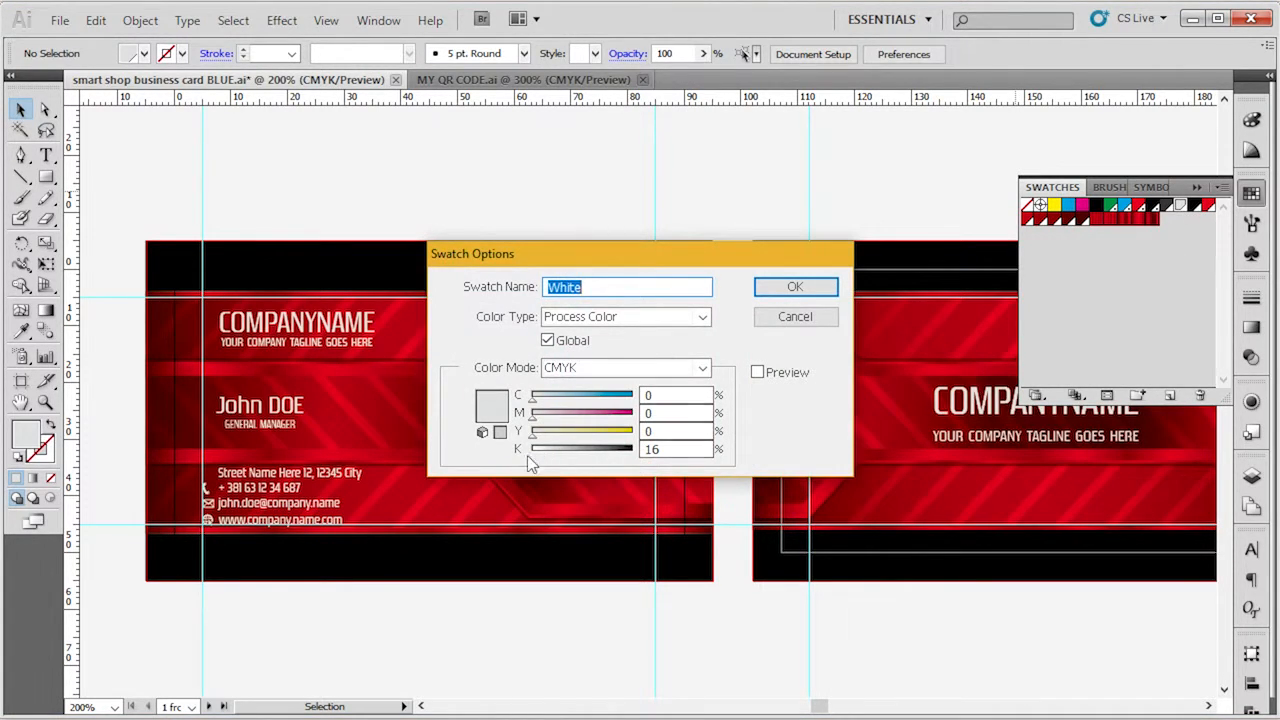
drag(547, 455, 526, 457)
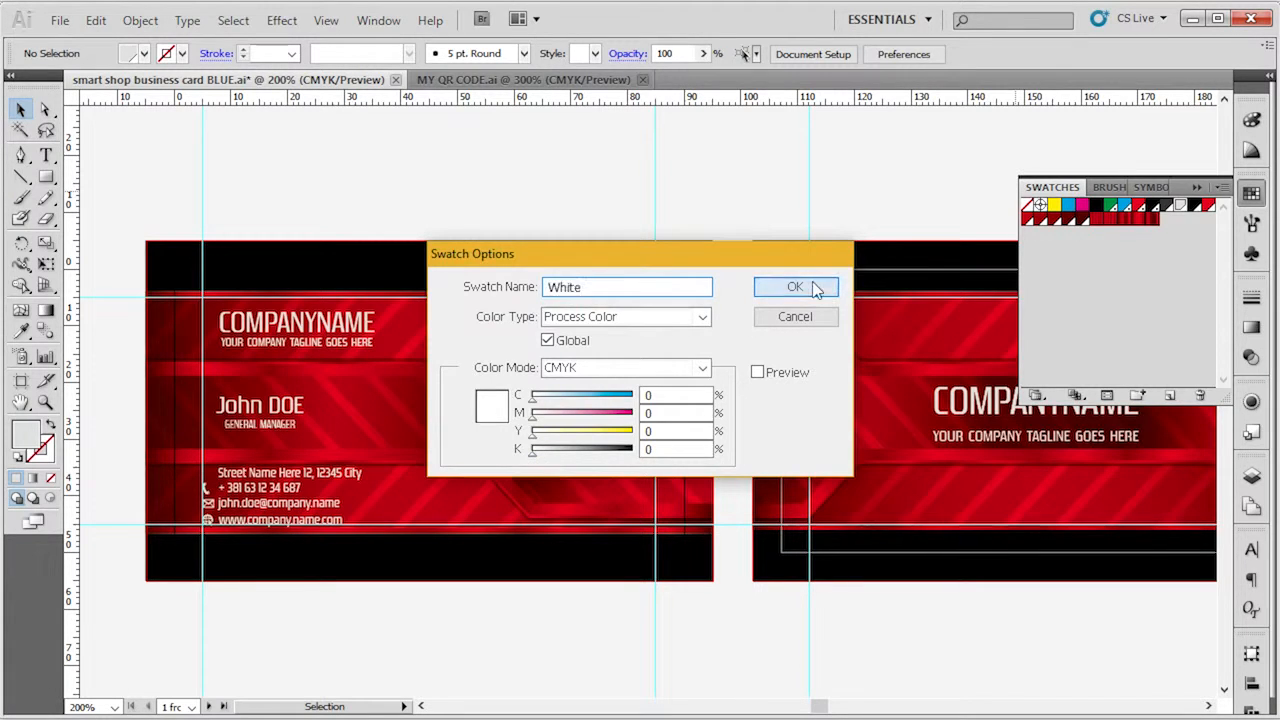
click(795, 287)
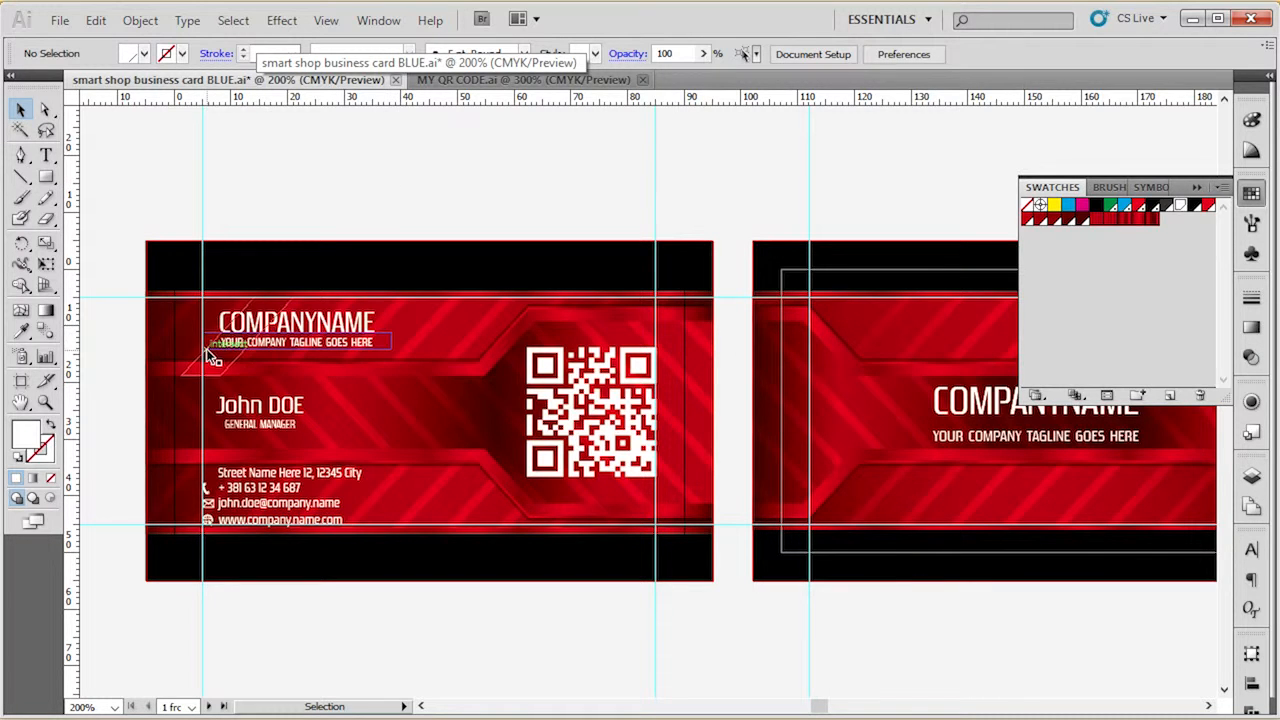
Replace the COMPANYNAME text on the front of the card with "Smart Dizajn" and deselect it.
scroll(210, 340, up, 3)
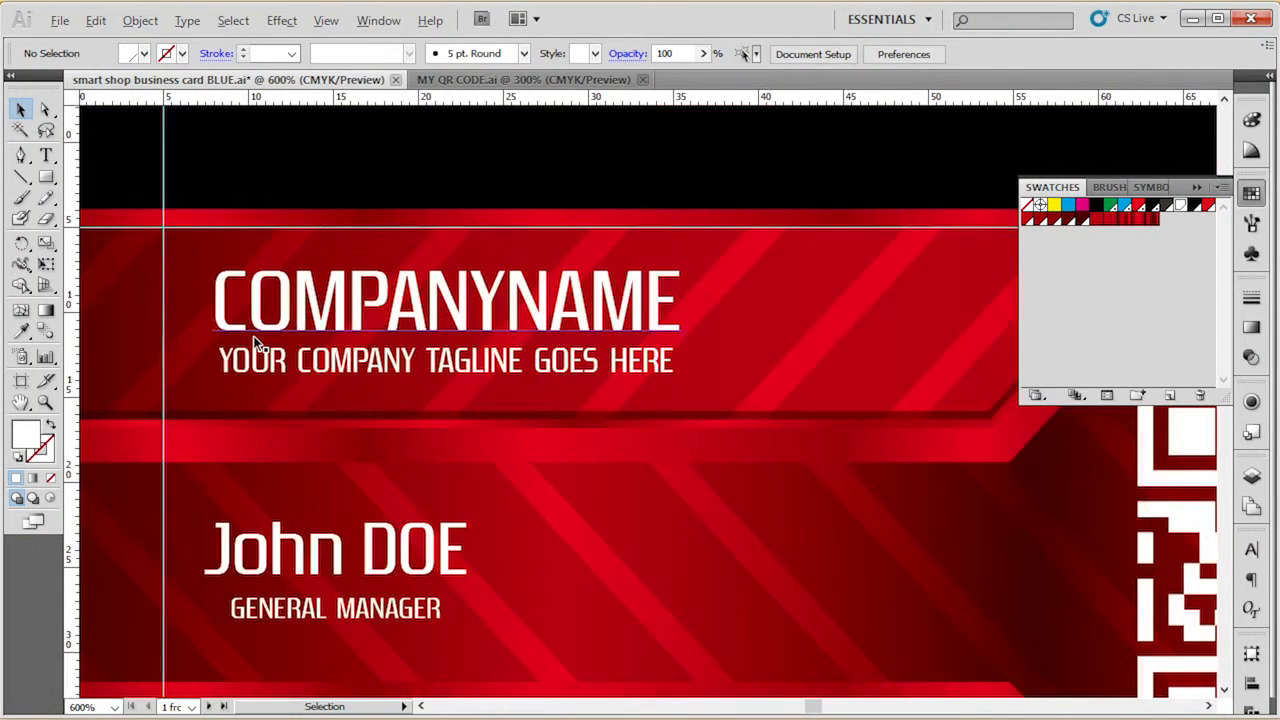
click(268, 318)
click(268, 318)
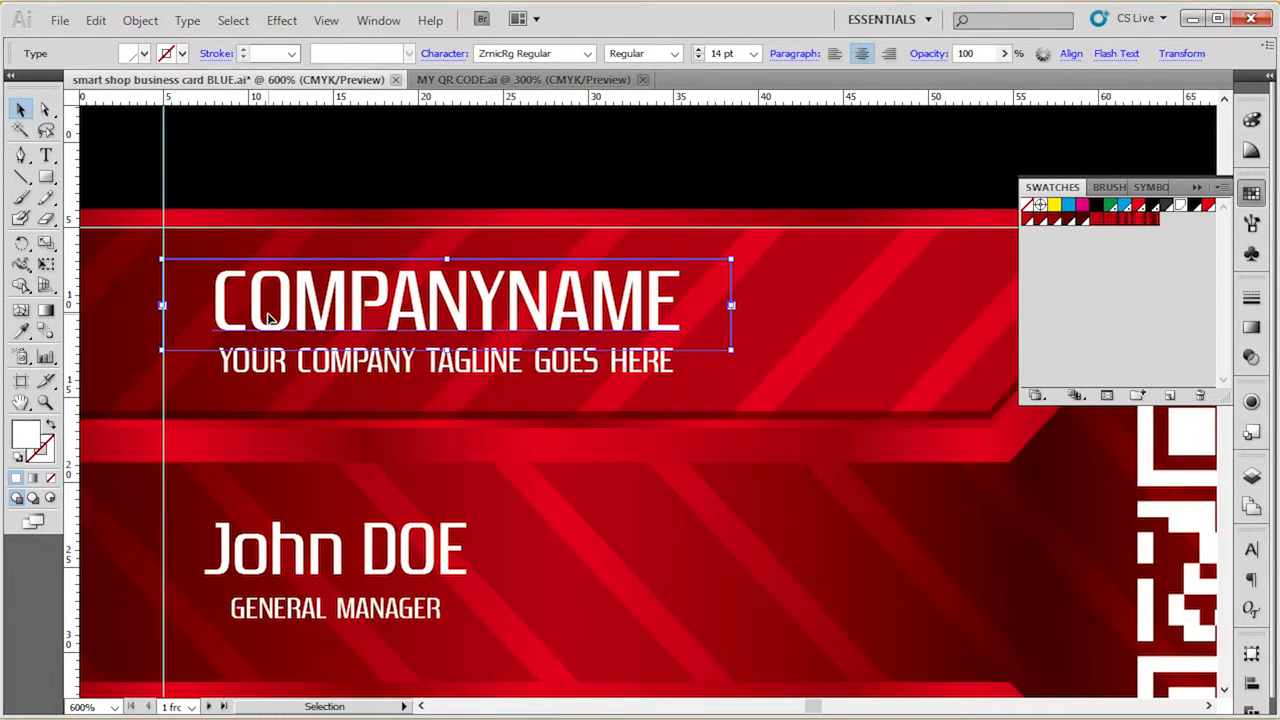
double_click(268, 318)
drag(214, 311, 688, 302)
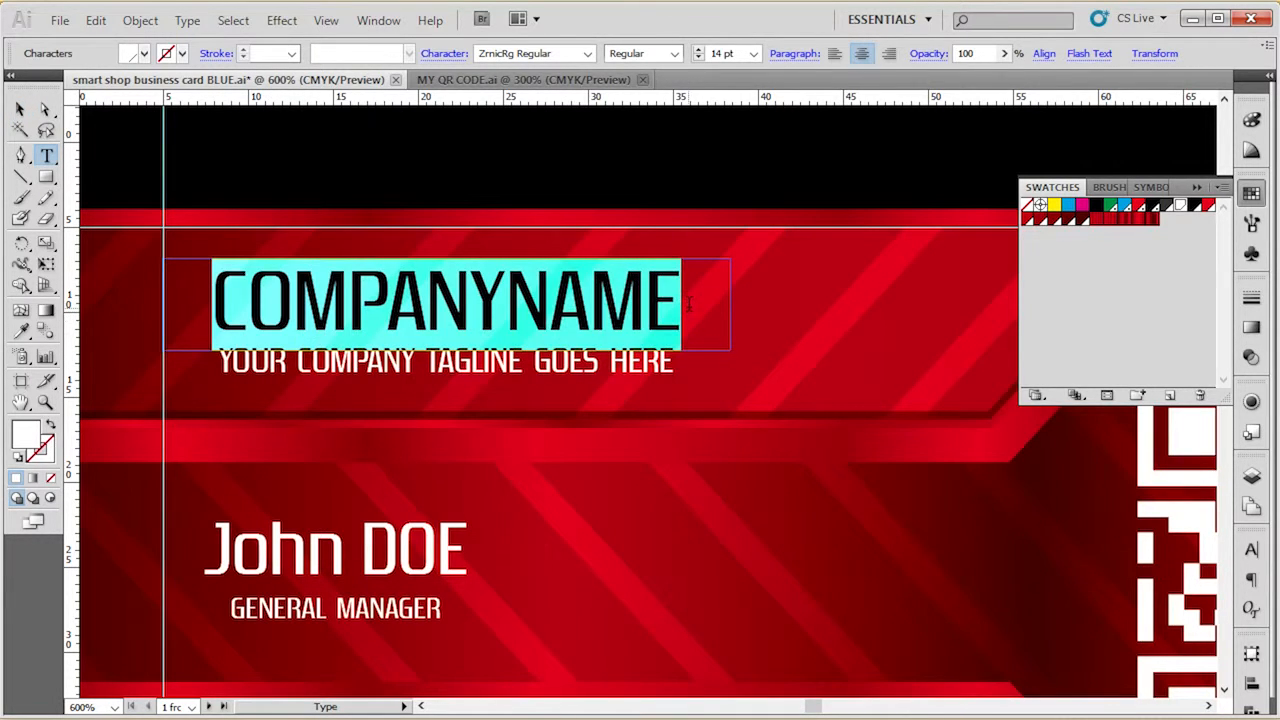
click(304, 305)
drag(212, 305, 702, 296)
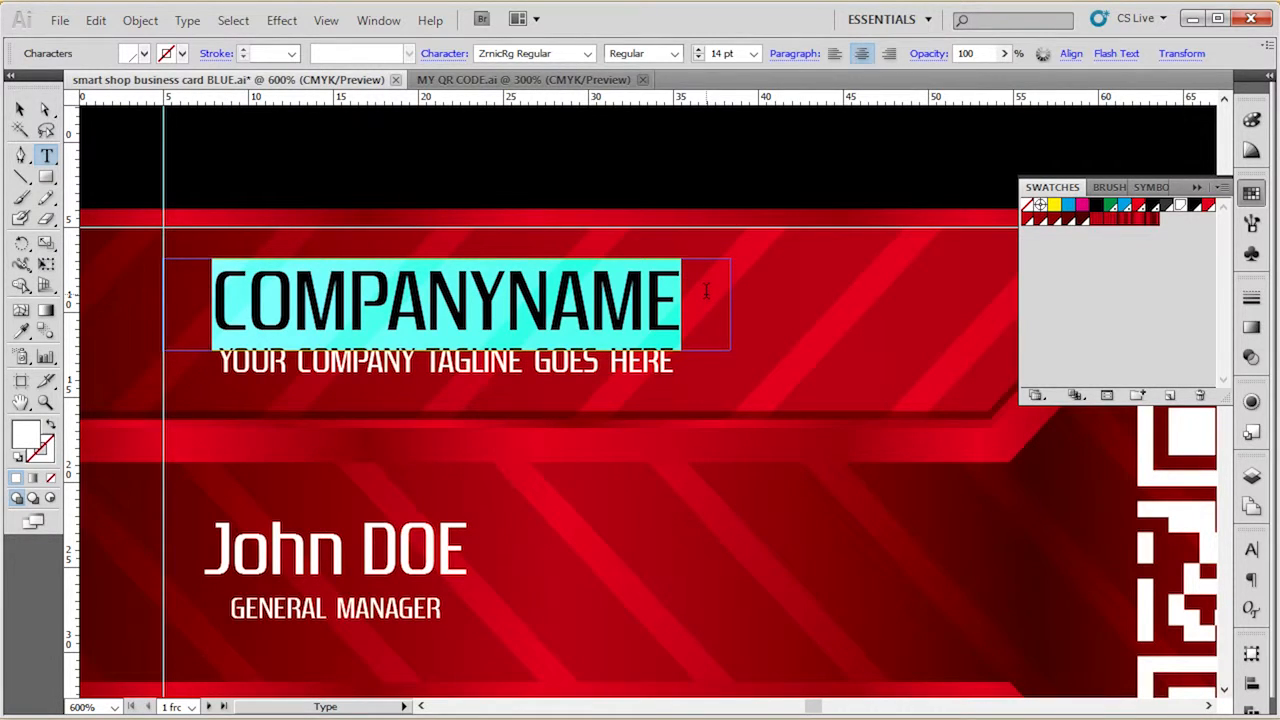
text(Smart Dizajn)
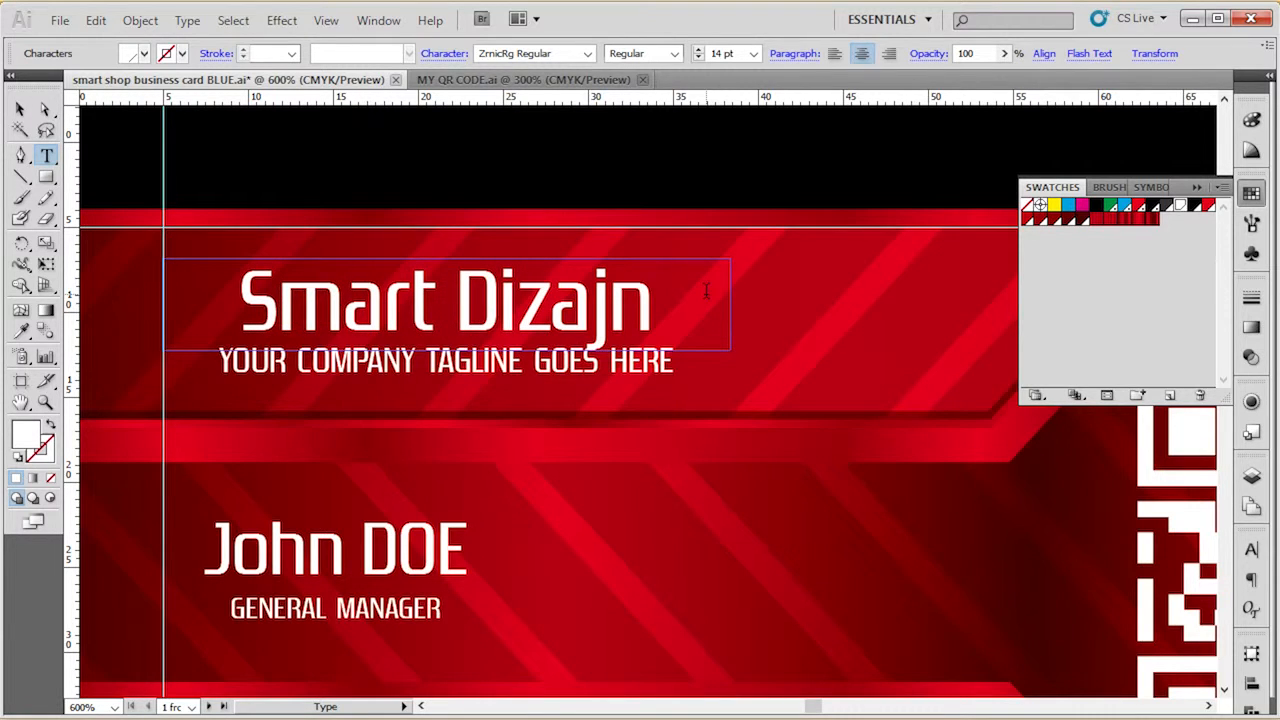
click(17, 112)
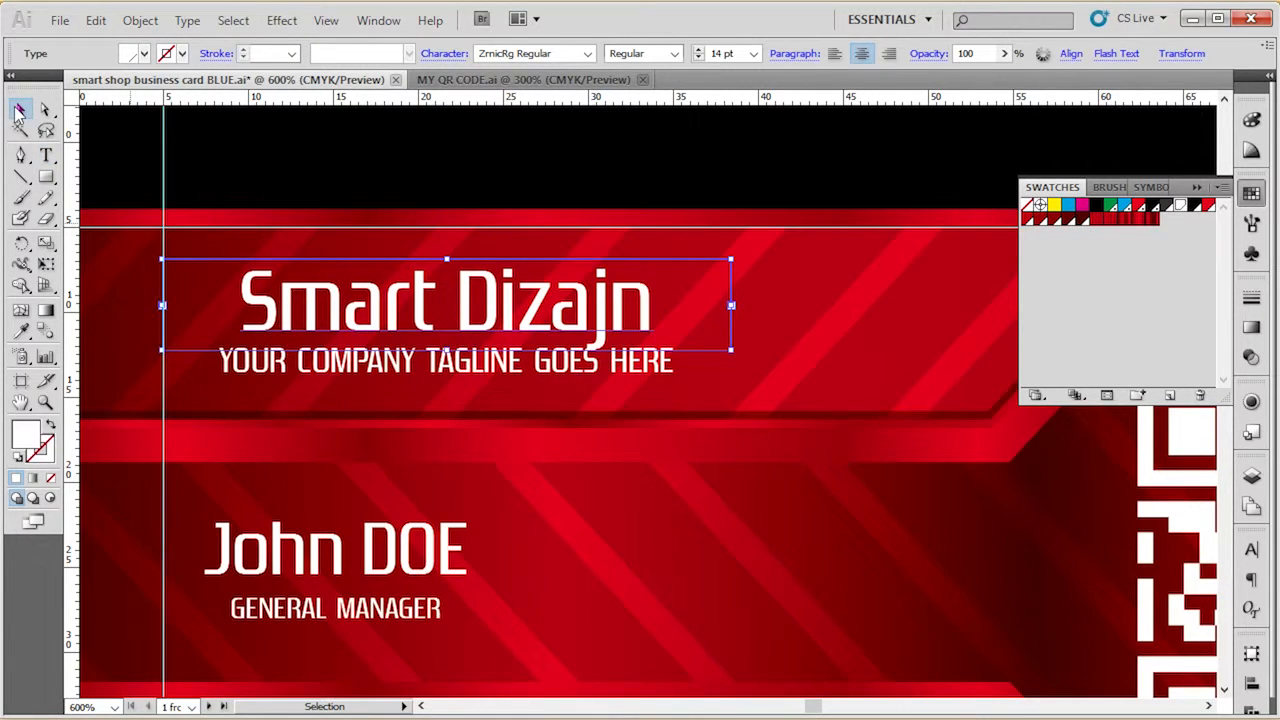
key(ctrl+minus)
key(ctrl+minus)
click(304, 150)
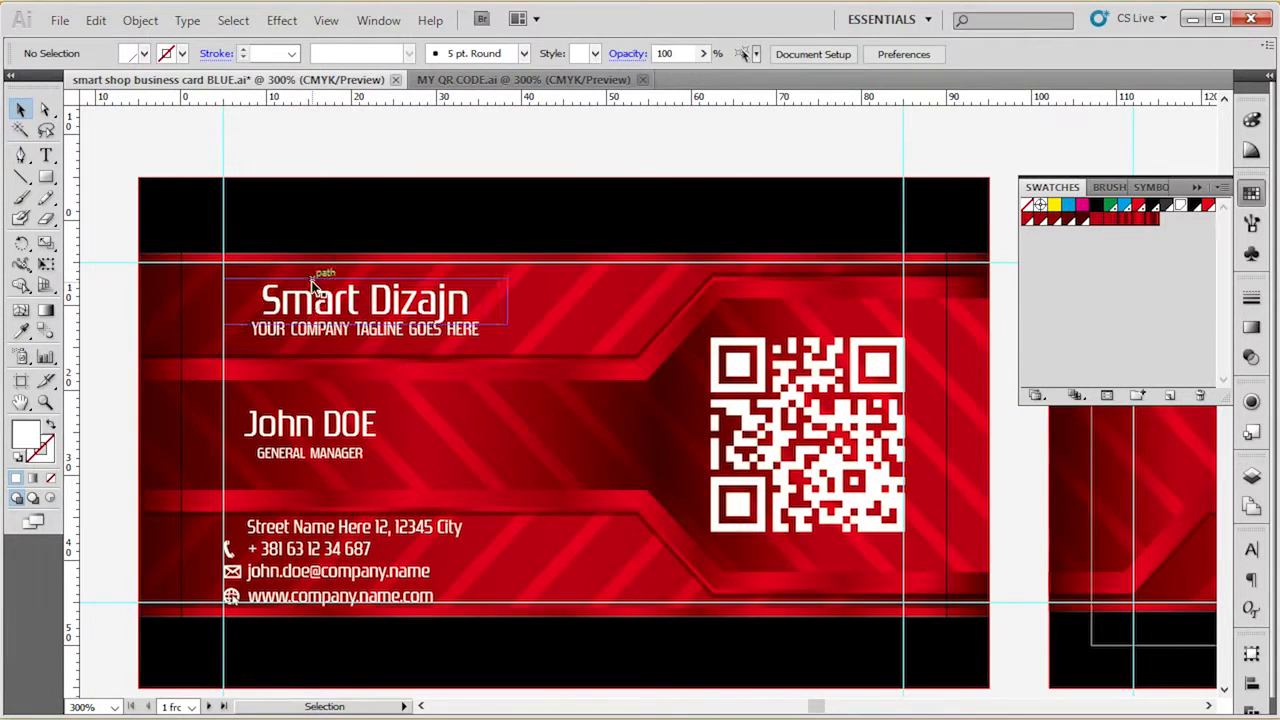
Enter the Smart Dizajn text for editing, highlight its characters and leave the text without editing it.
double_click(313, 290)
drag(282, 300, 468, 300)
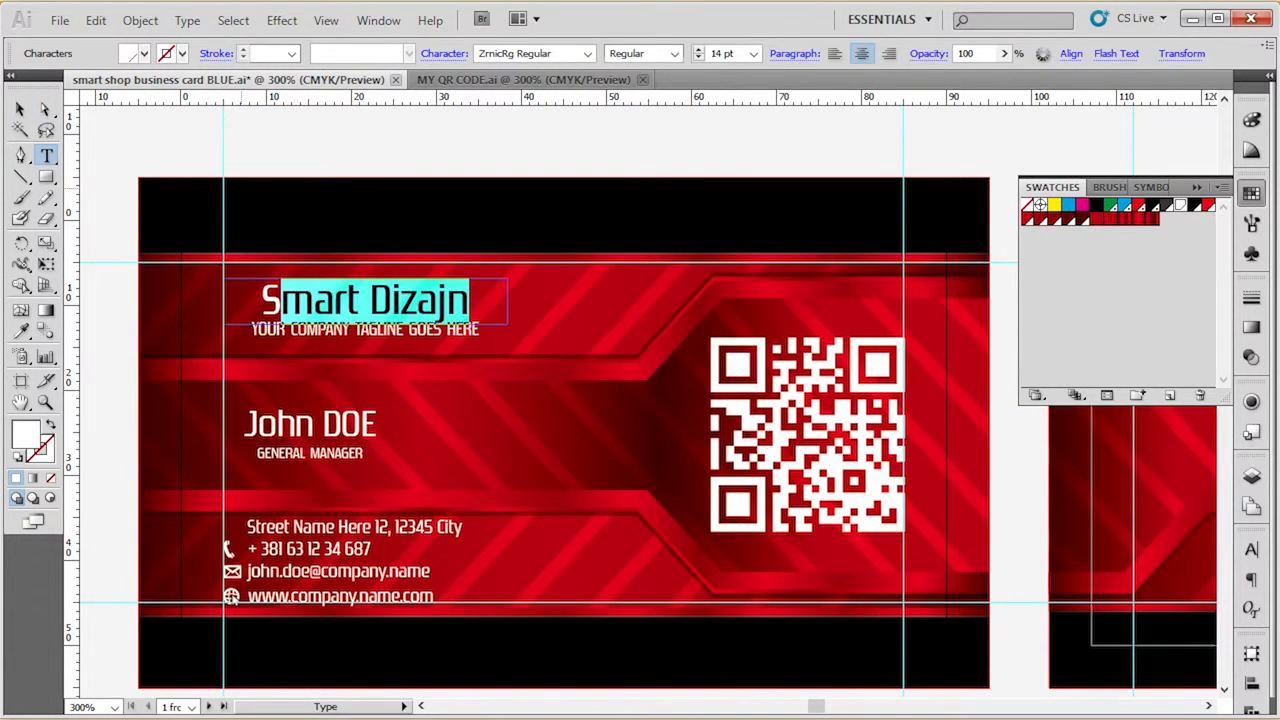
click(17, 112)
click(203, 136)
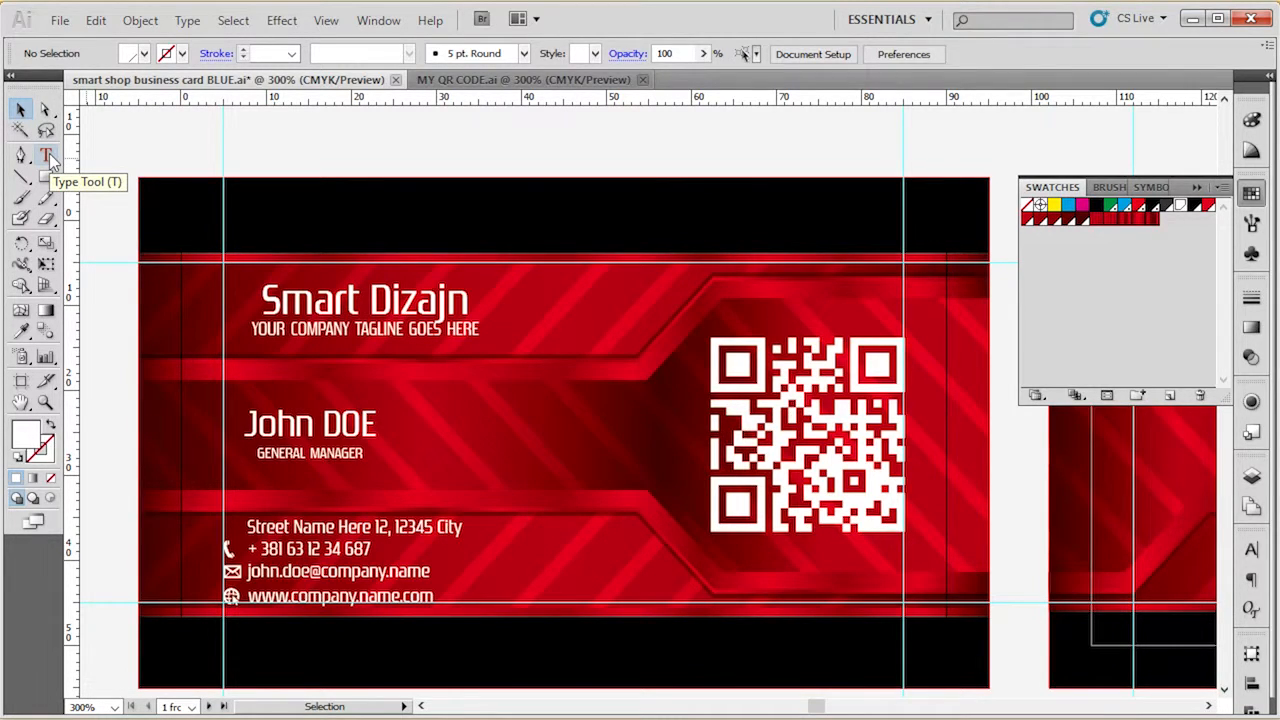
Select all of the GENERAL MANAGER text with the Type tool, leave text editing and deselect it.
click(47, 157)
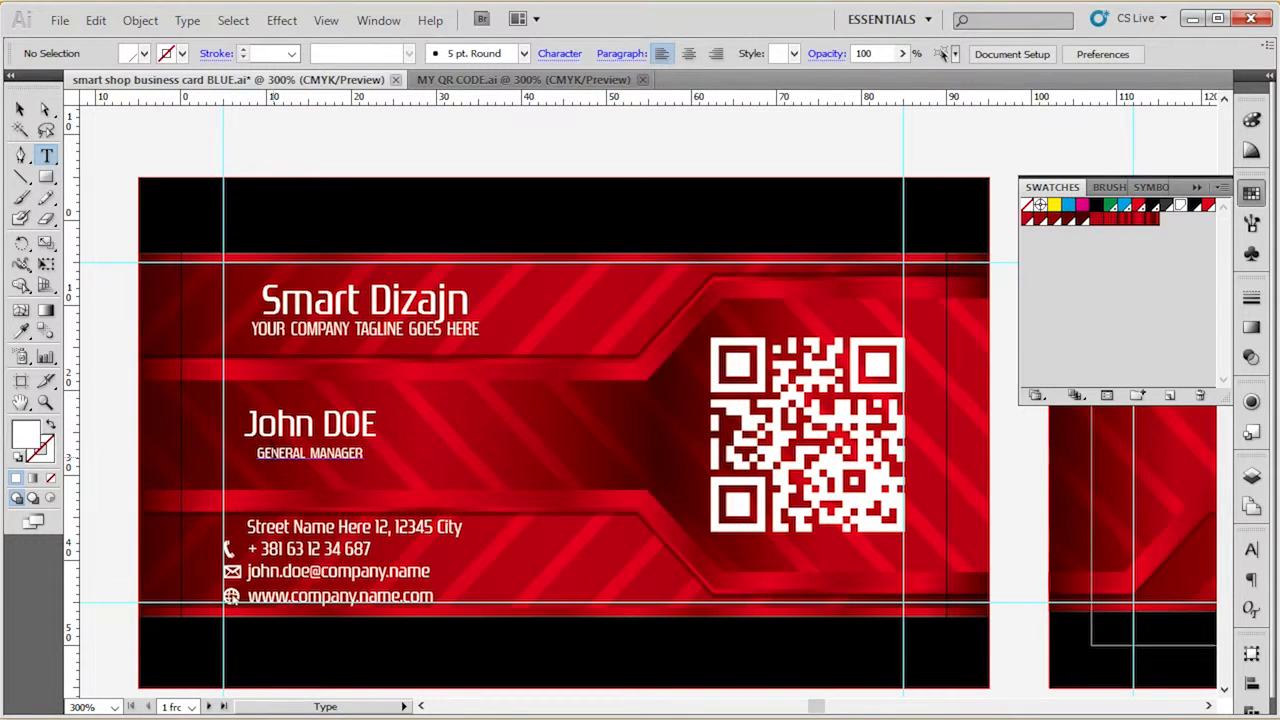
click(271, 453)
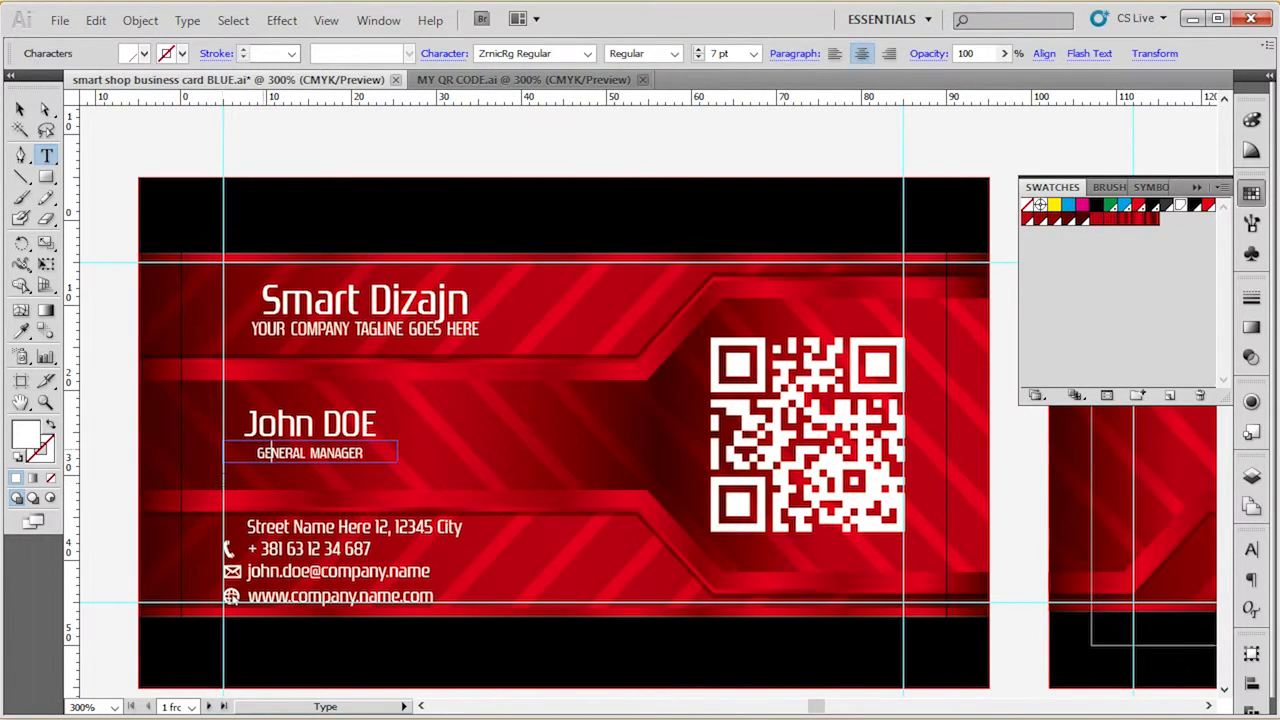
key(ctrl+a)
click(20, 109)
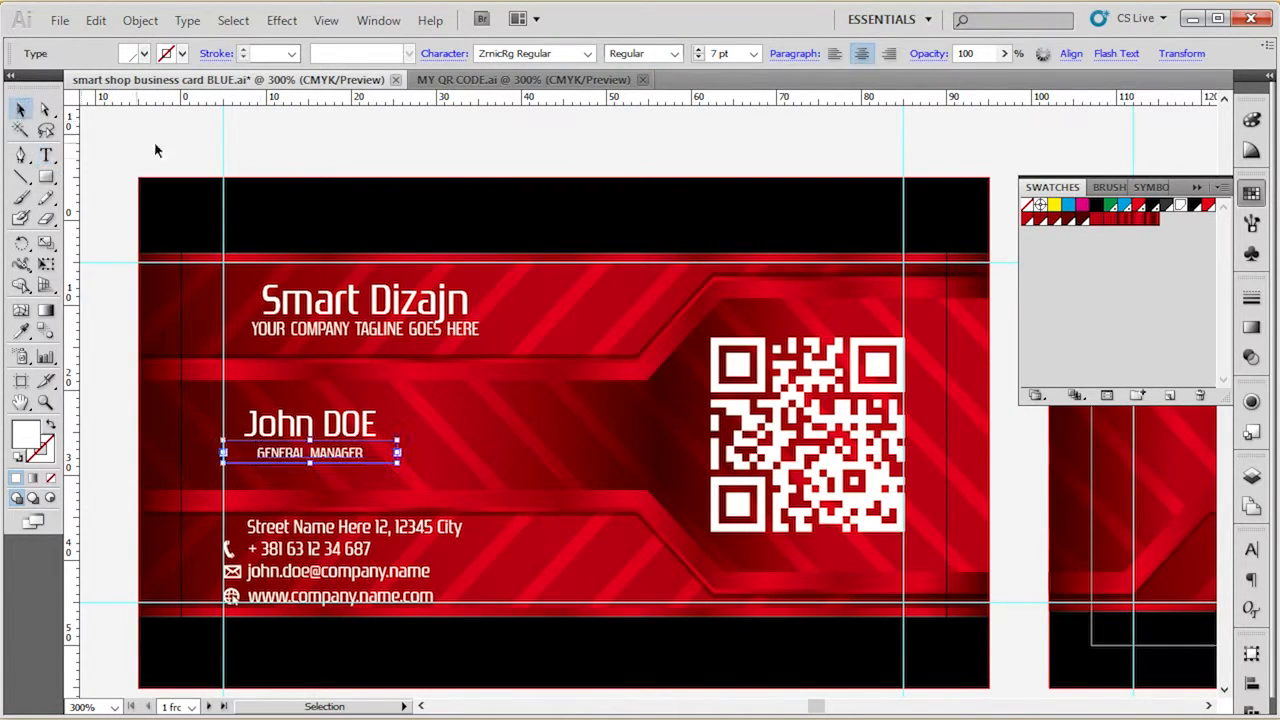
click(315, 157)
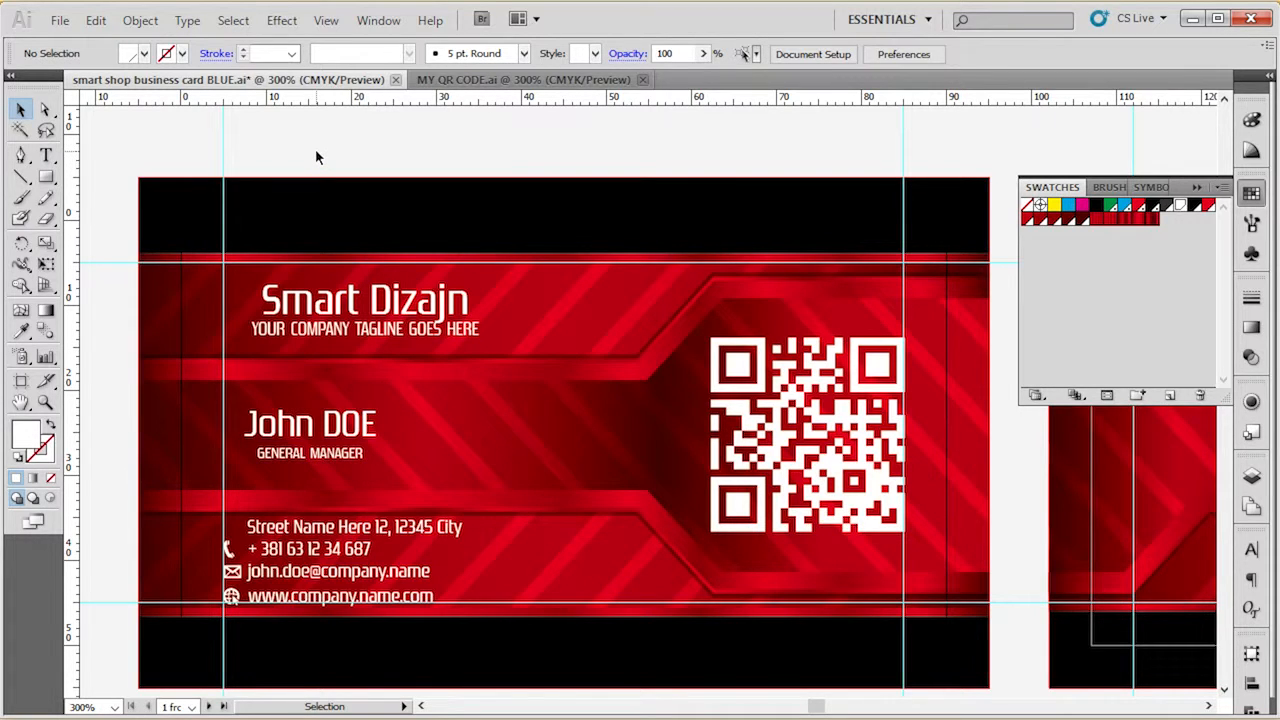
Display the Character settings for formatting the card's text.
scroll(320, 145, down, 1)
click(352, 272)
click(345, 127)
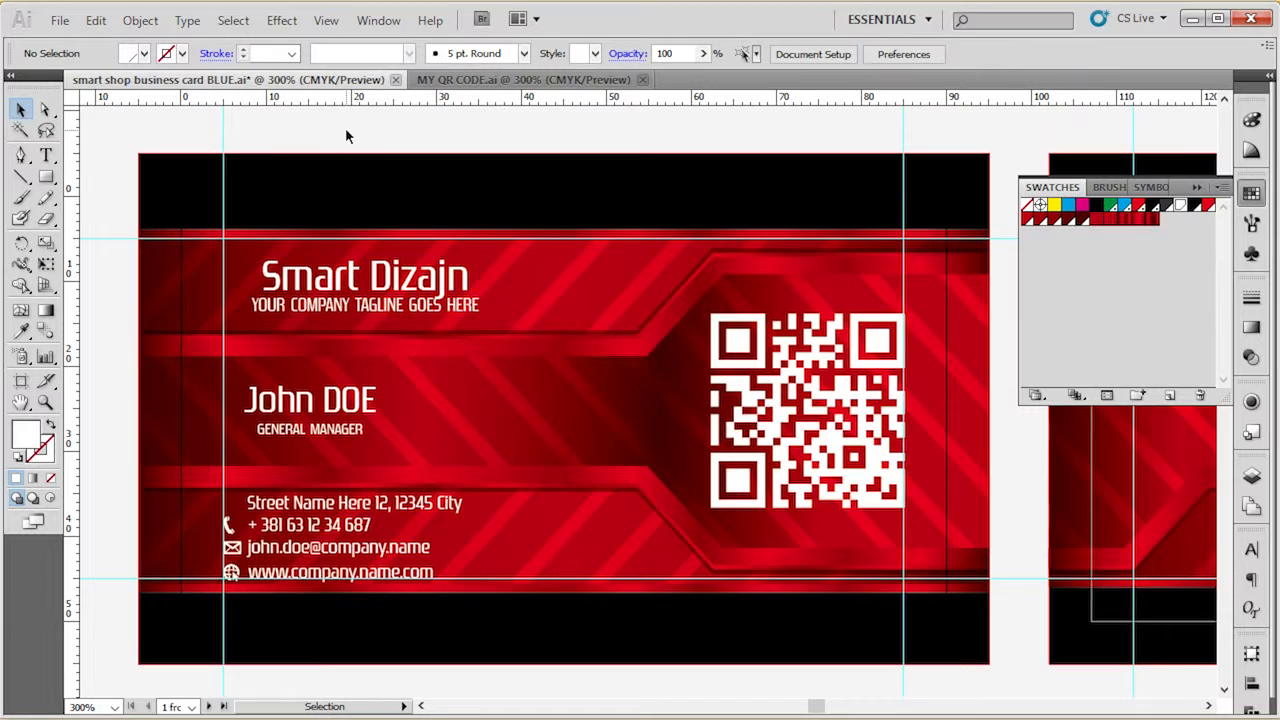
click(379, 21)
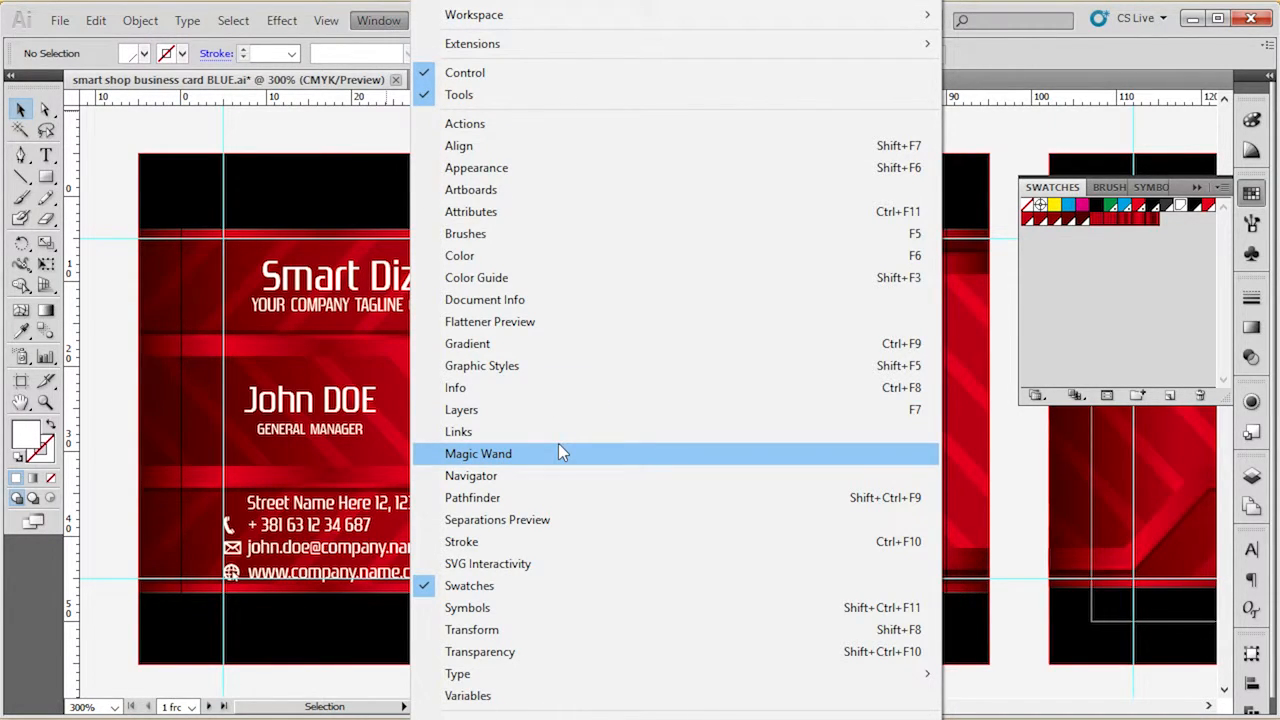
mouse_move(545, 673)
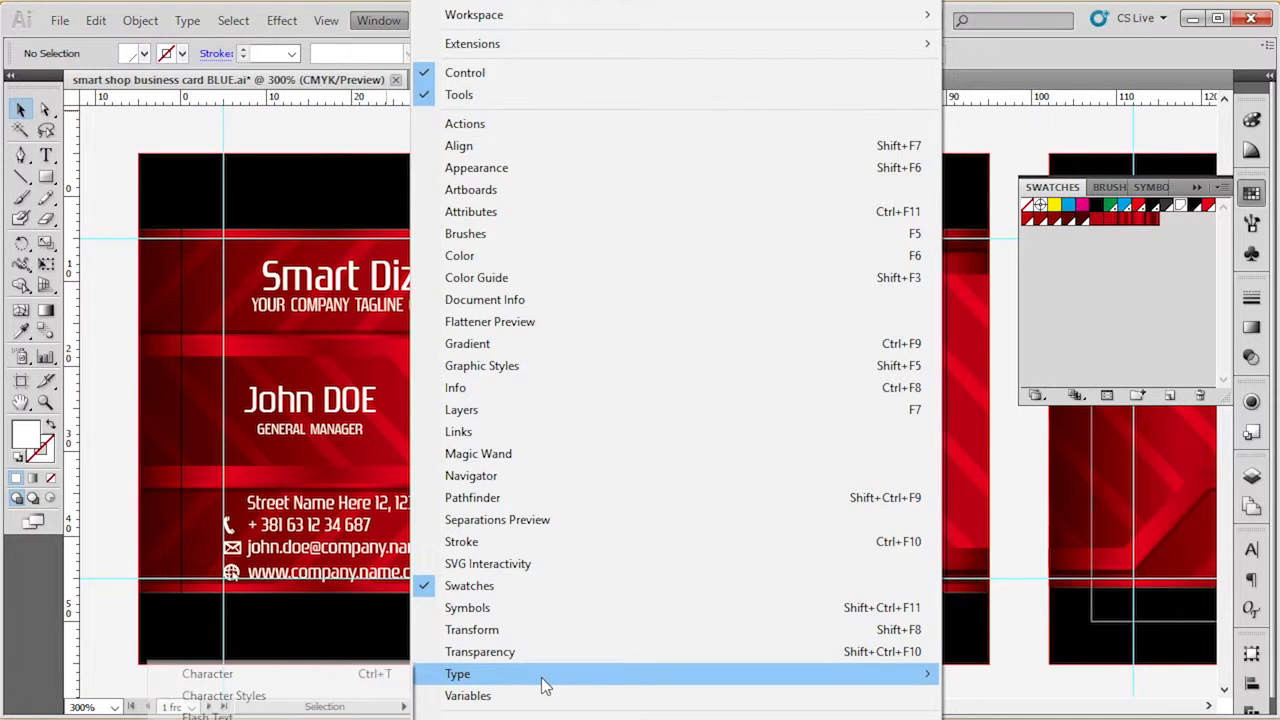
click(282, 676)
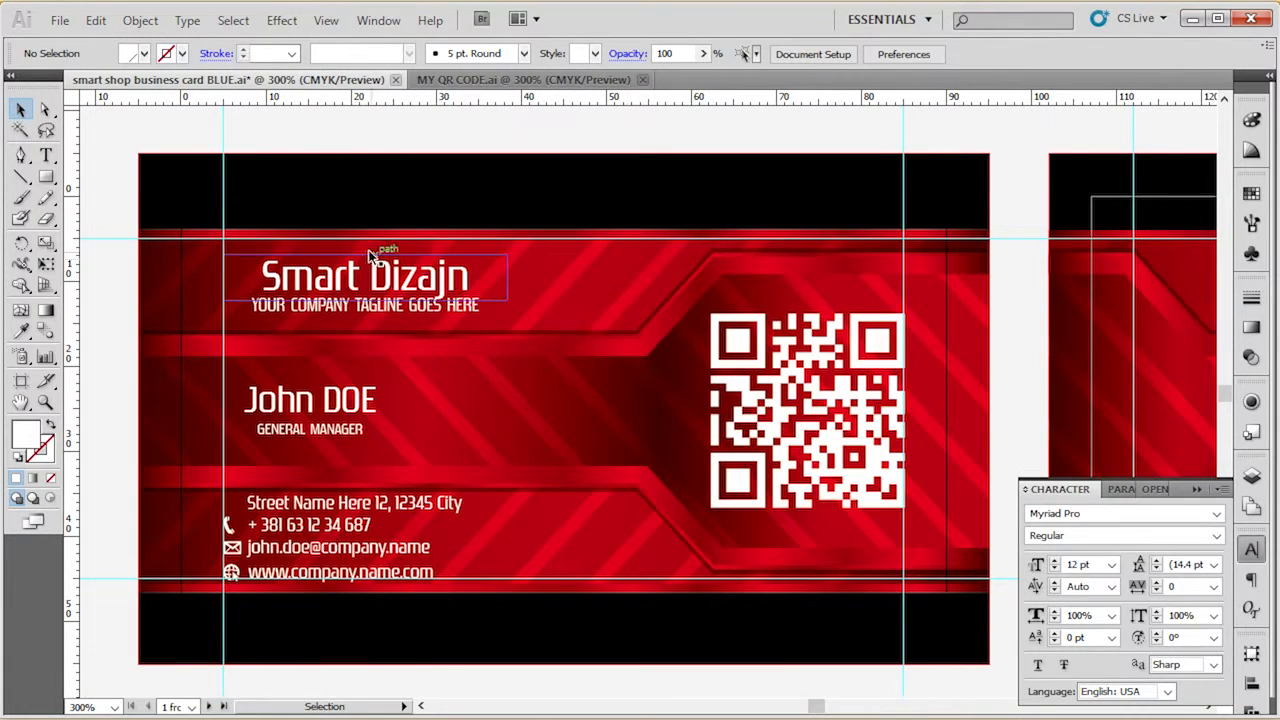
Inspect the font, size and spacing settings of the Smart Dizajn text on the front and deselect it.
click(366, 285)
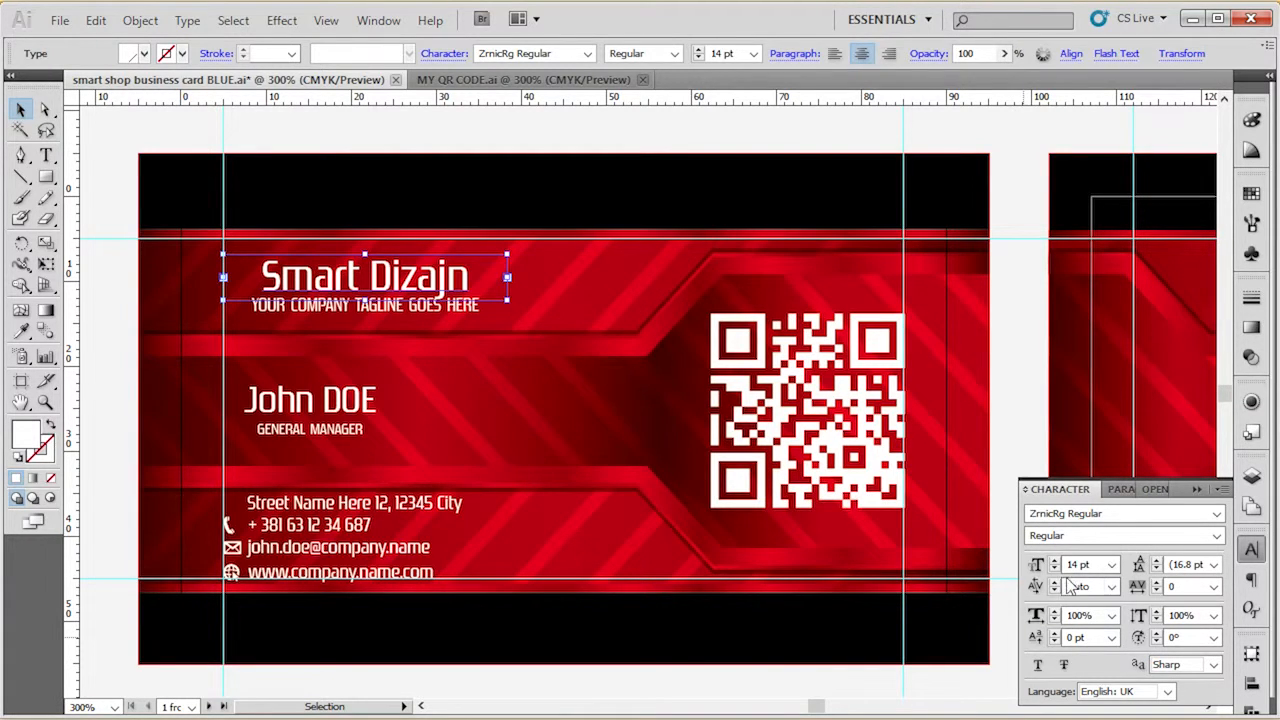
shift+click(444, 311)
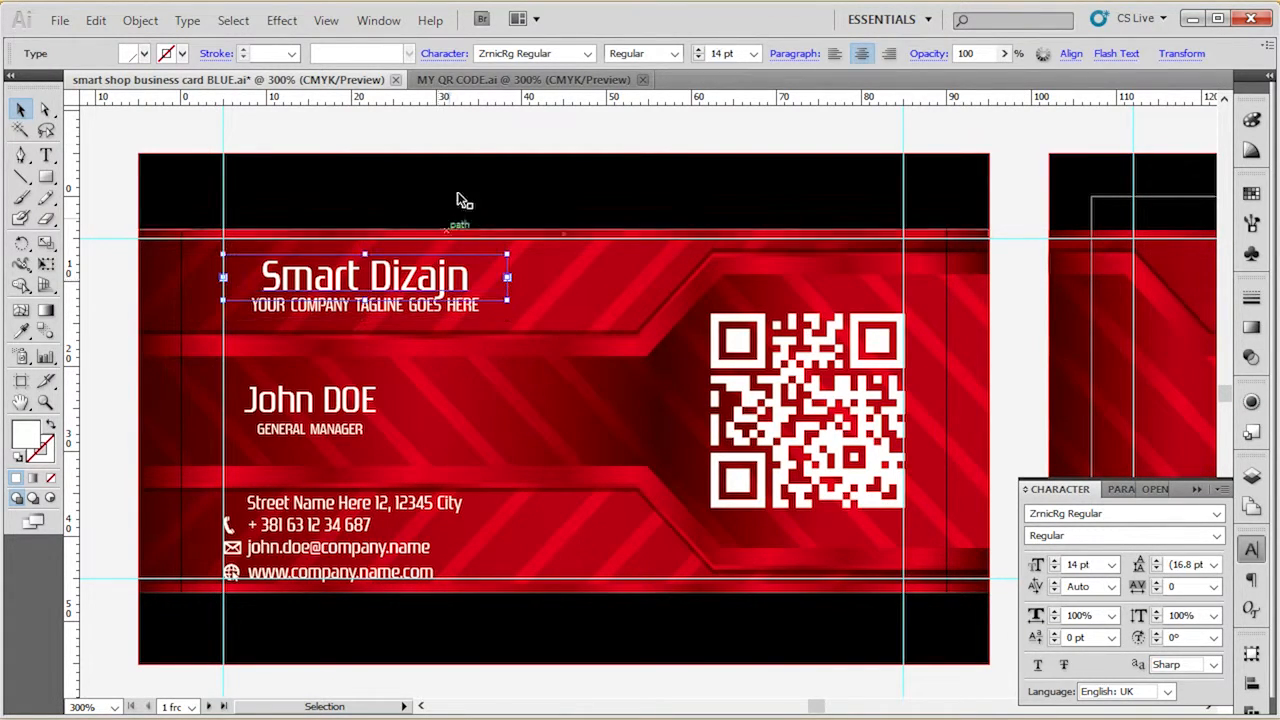
click(474, 128)
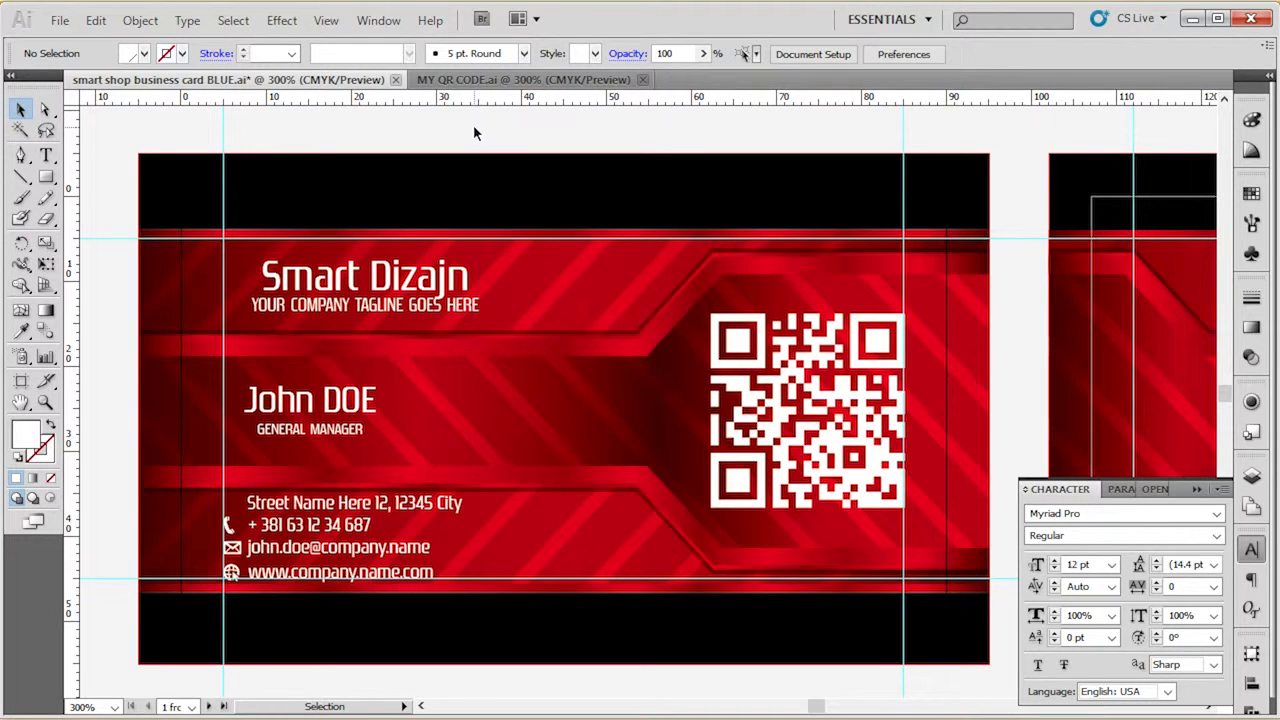